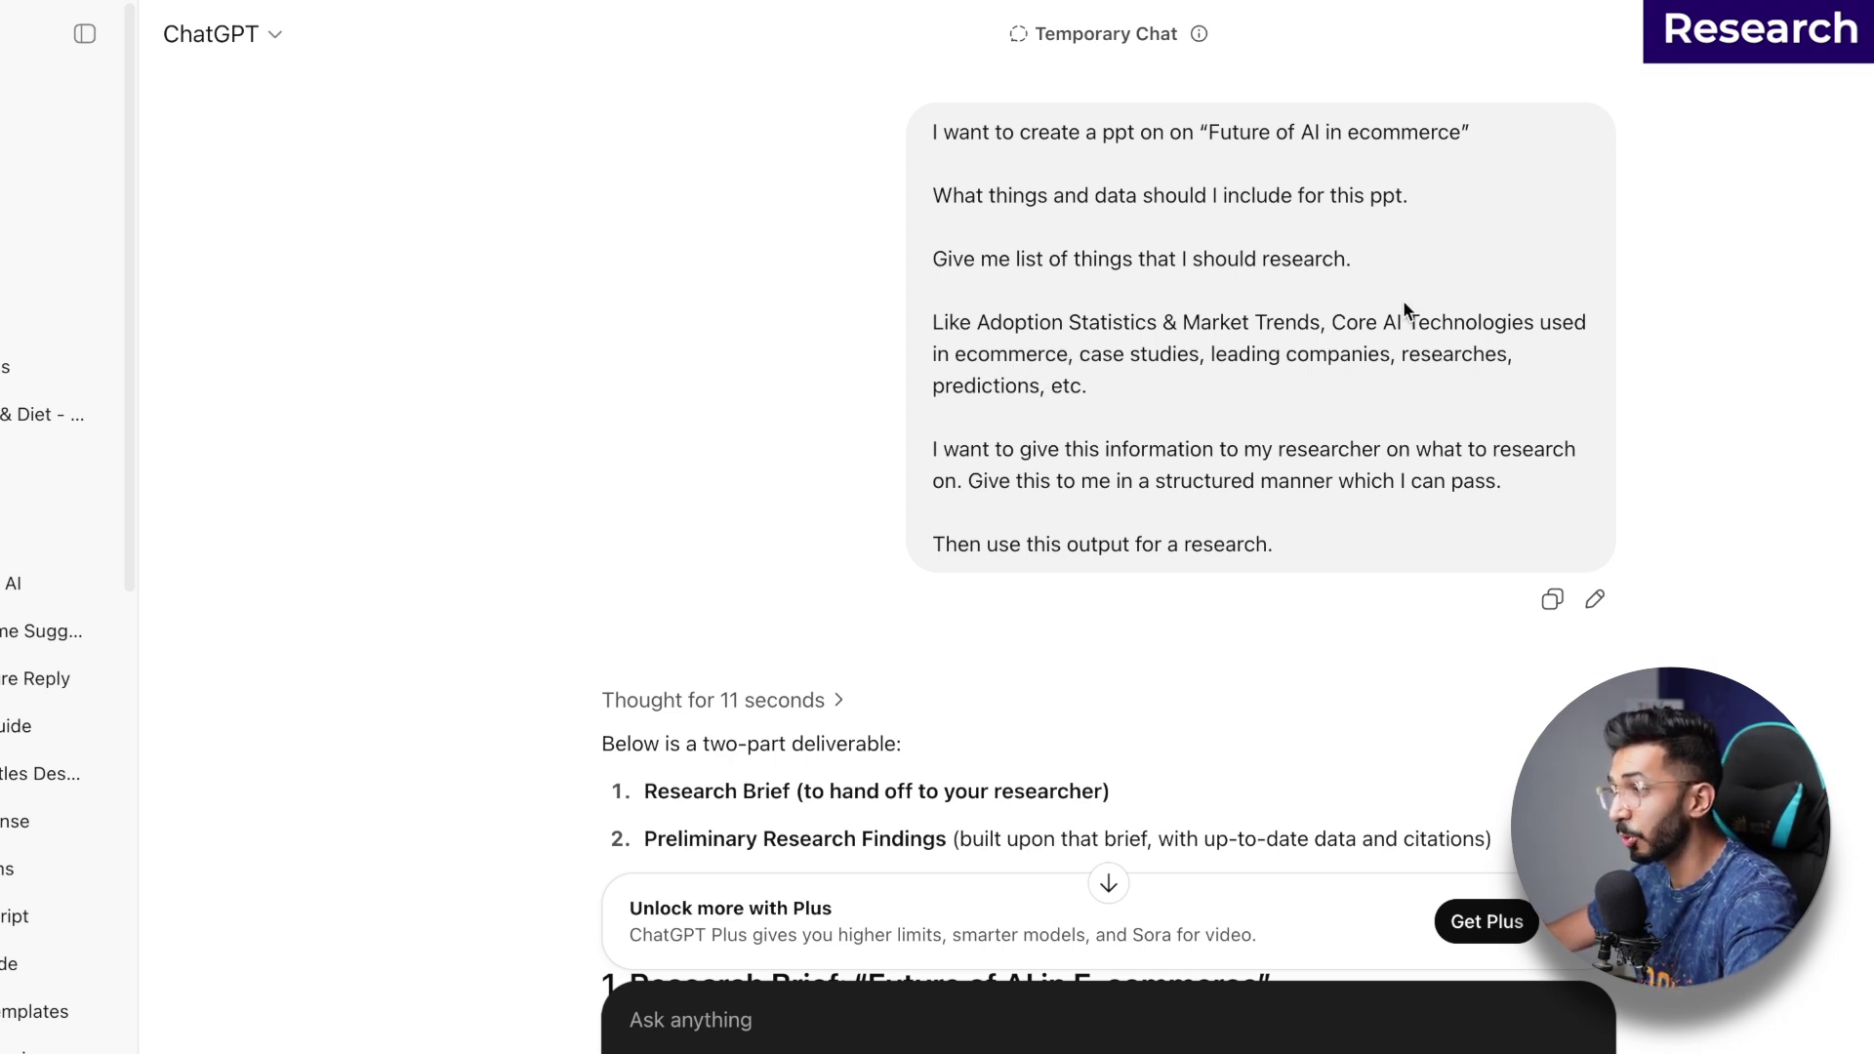
# Step: Review the ChatGPT reply on "Future of AI in ecommerce", covering the research brief table, researcher instructions and preliminary findings
pyautogui.scroll(-1, 1421, 347)
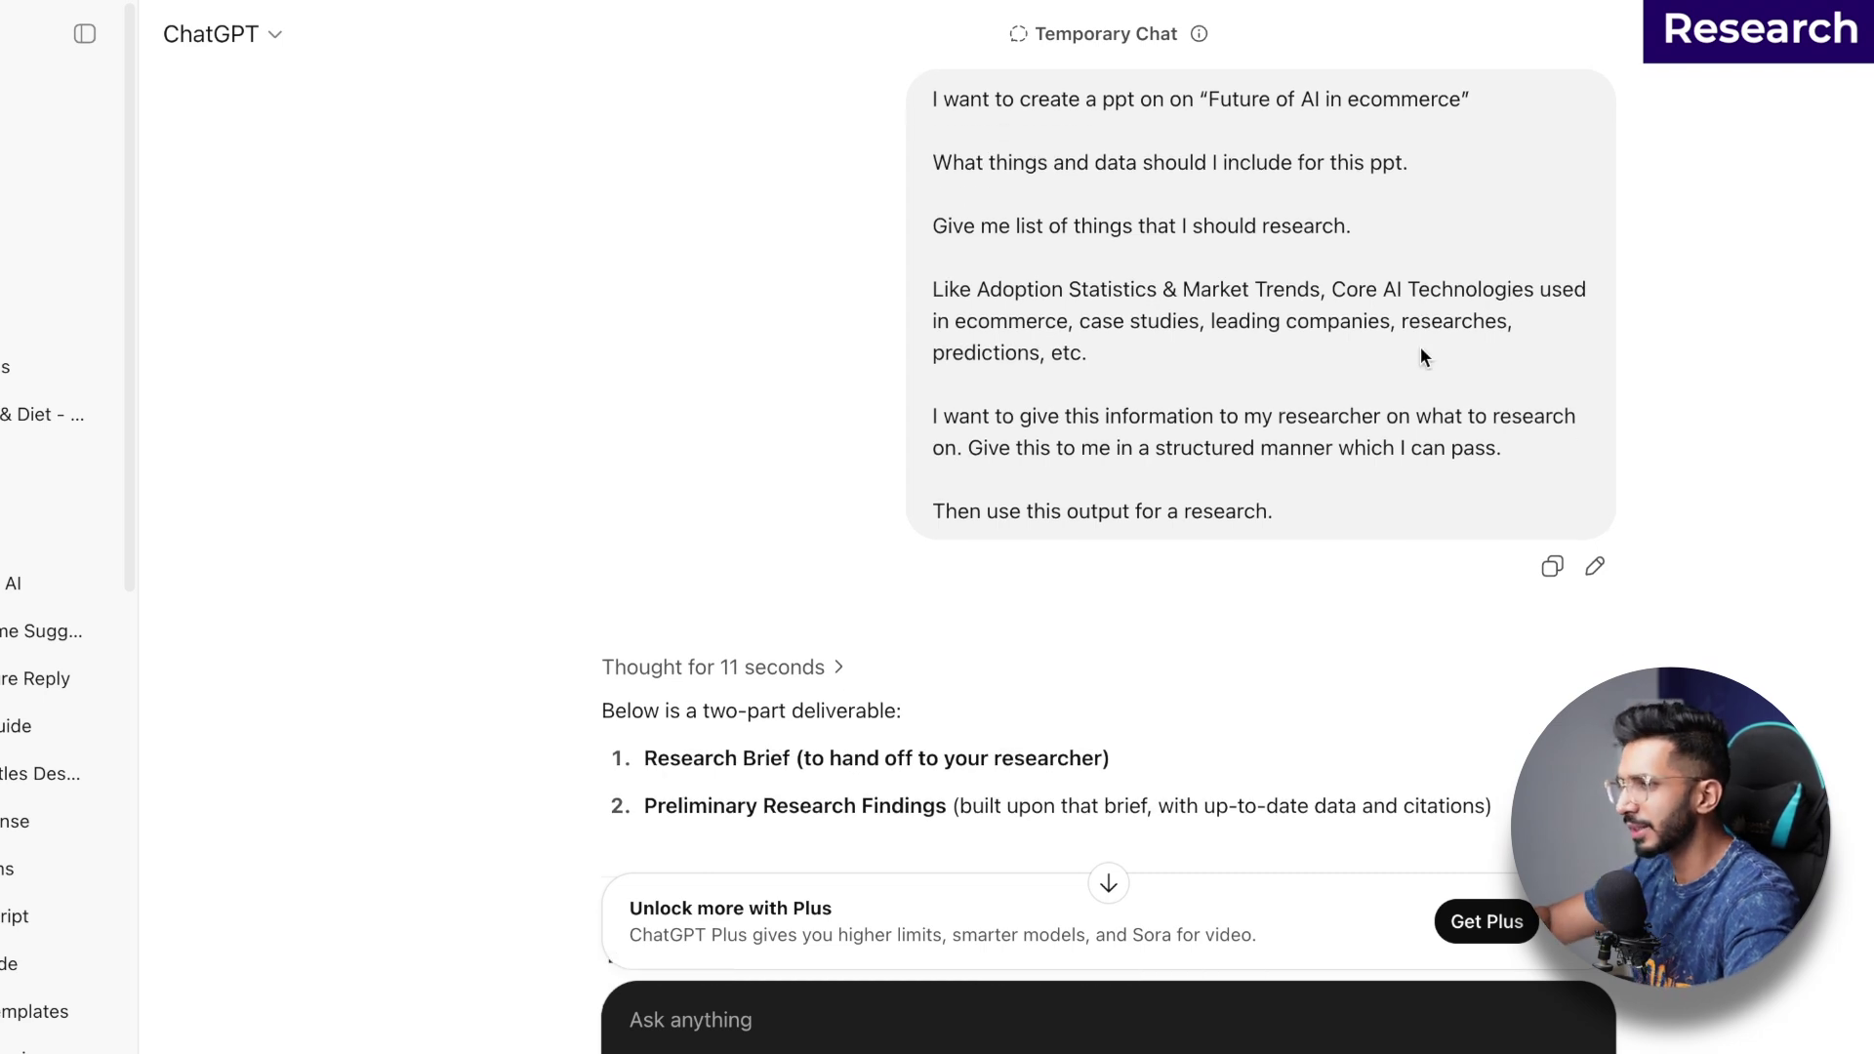
pyautogui.scroll(-6, 878, 251)
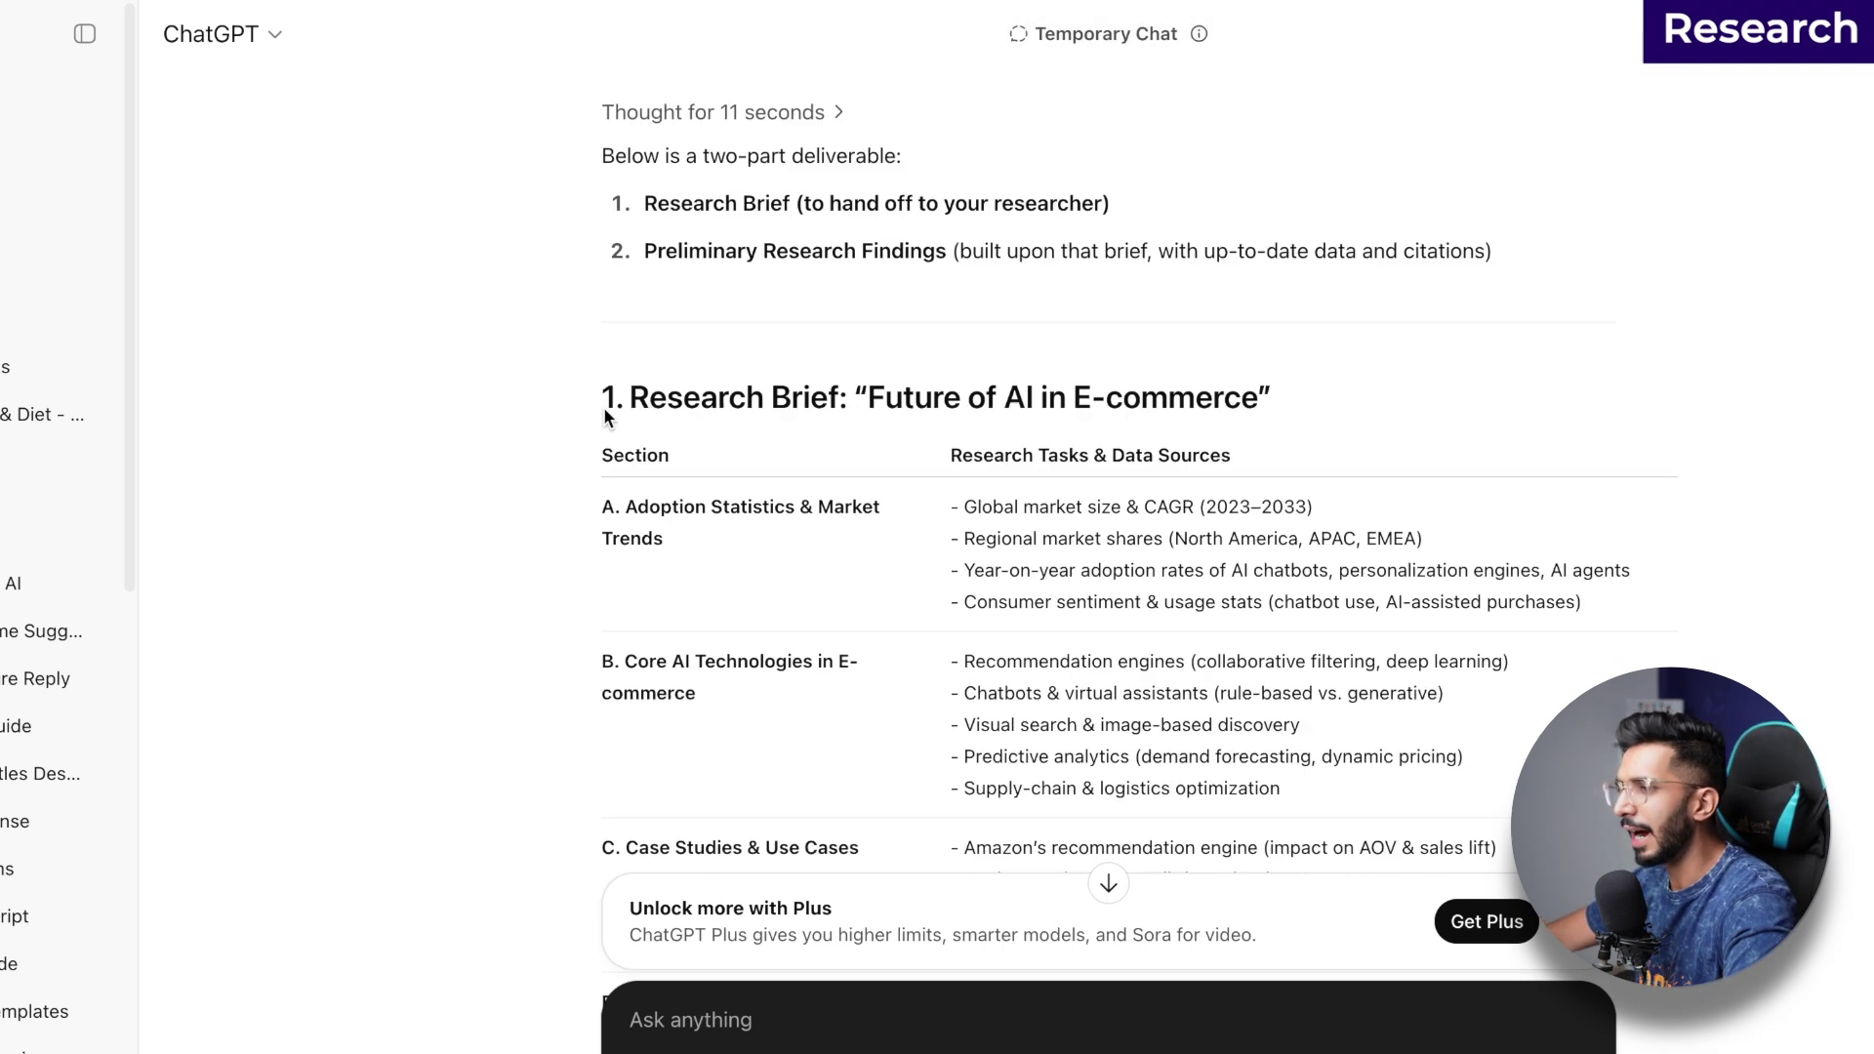
pyautogui.scroll(3, 603, 407)
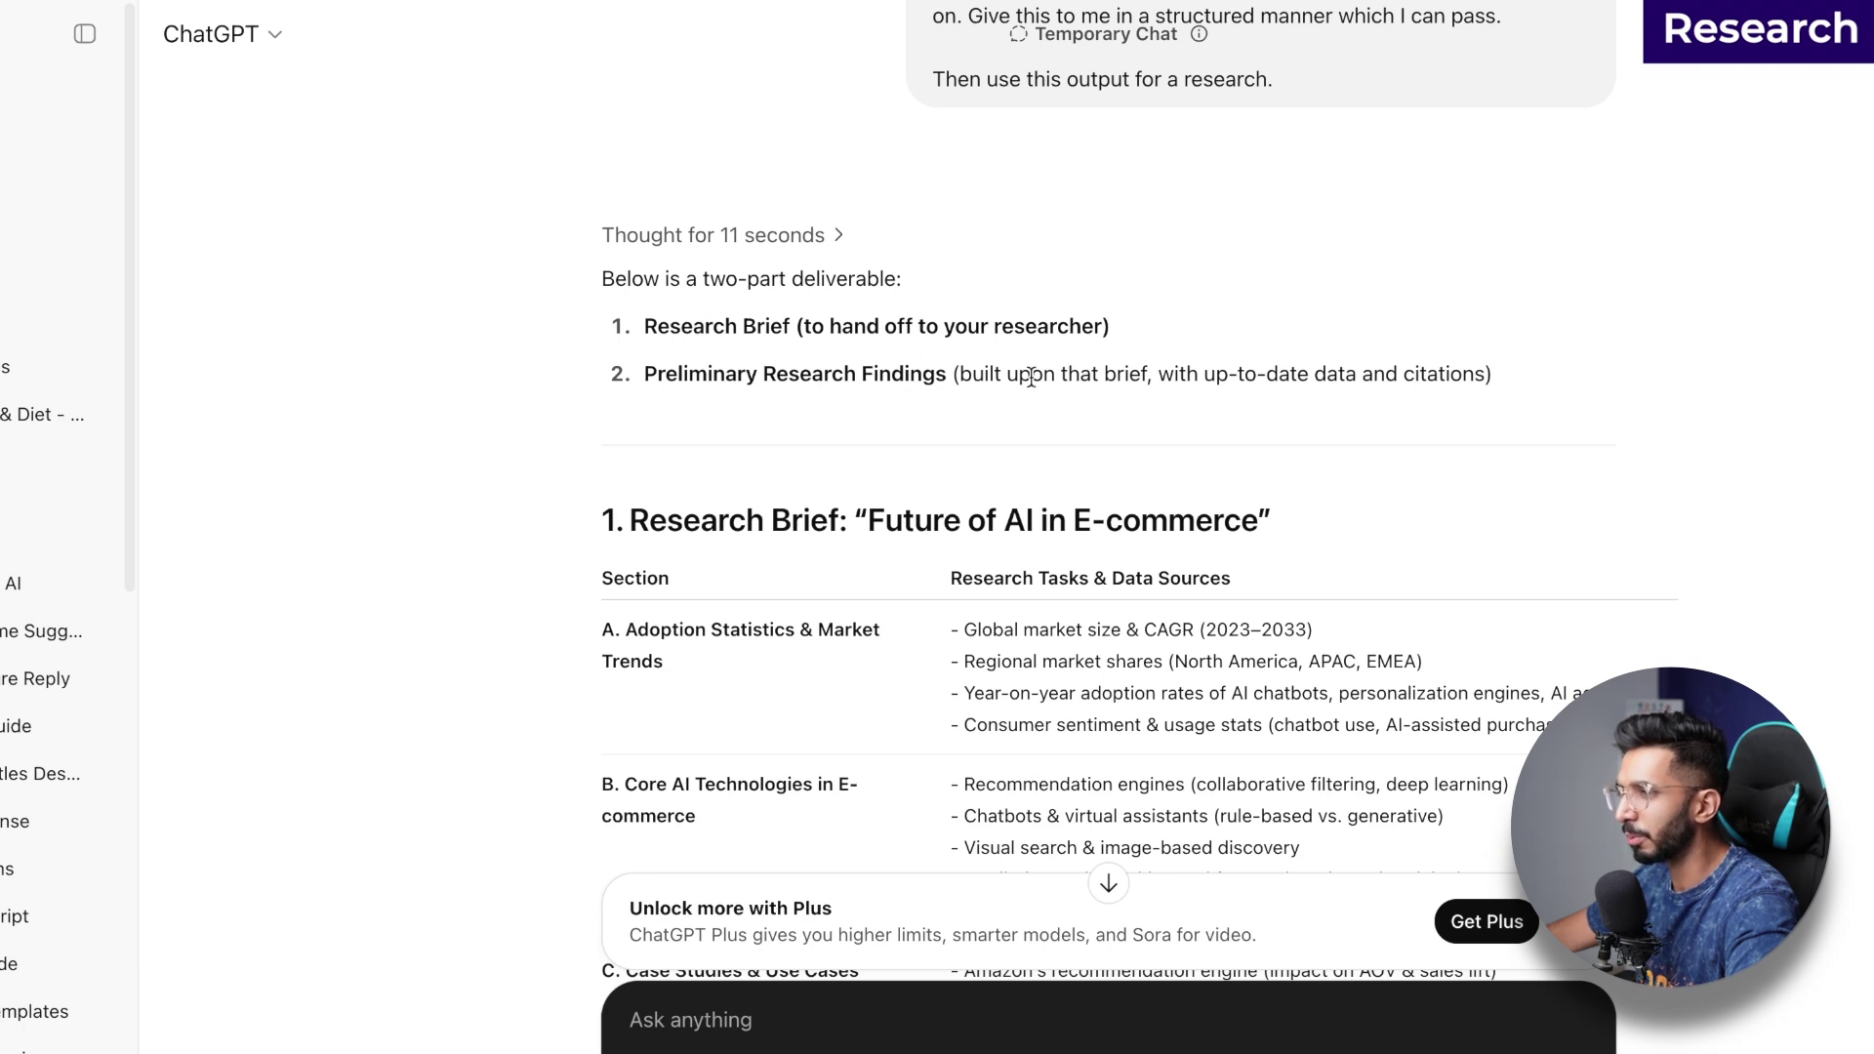
pyautogui.scroll(-18, 1393, 417)
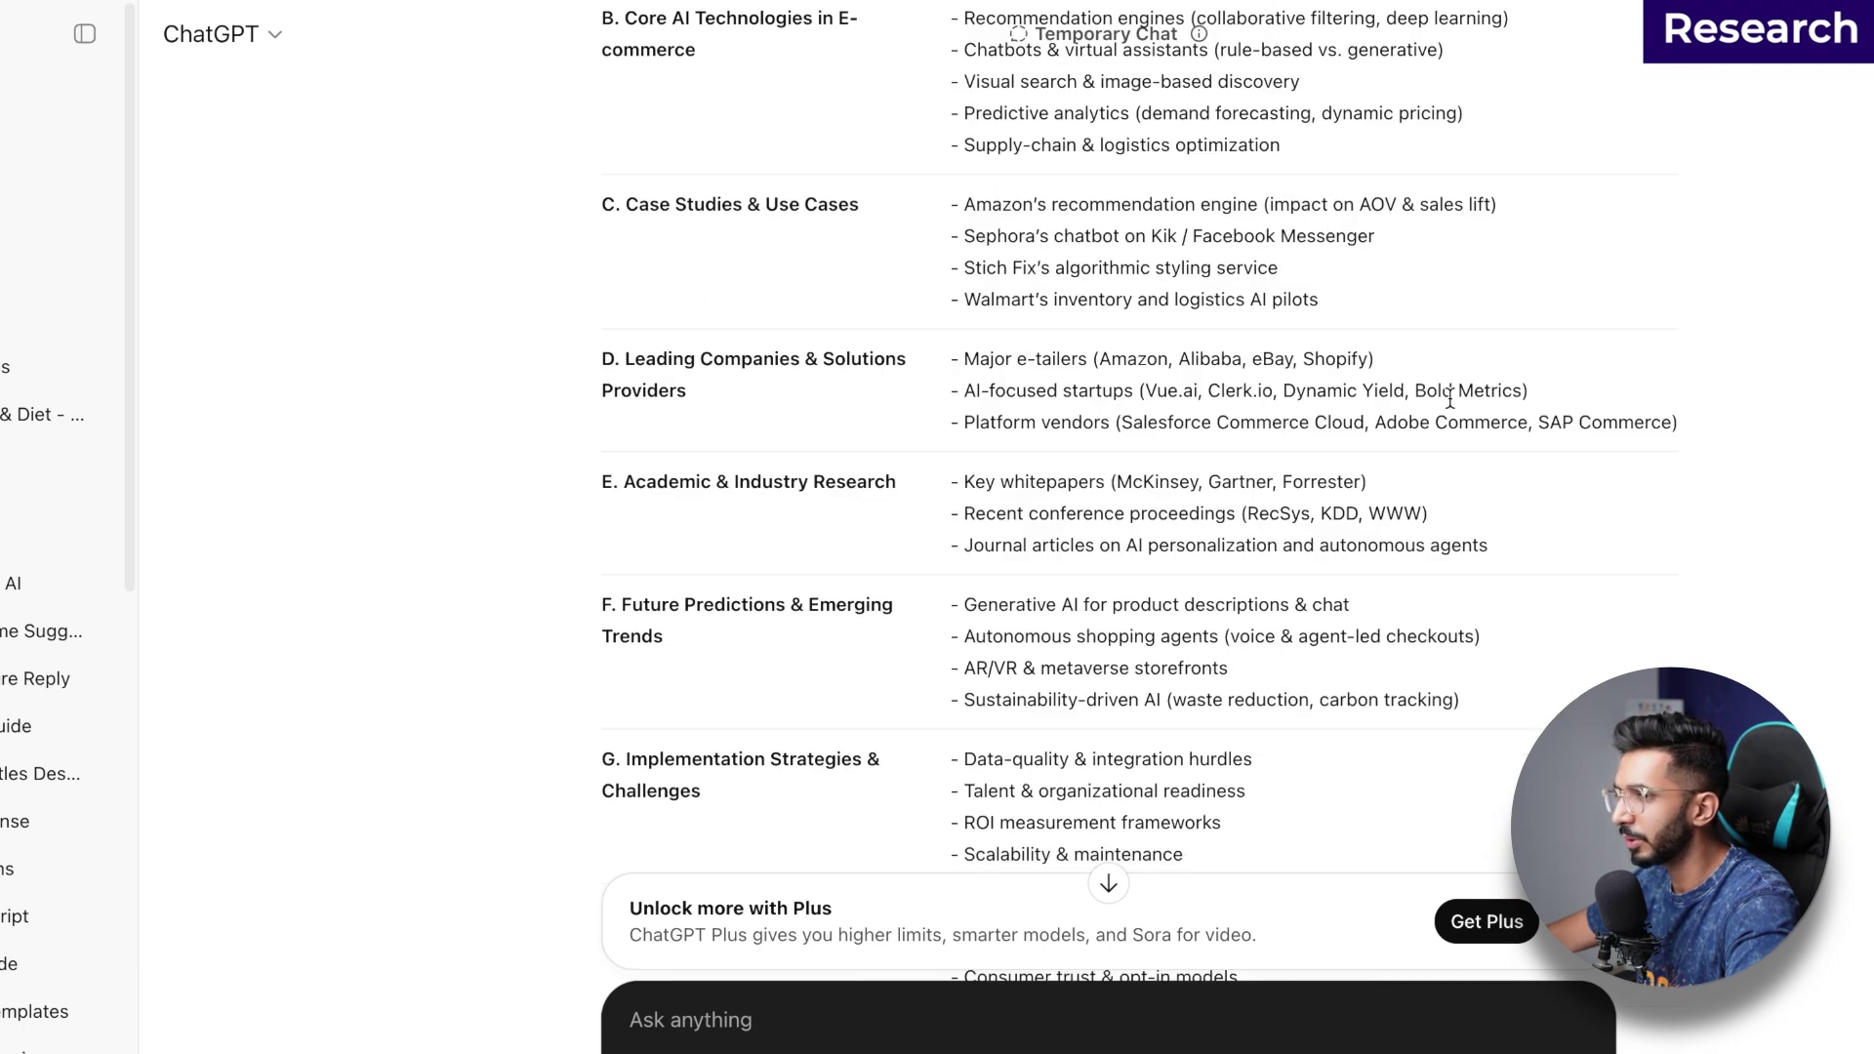
pyautogui.scroll(-4, 1115, 417)
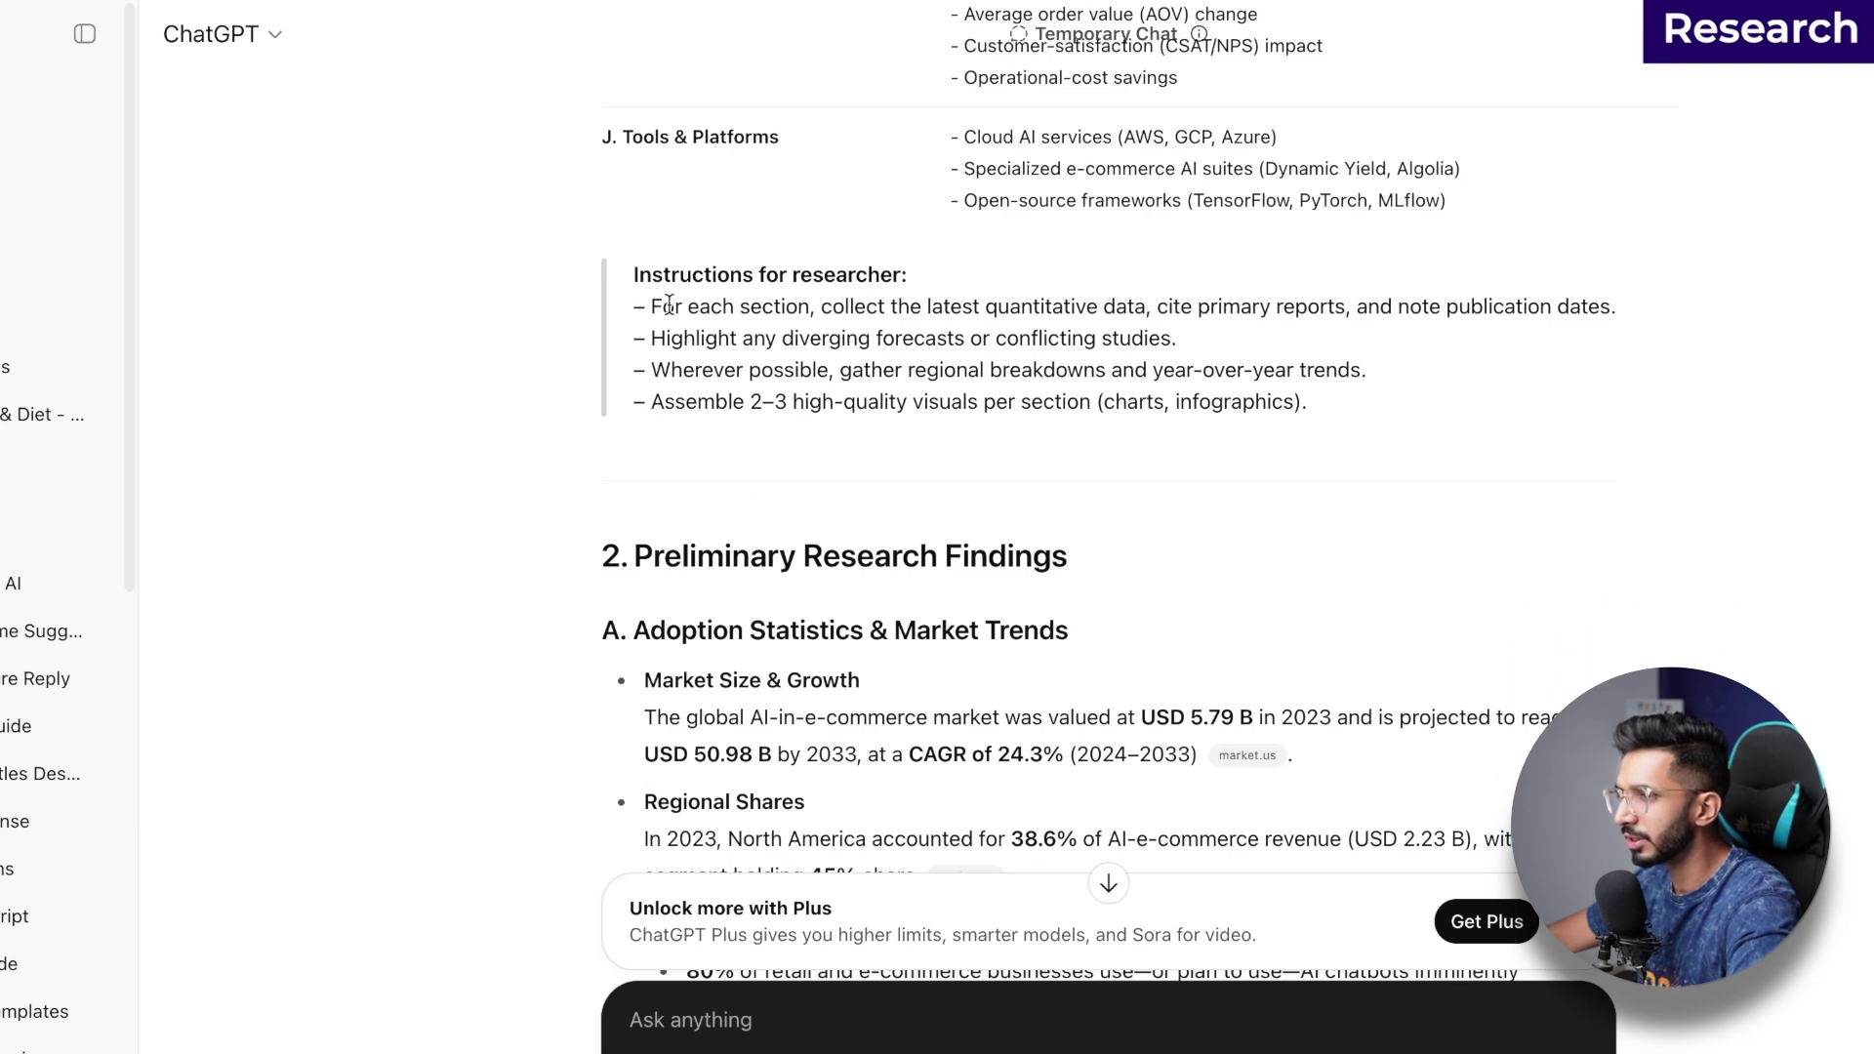
pyautogui.scroll(-3, 962, 399)
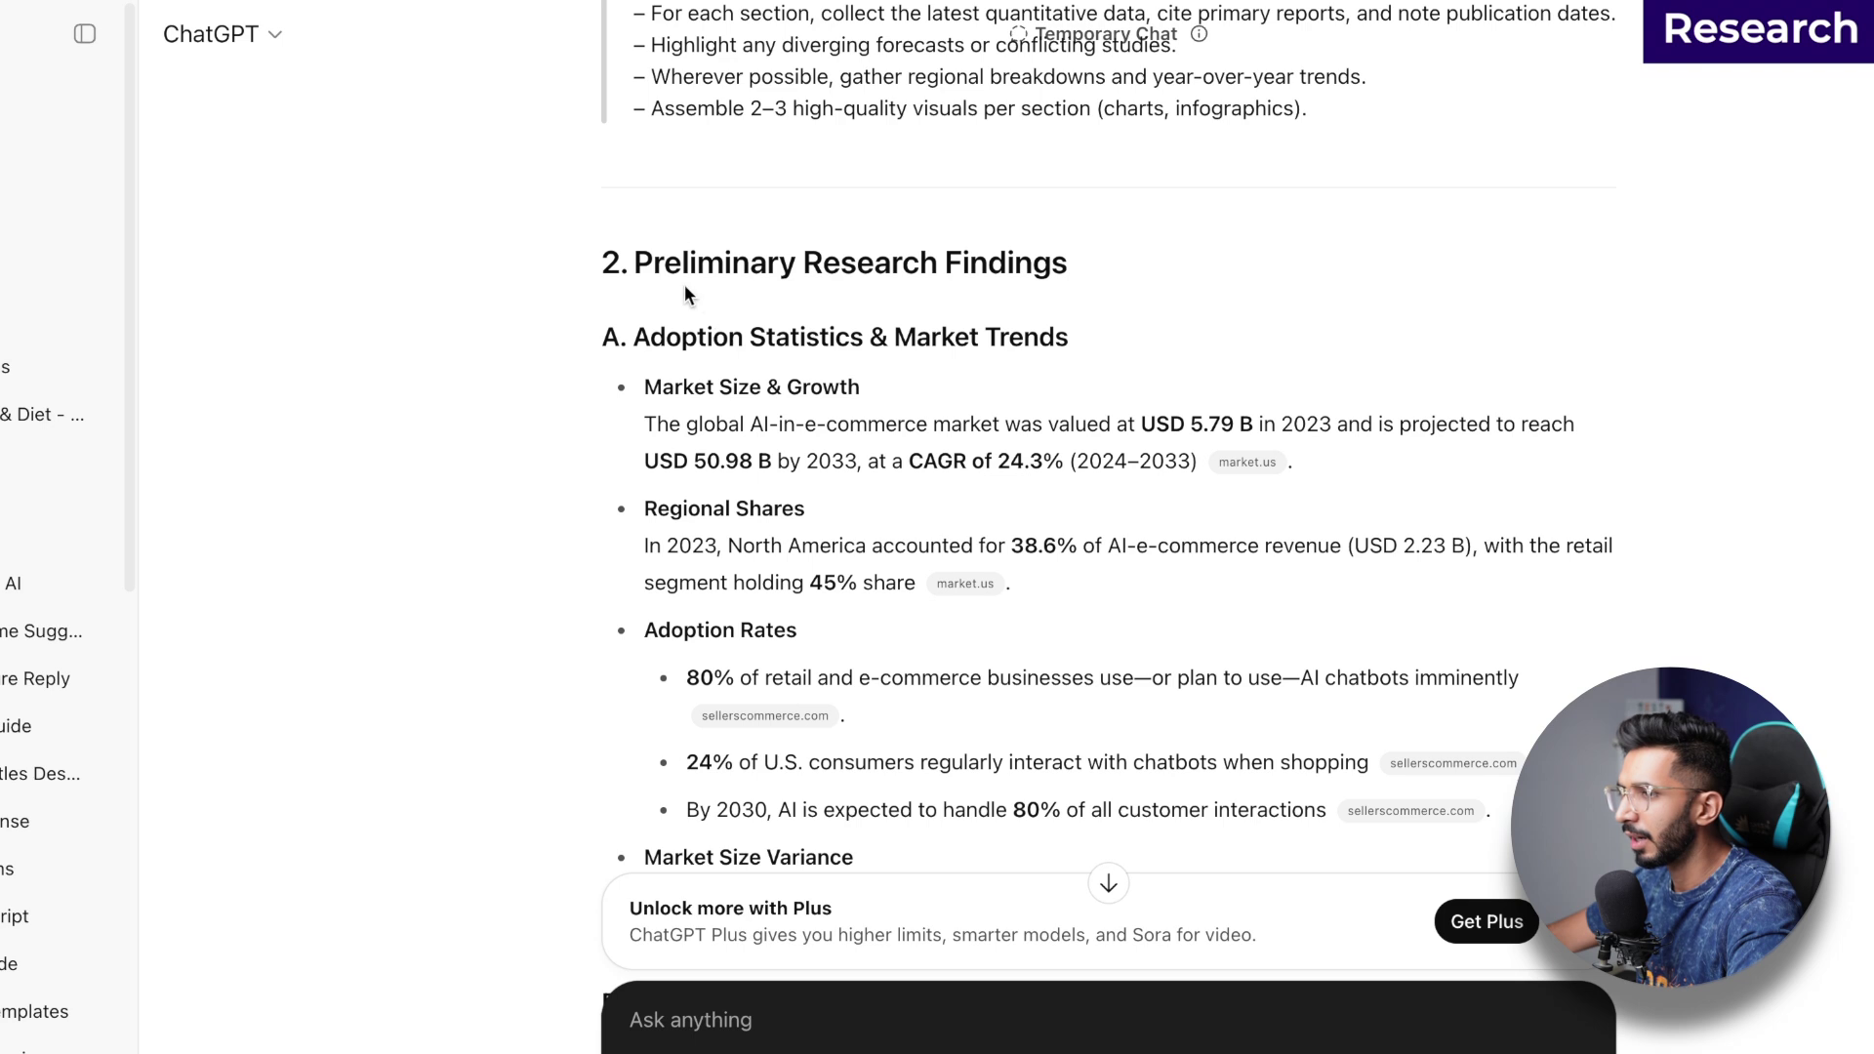
pyautogui.scroll(-7, 953, 262)
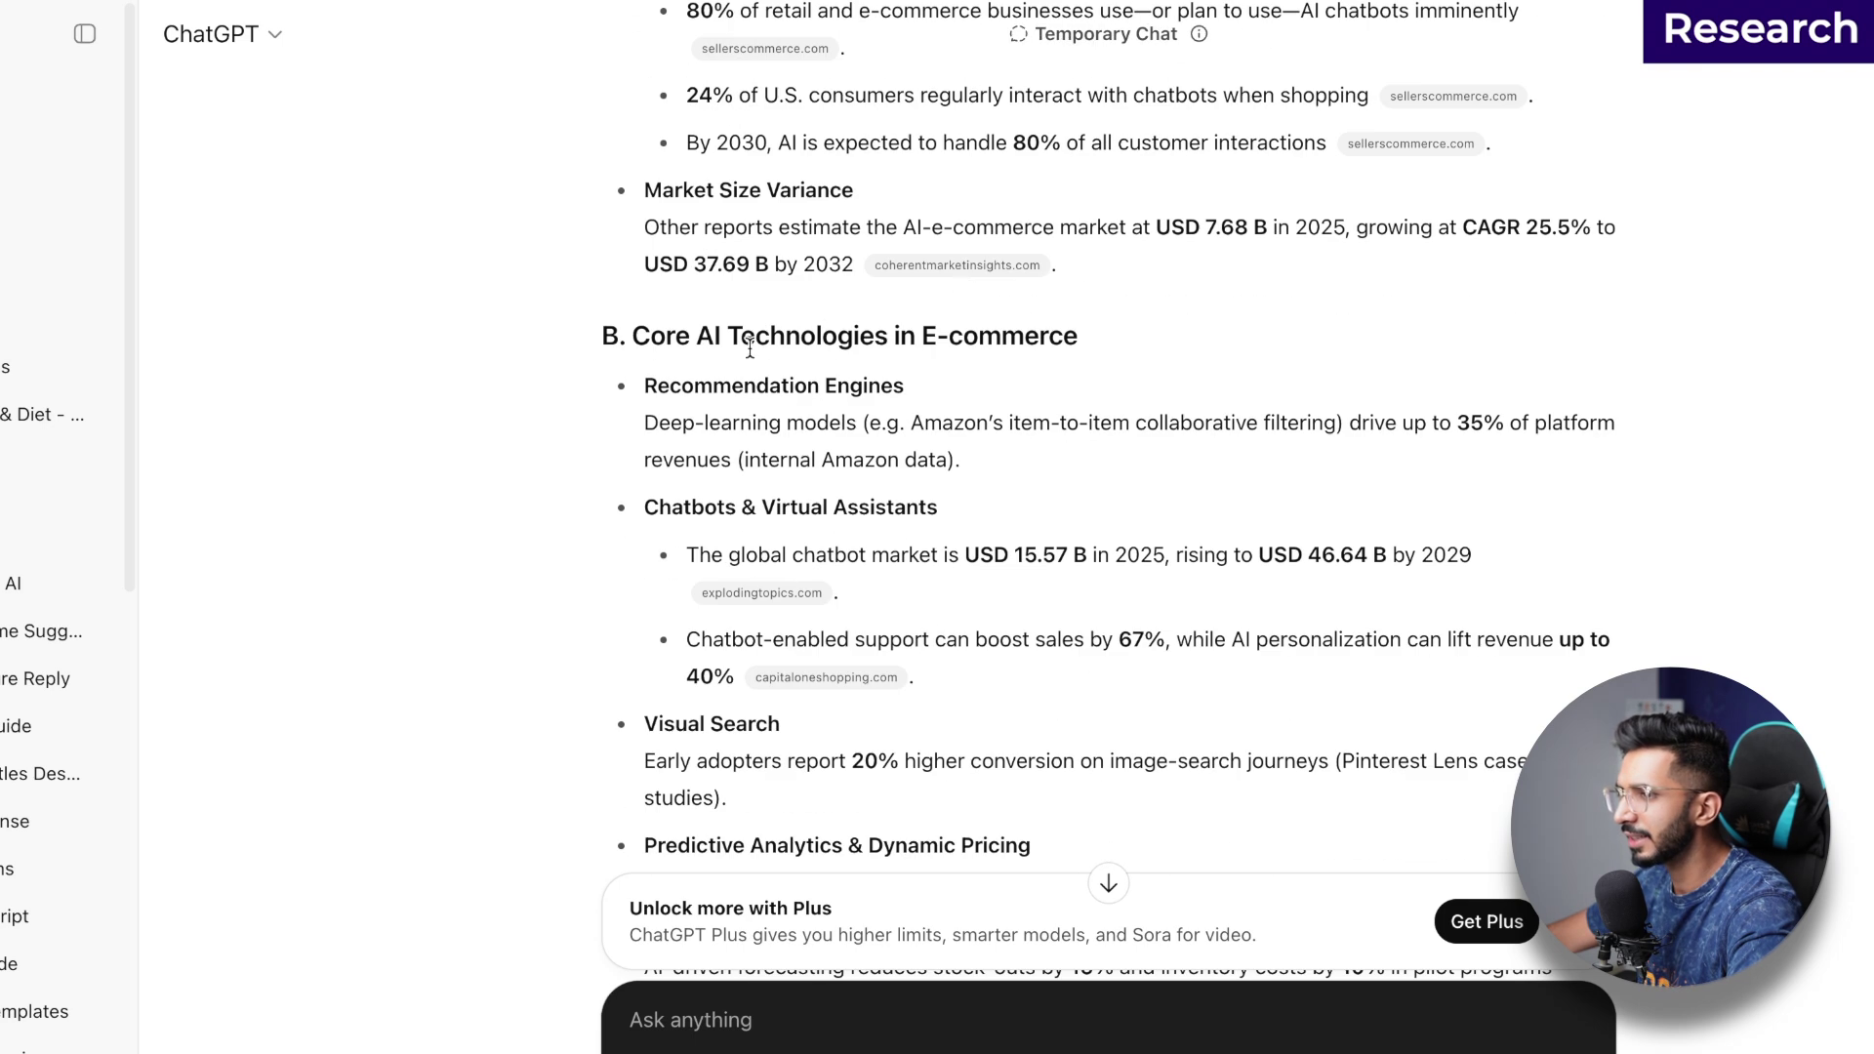
pyautogui.scroll(-9, 857, 341)
# Step: Copy the Research Brief section from its heading through the instructions for the researcher
pyautogui.scroll(17, 769, 400)
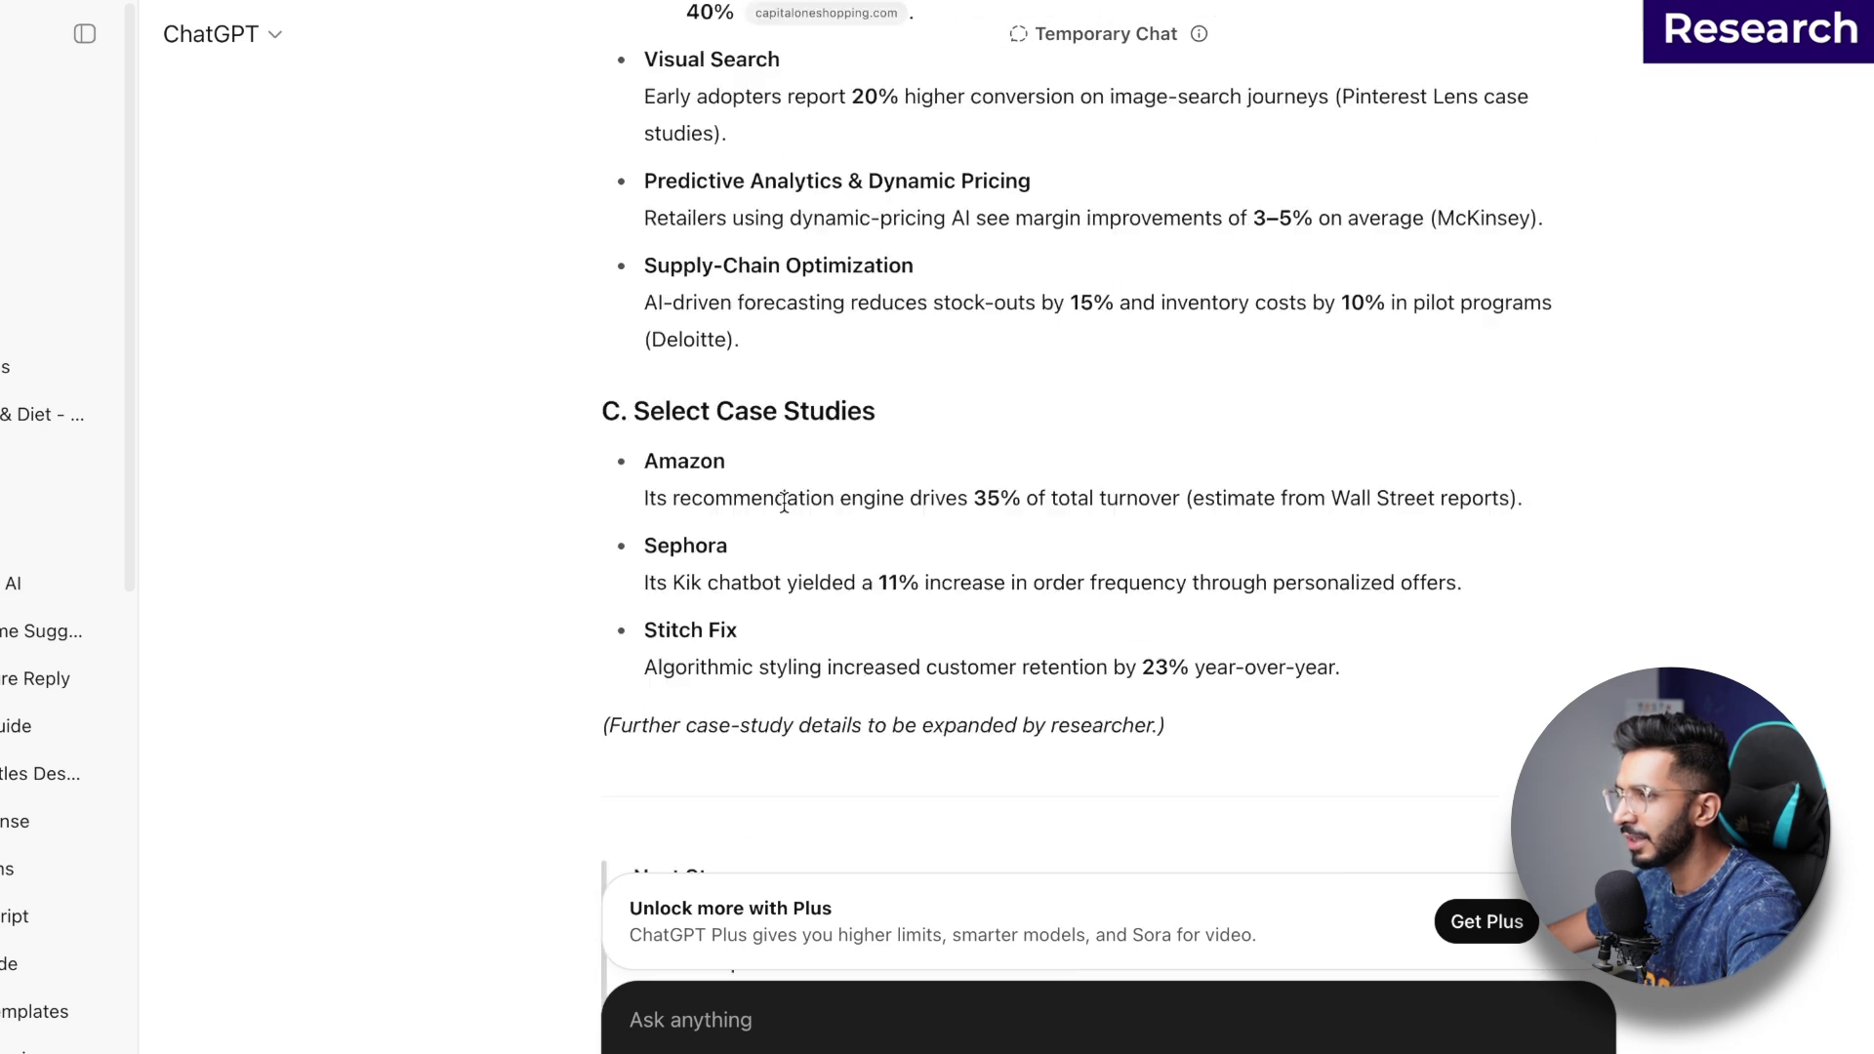
pyautogui.scroll(2, 771, 410)
pyautogui.moveTo(1318, 606); pyautogui.dragTo(637, 430)
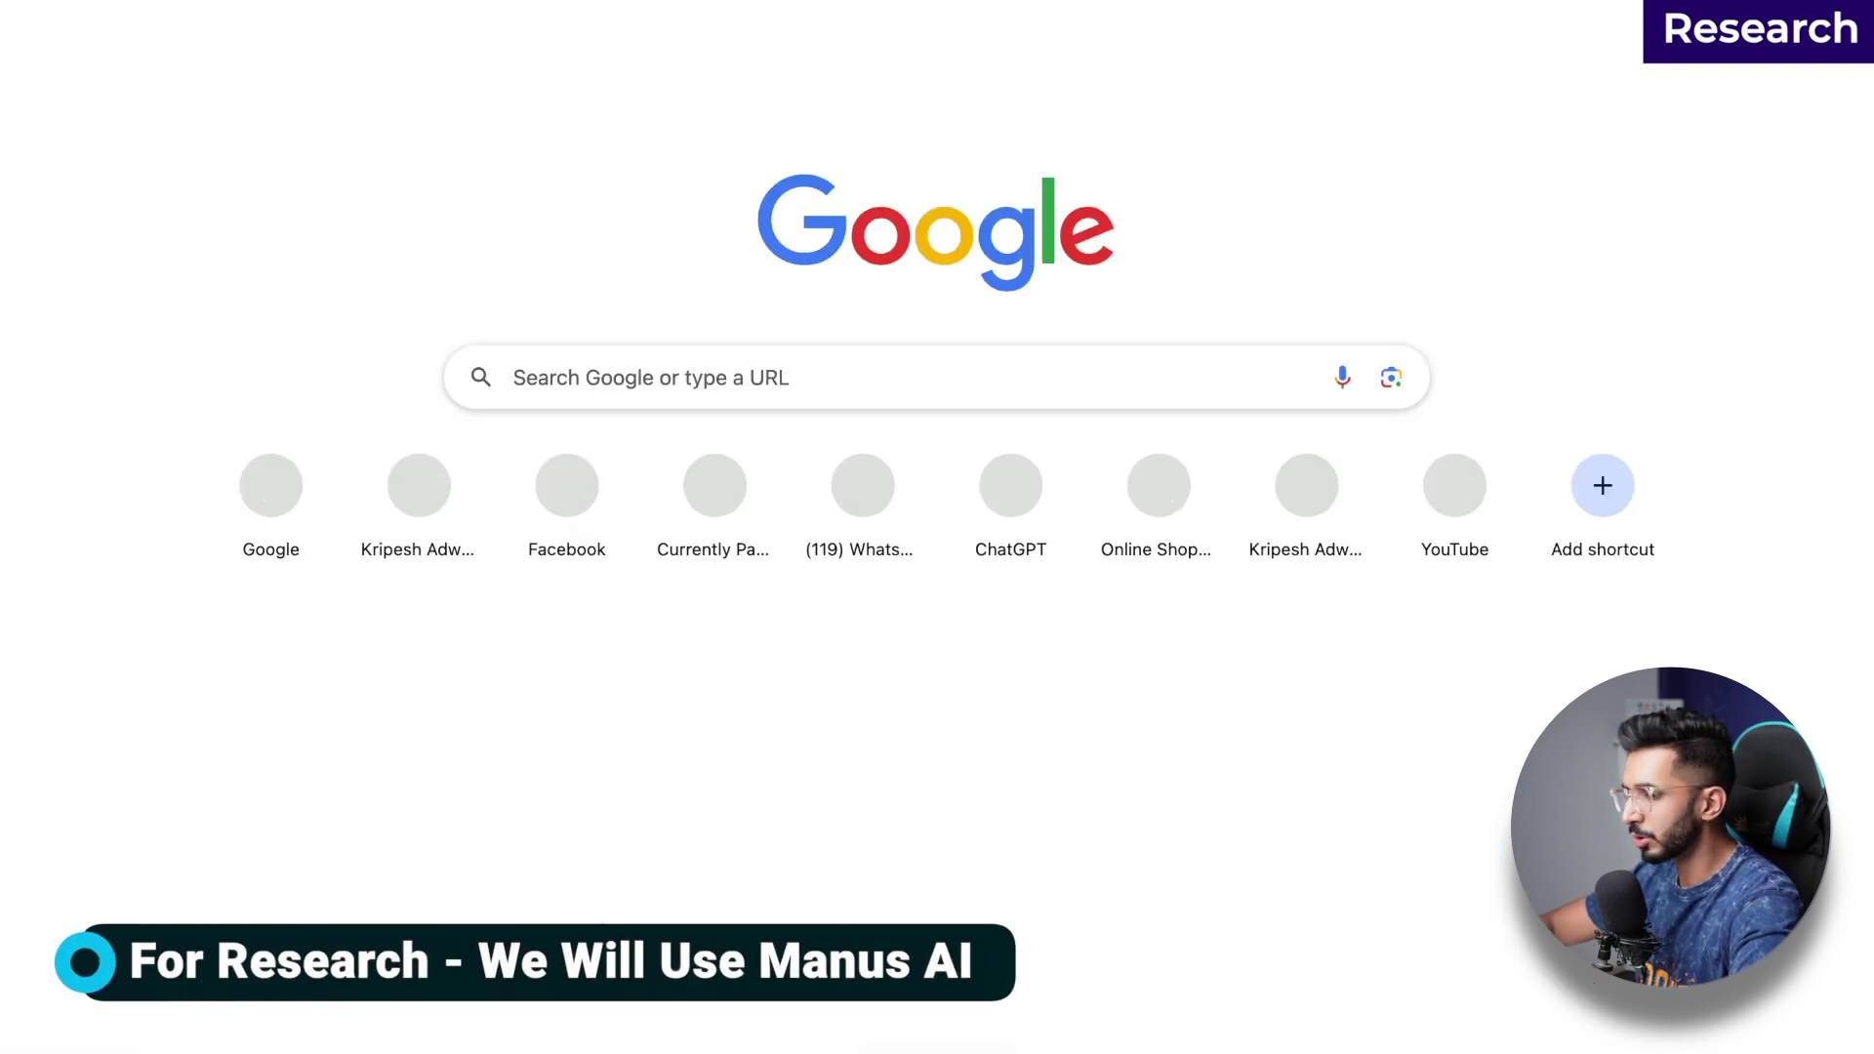
# Step: Switch to the Manus website at manus.im
pyautogui.write('manus.im')
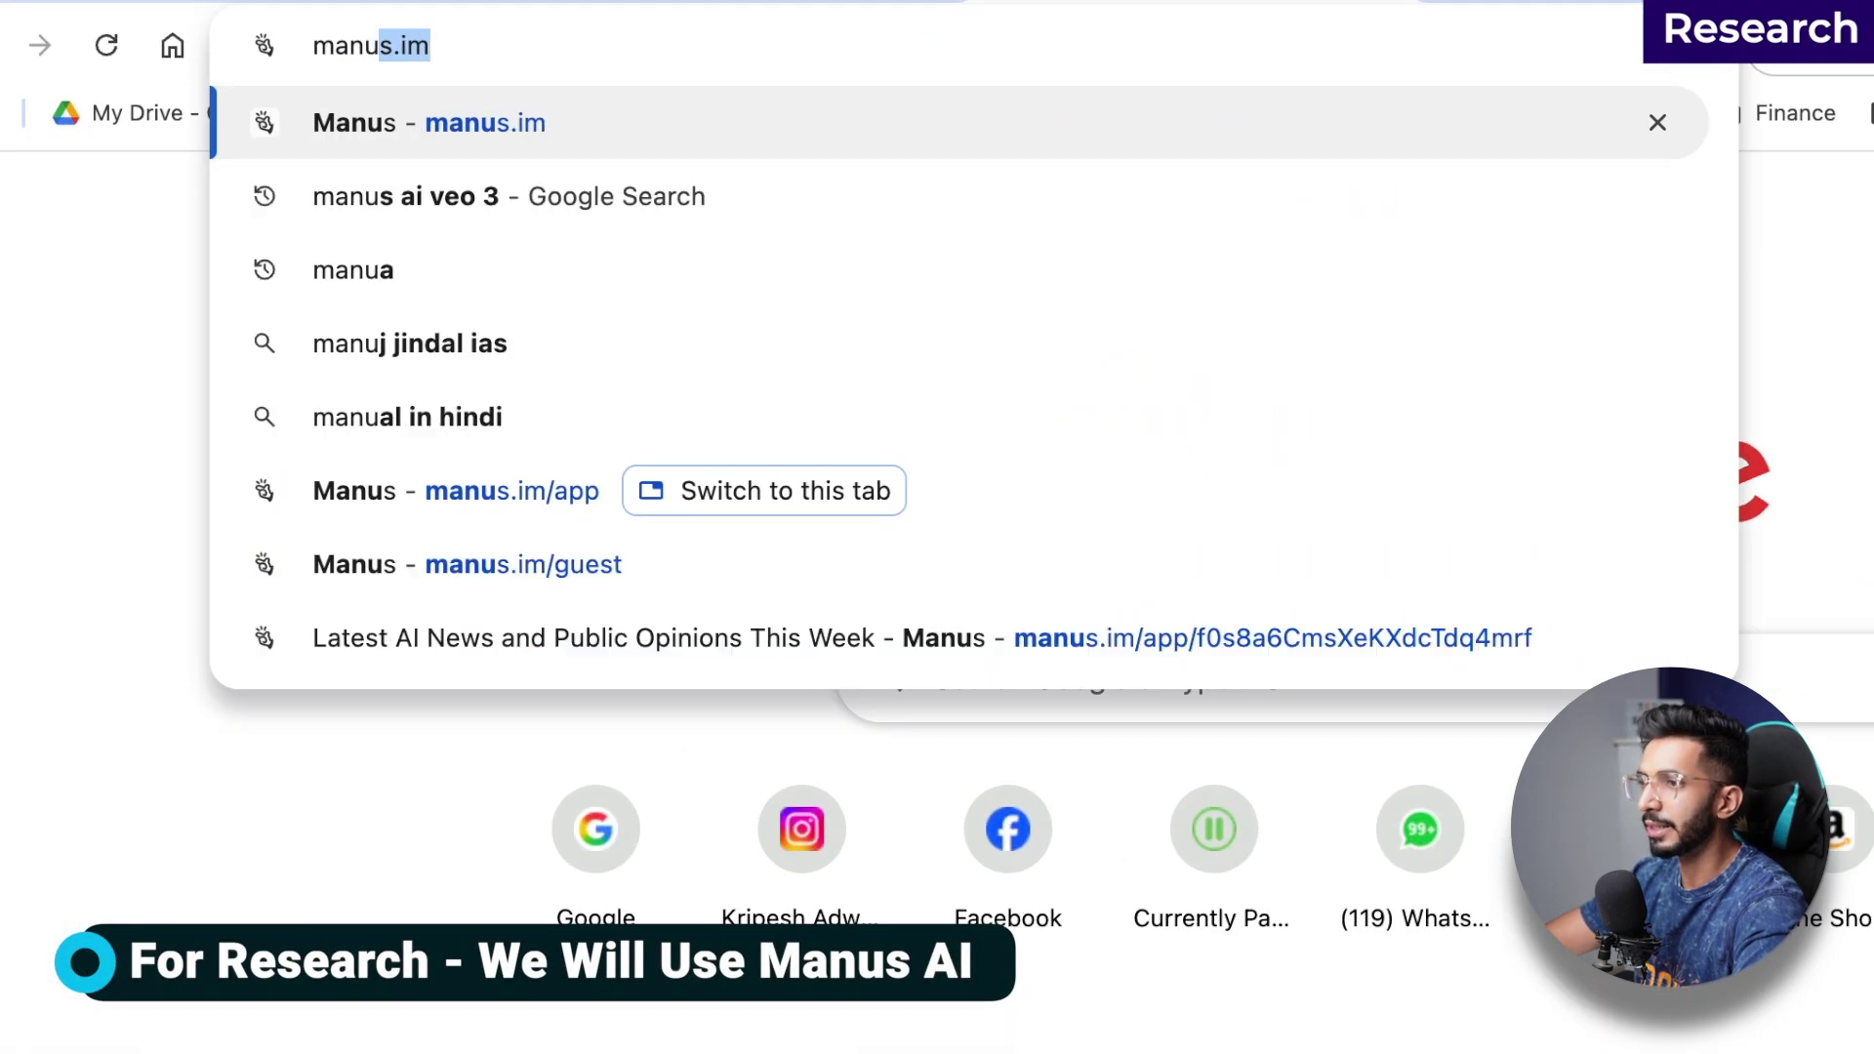
pyautogui.press('Return')
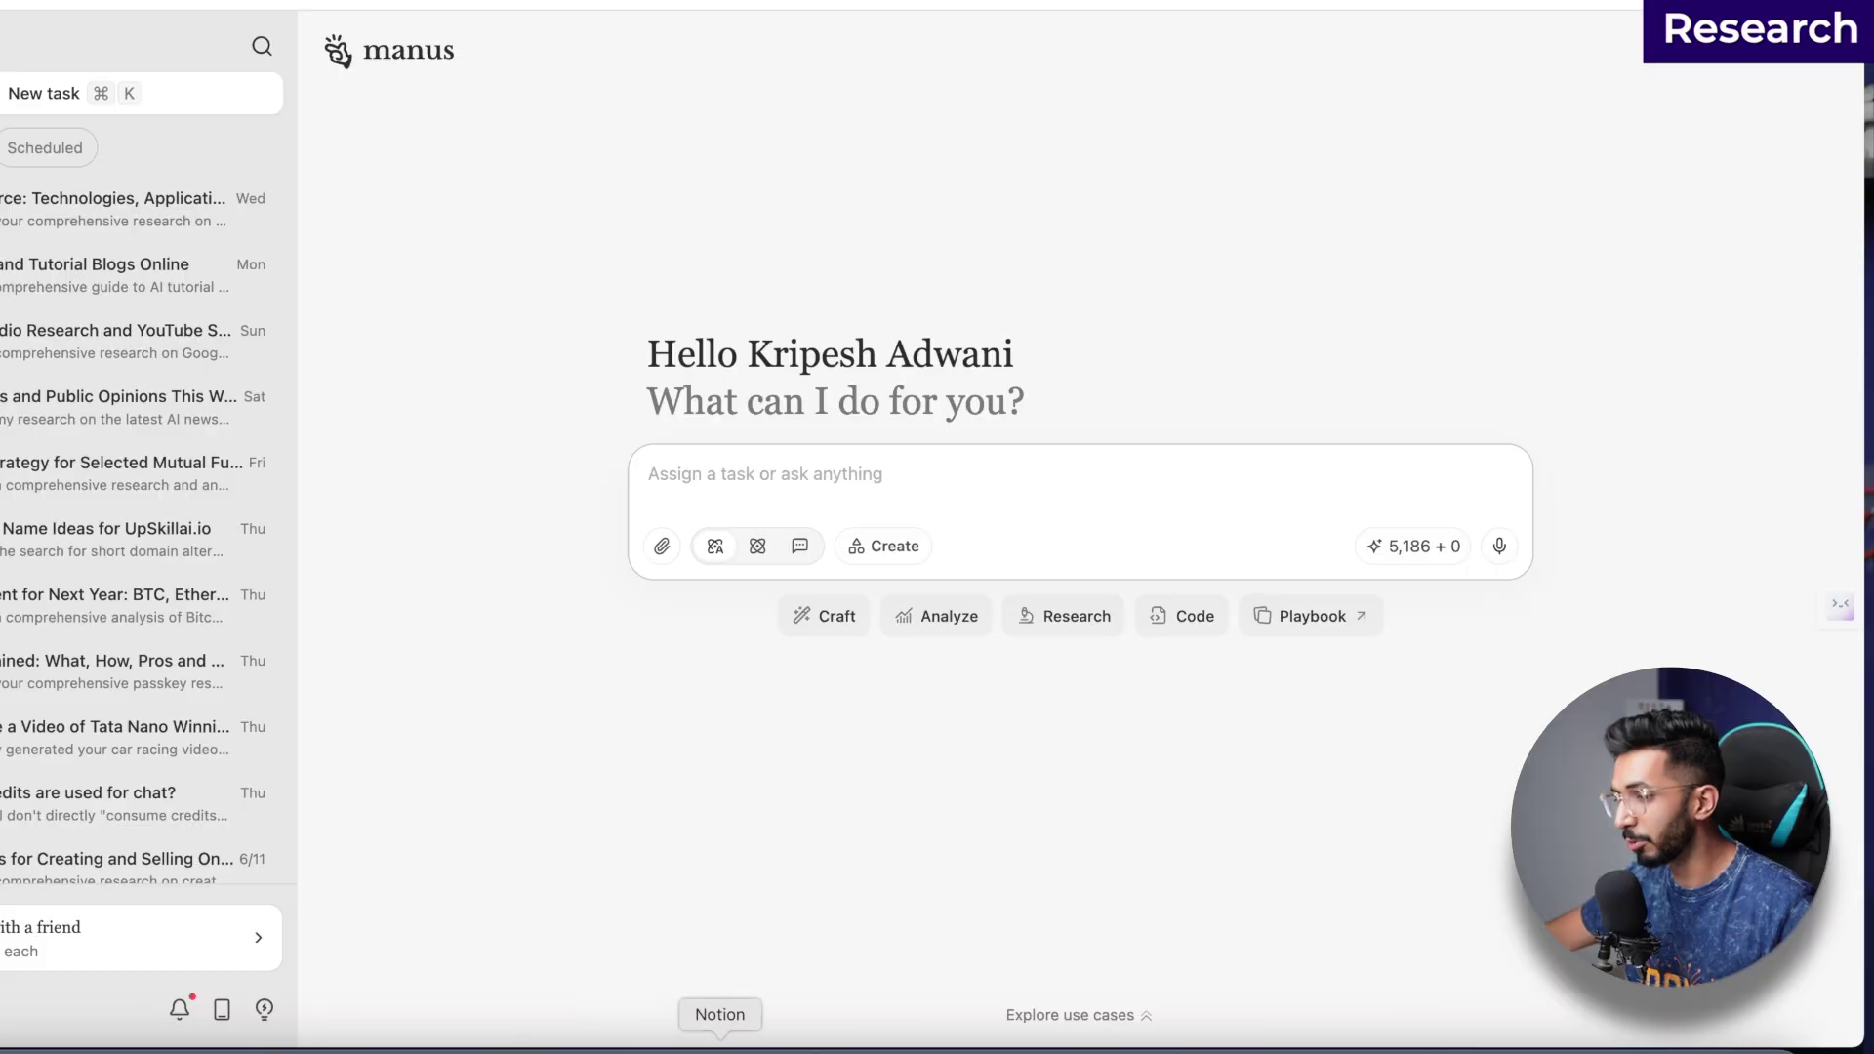
# Step: Switch to the Notion notes and copy the Prompt 2 text about doing deep research on "AI in ecommerce"
pyautogui.click(720, 1048)
pyautogui.scroll(-5, 679, 706)
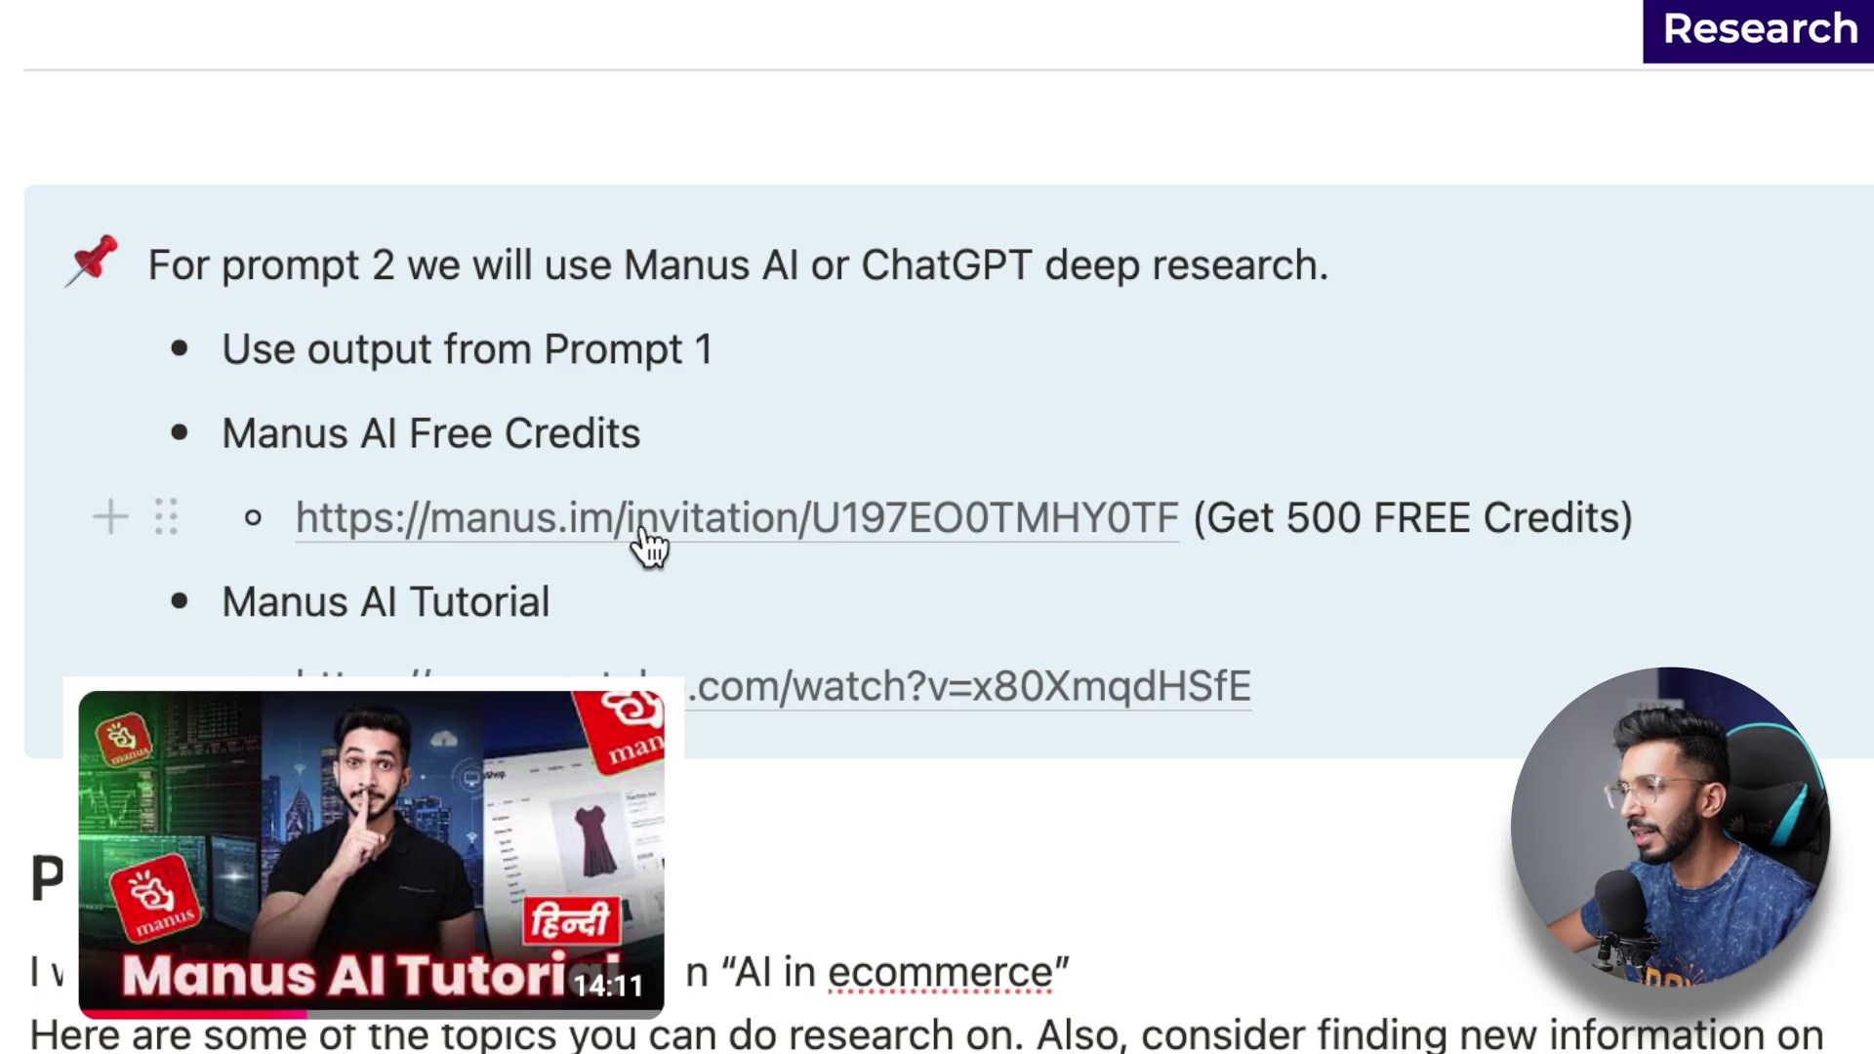
pyautogui.click(1096, 511)
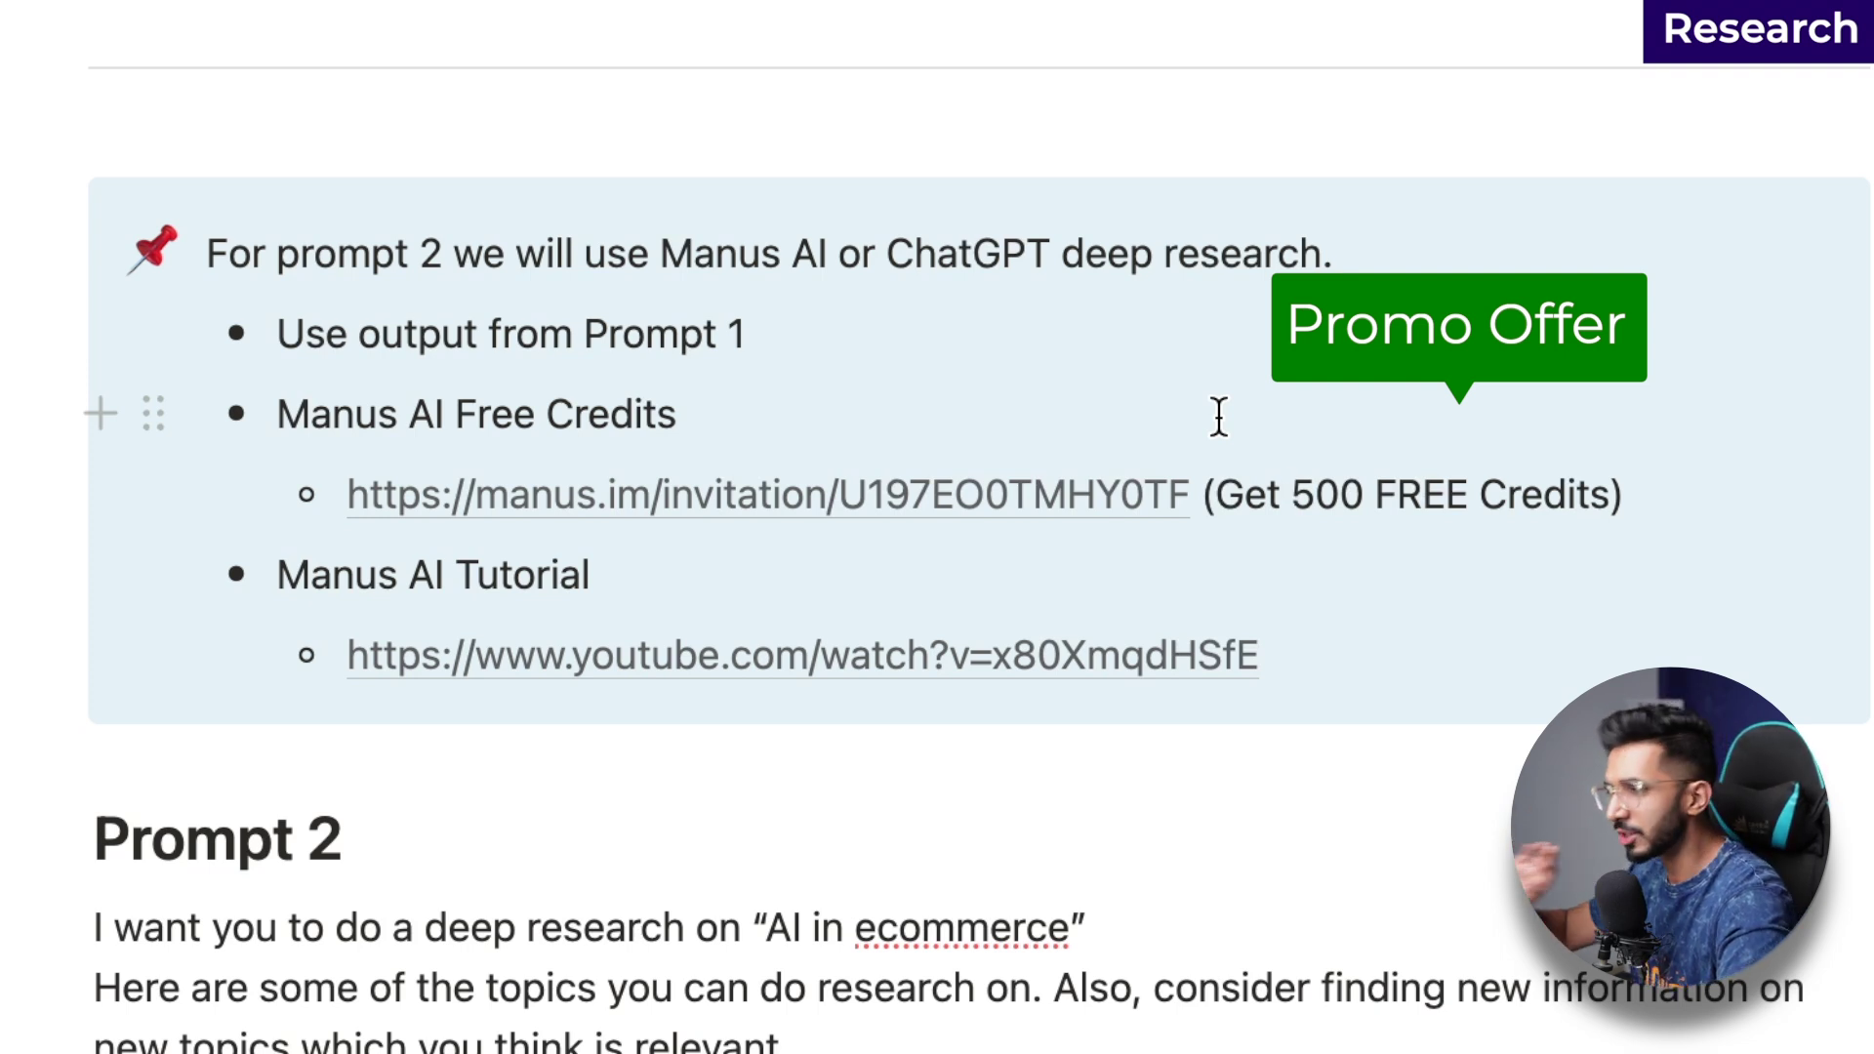
pyautogui.scroll(-6, 1015, 544)
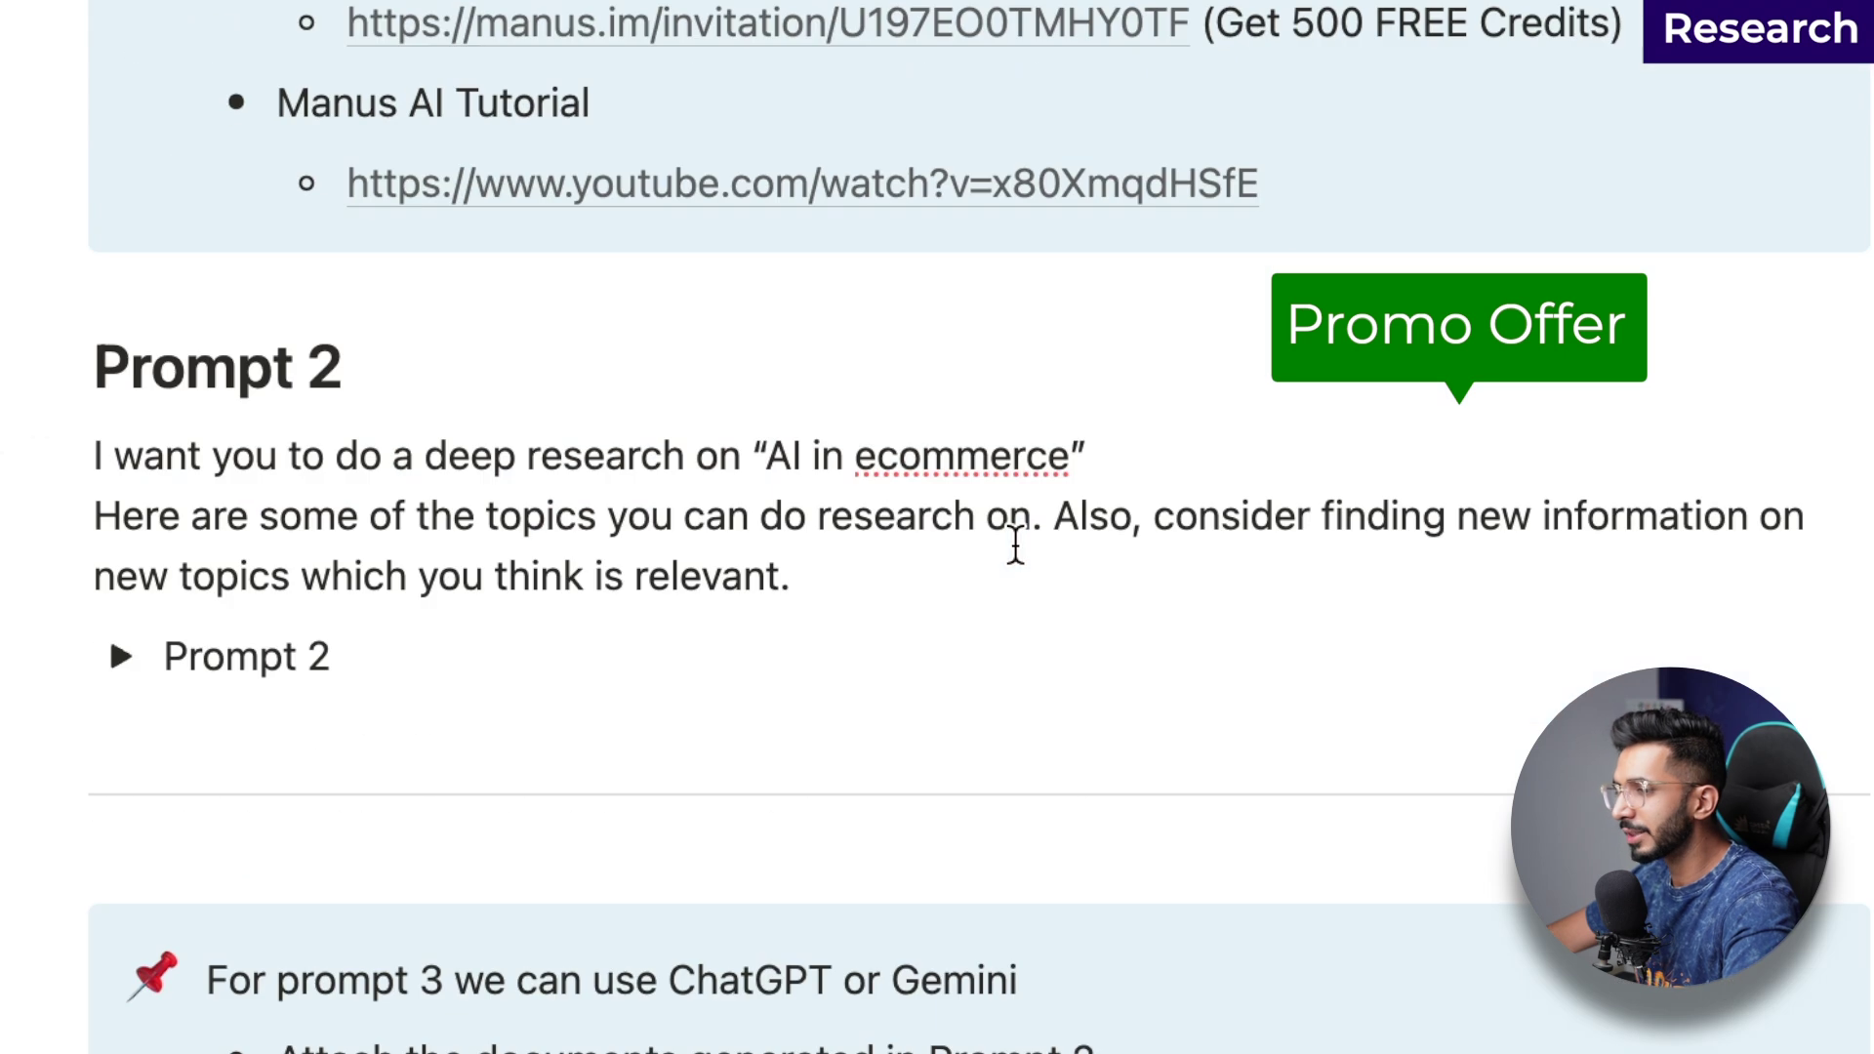
pyautogui.moveTo(863, 456); pyautogui.dragTo(64, 344)
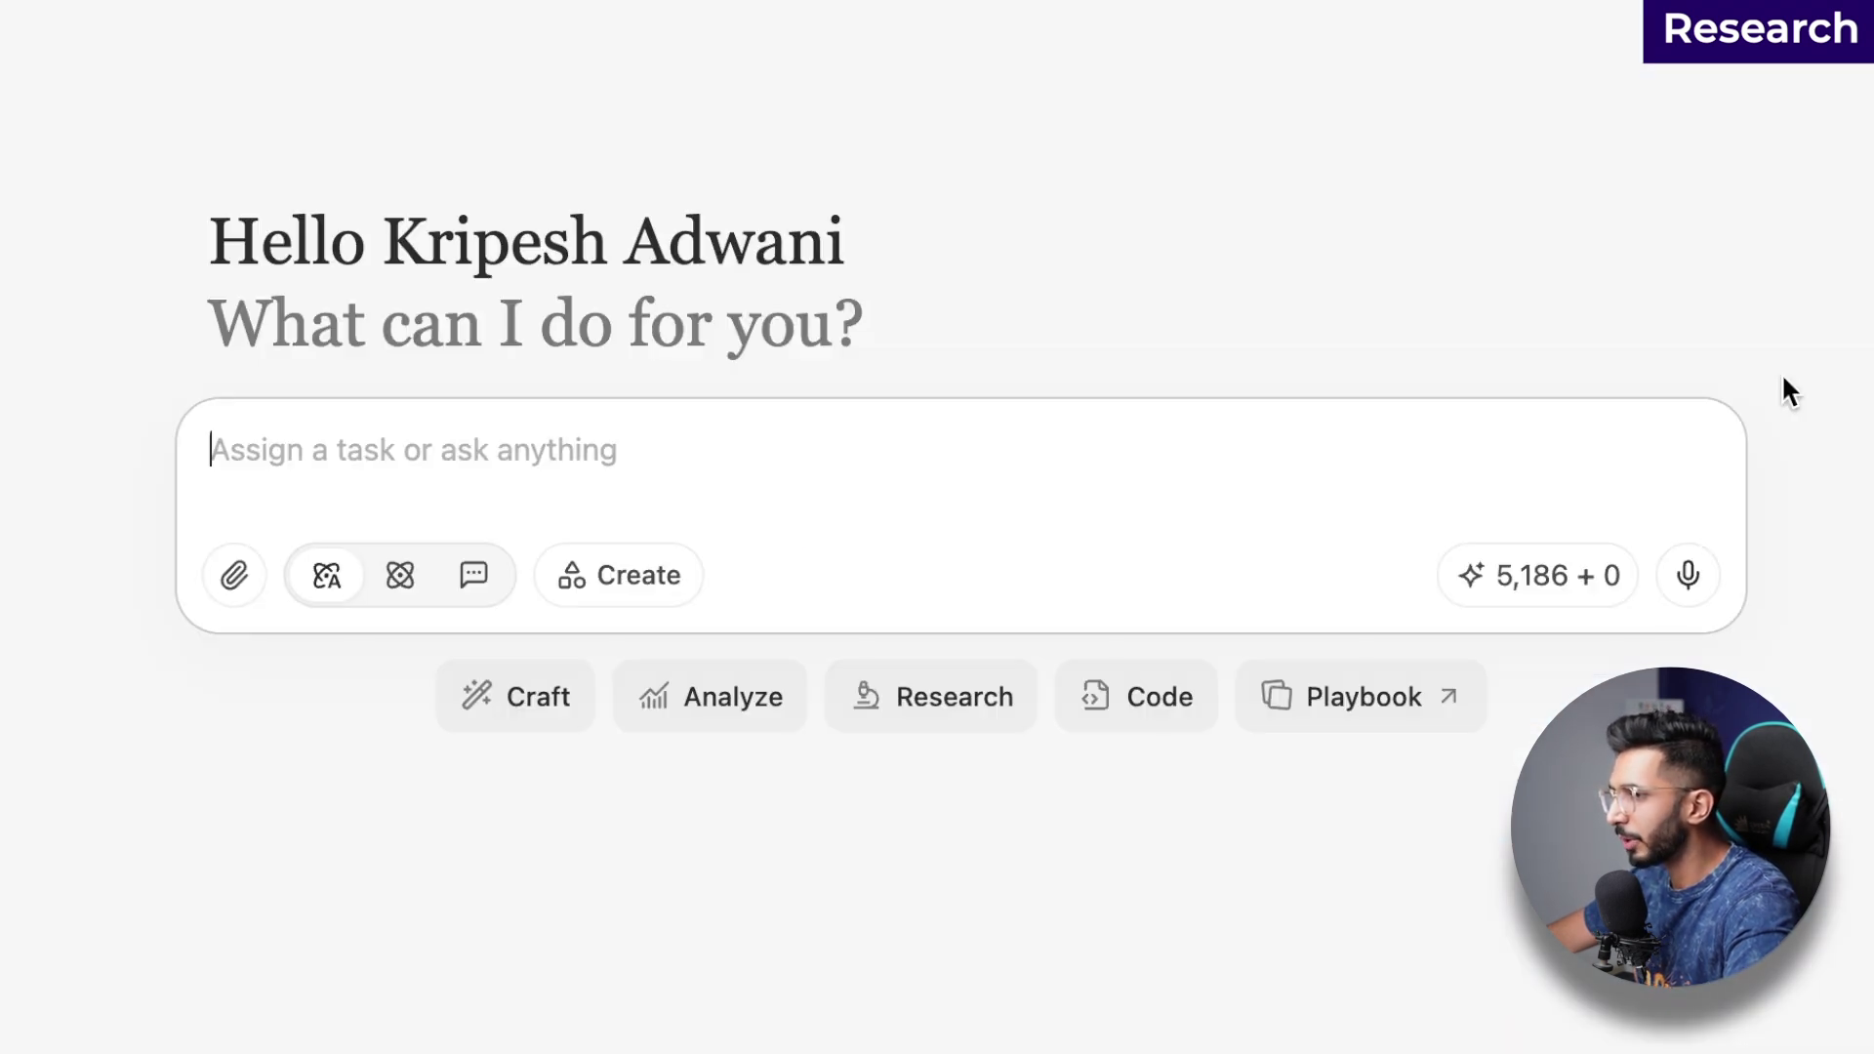
# Step: Enter the Prompt 2 text as a new Manus task and change its topic to "Future of AI in ecommerce"
pyautogui.write('I want you to do a deep research on "AI in ecommerce" Here are some of the topics you can do research on. Also, consider finding new information on new topics which you think is relevant.')
pyautogui.click(729, 449)
pyautogui.write('Future of')
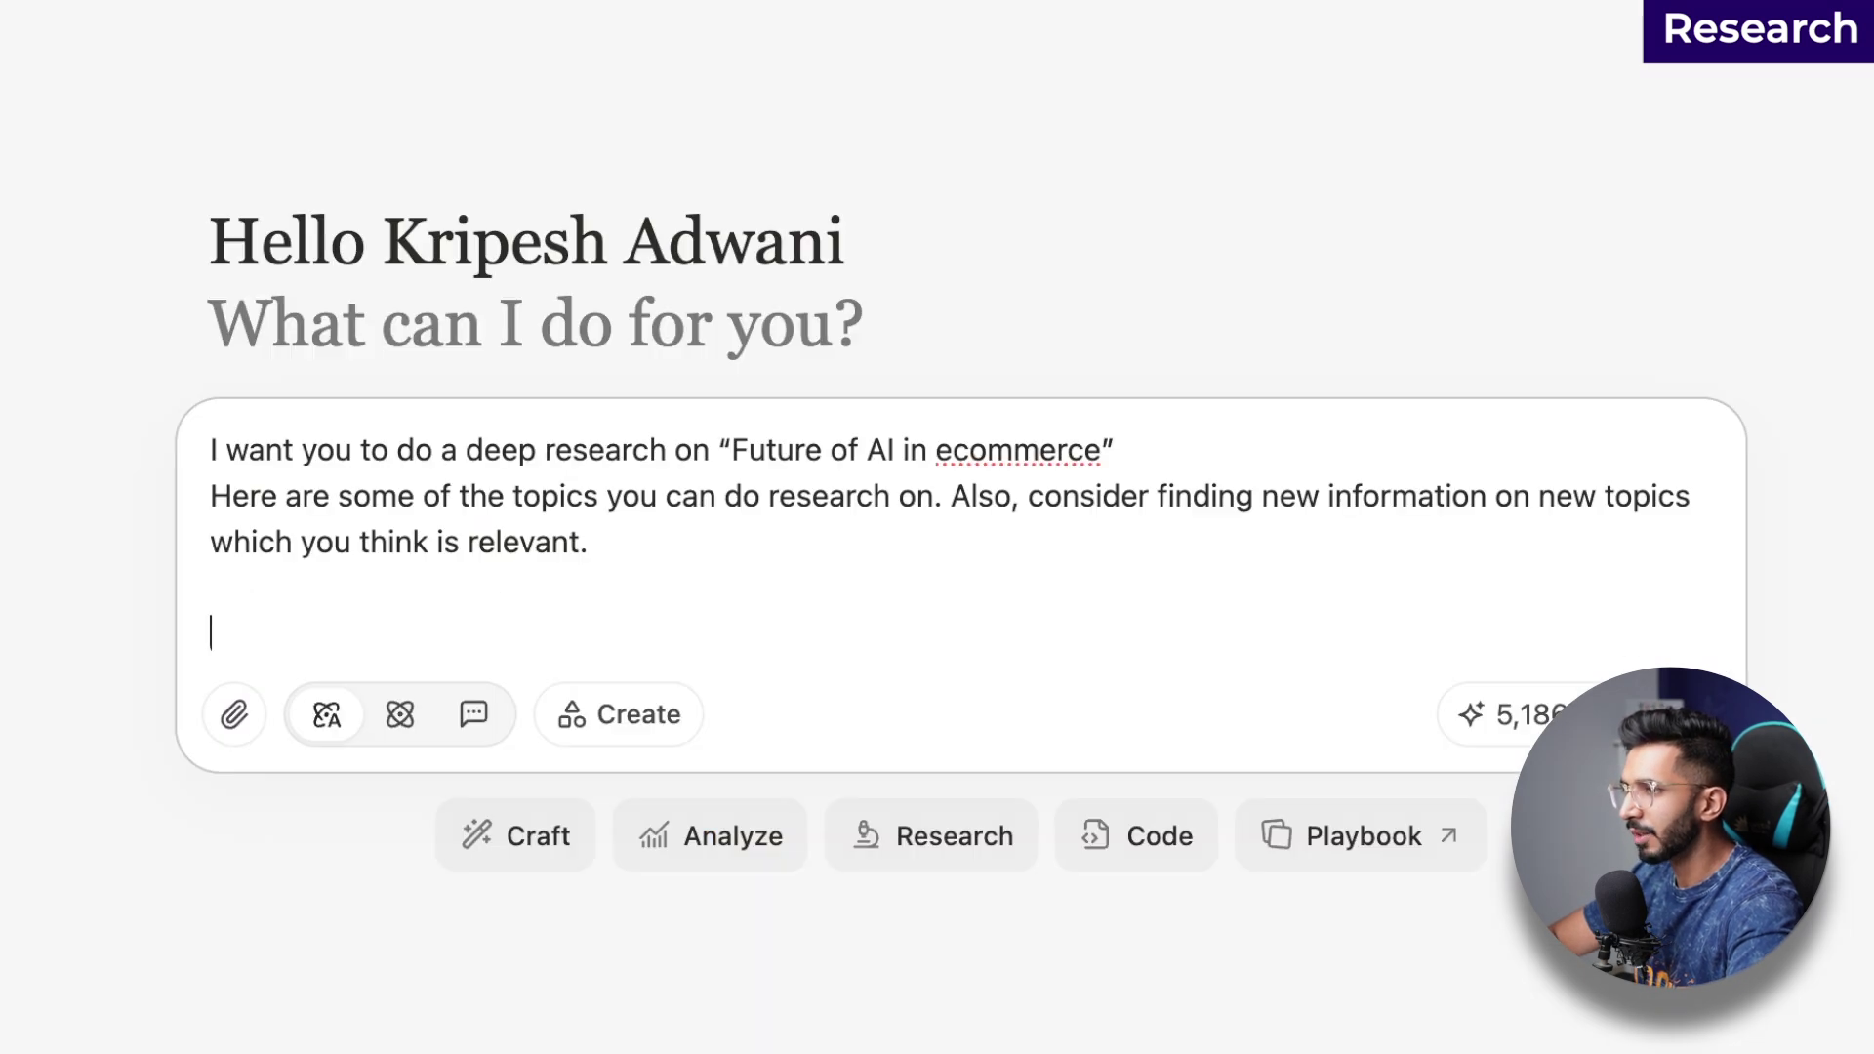
# Step: Add the copied research brief below the prompt, check the pasted topics, and submit the research task
pyautogui.press('super+v')
pyautogui.scroll(15, 439, 634)
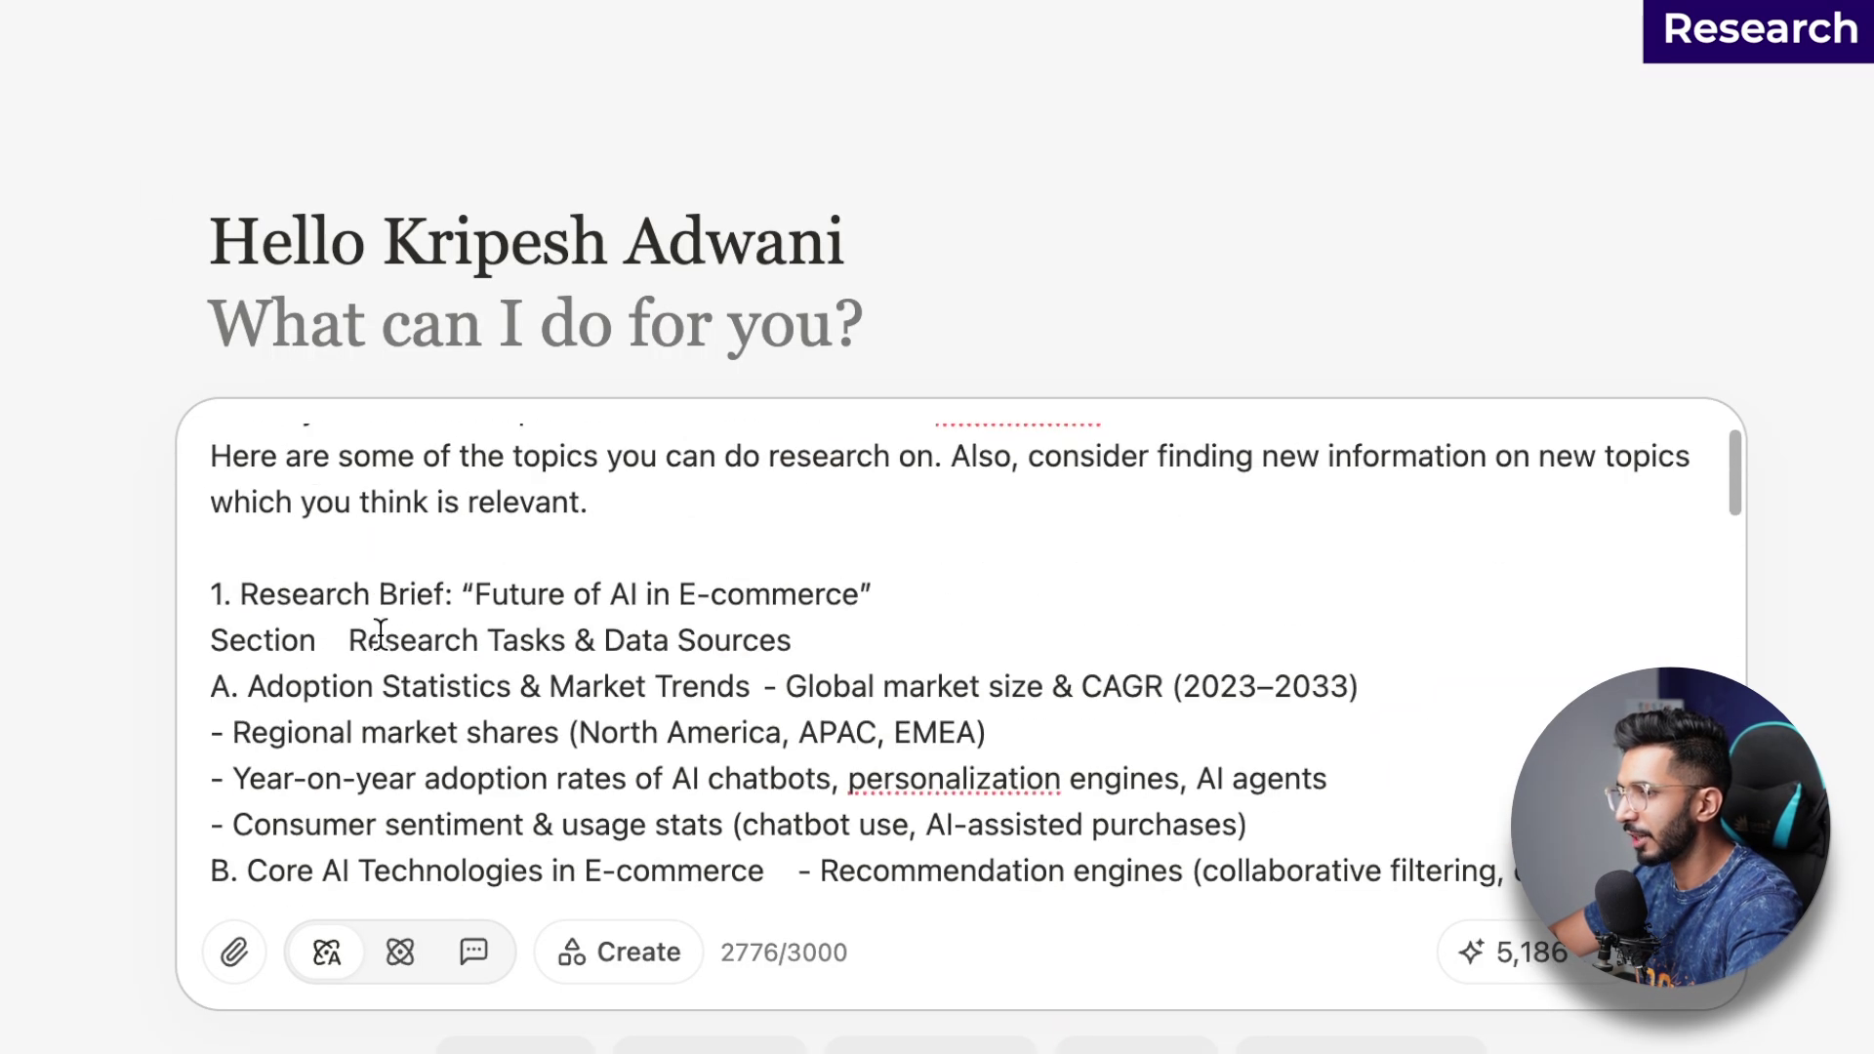
pyautogui.scroll(-7, 379, 635)
pyautogui.scroll(2, 431, 635)
pyautogui.scroll(-2, 440, 485)
pyautogui.scroll(-10, 441, 485)
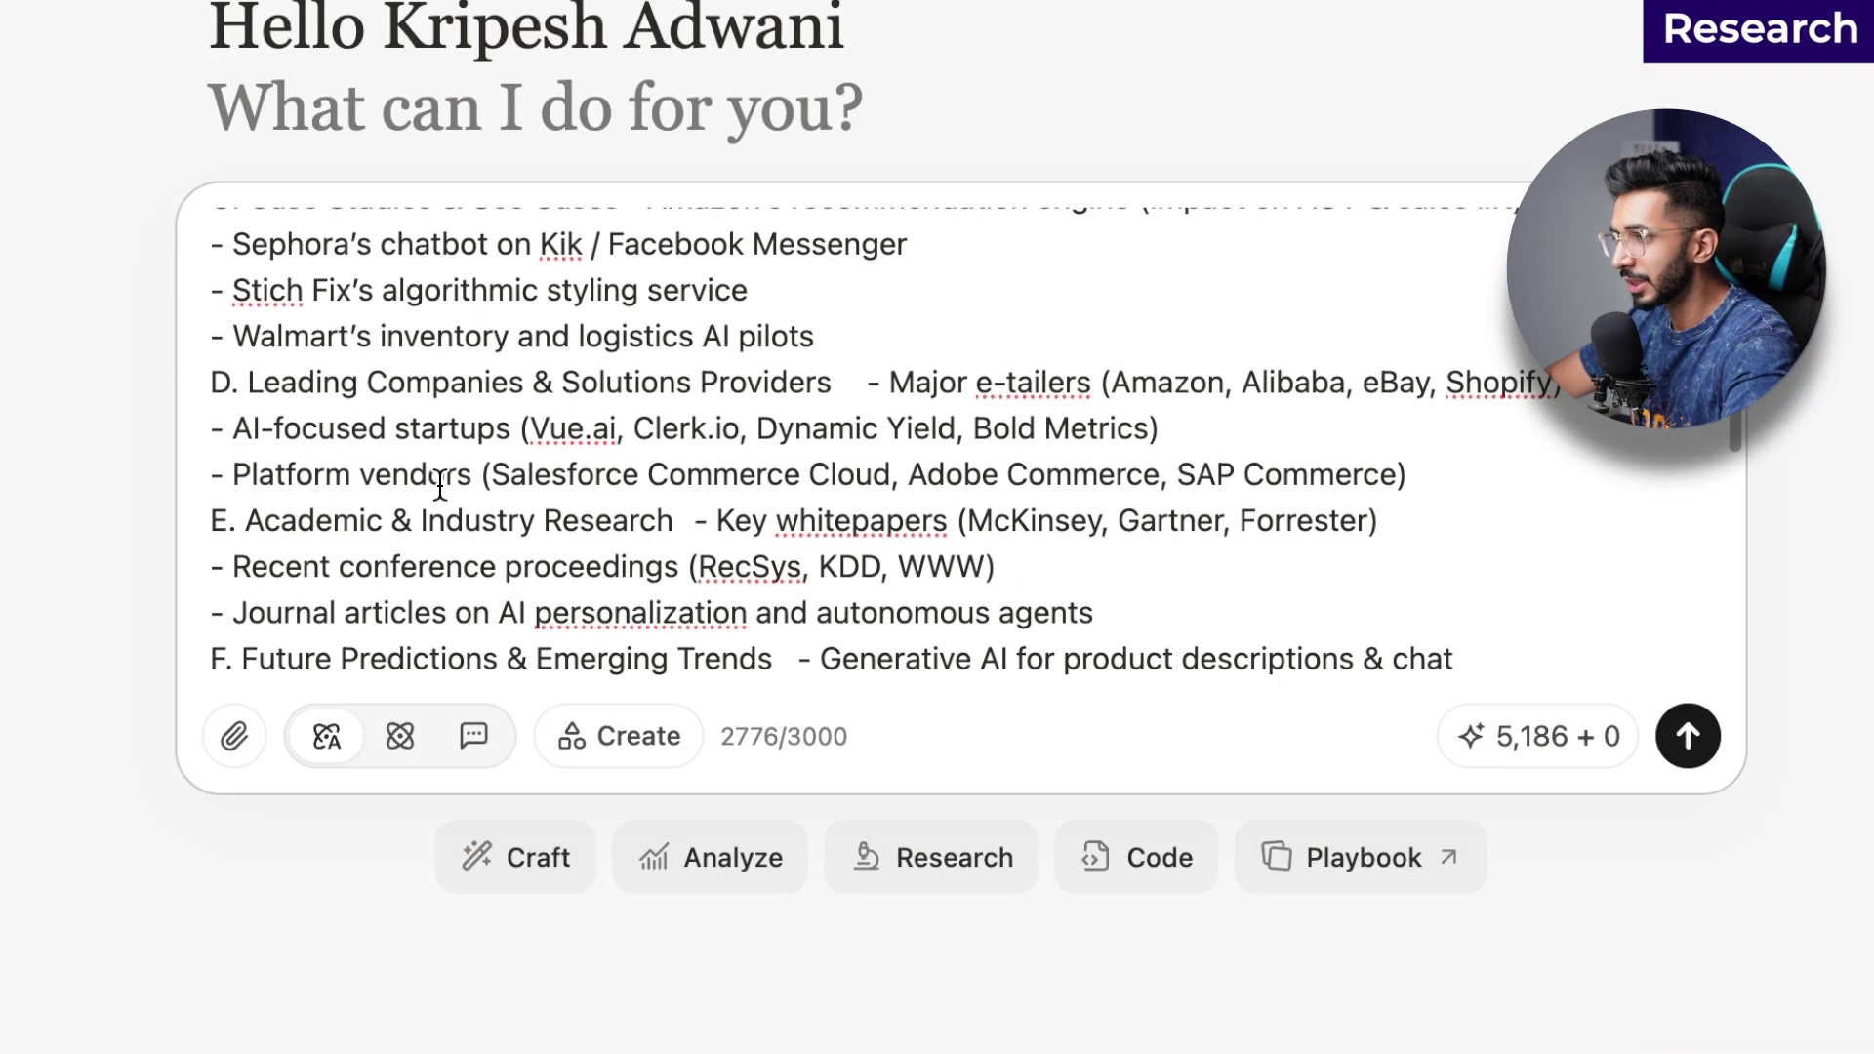
pyautogui.scroll(-12, 511, 356)
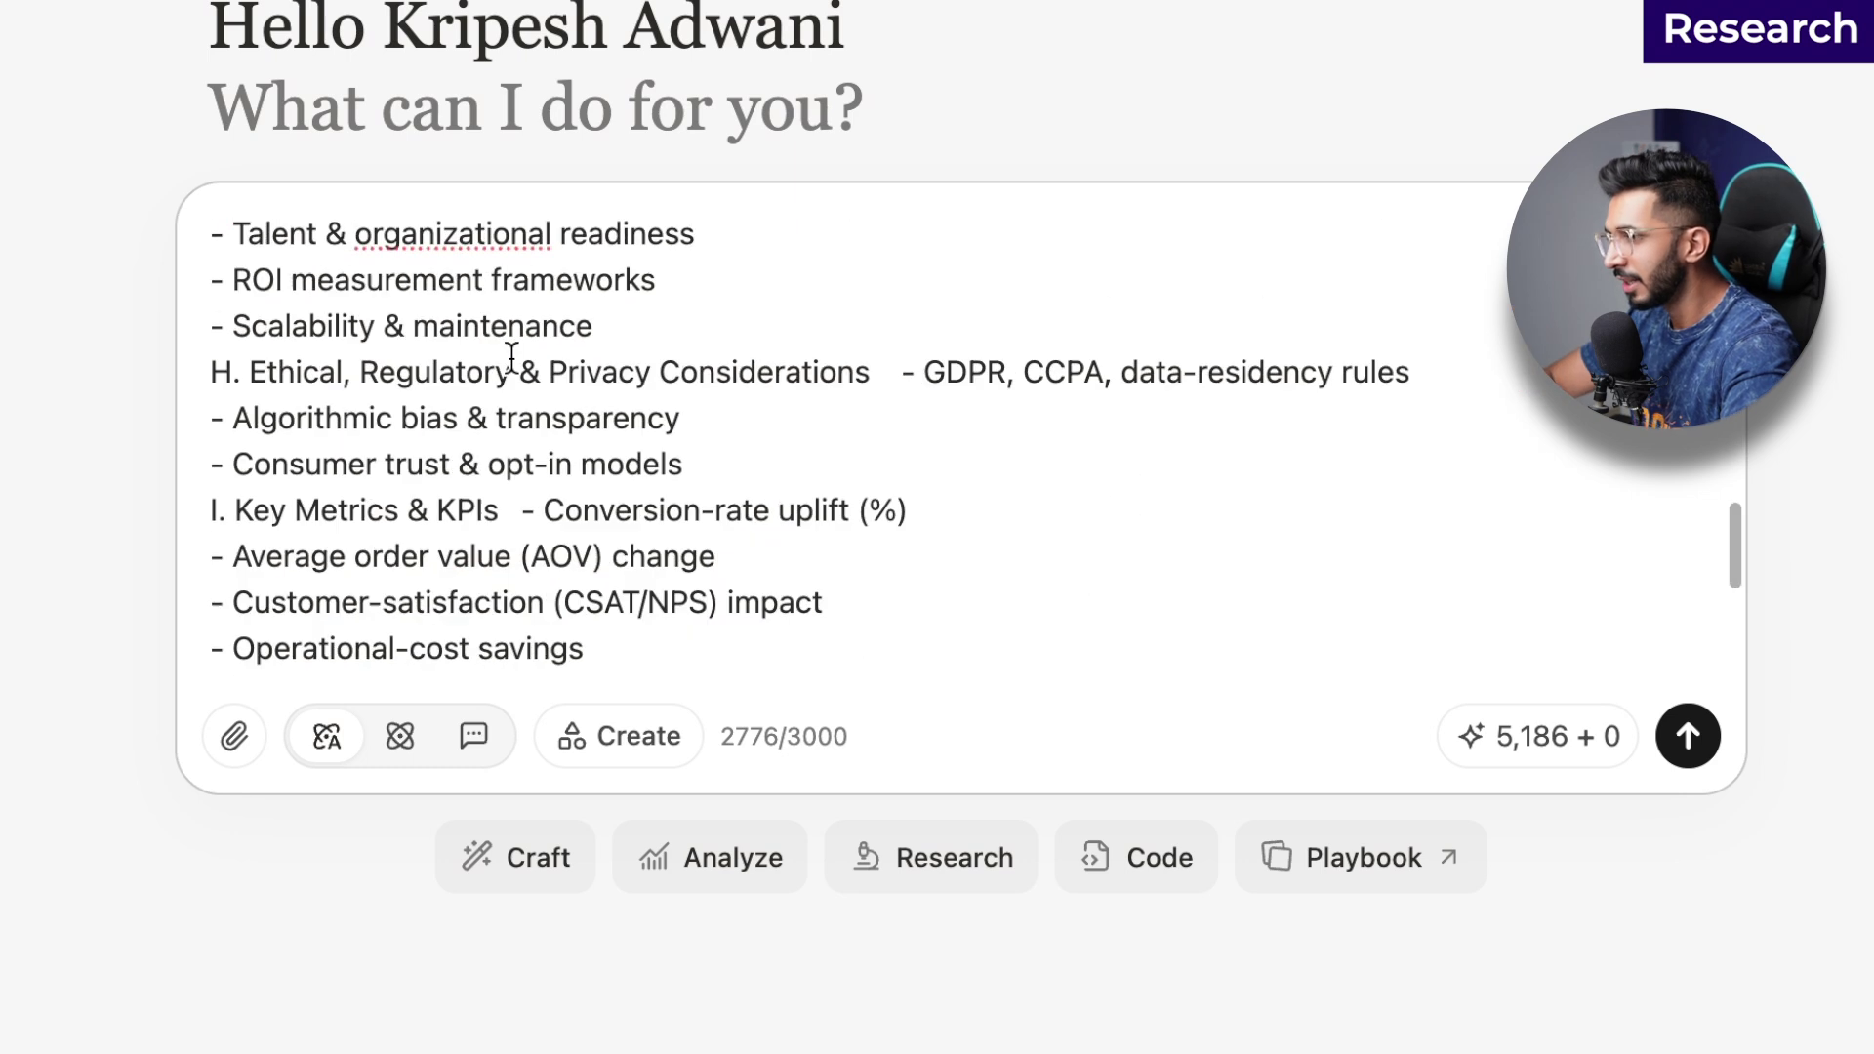
pyautogui.click(1688, 736)
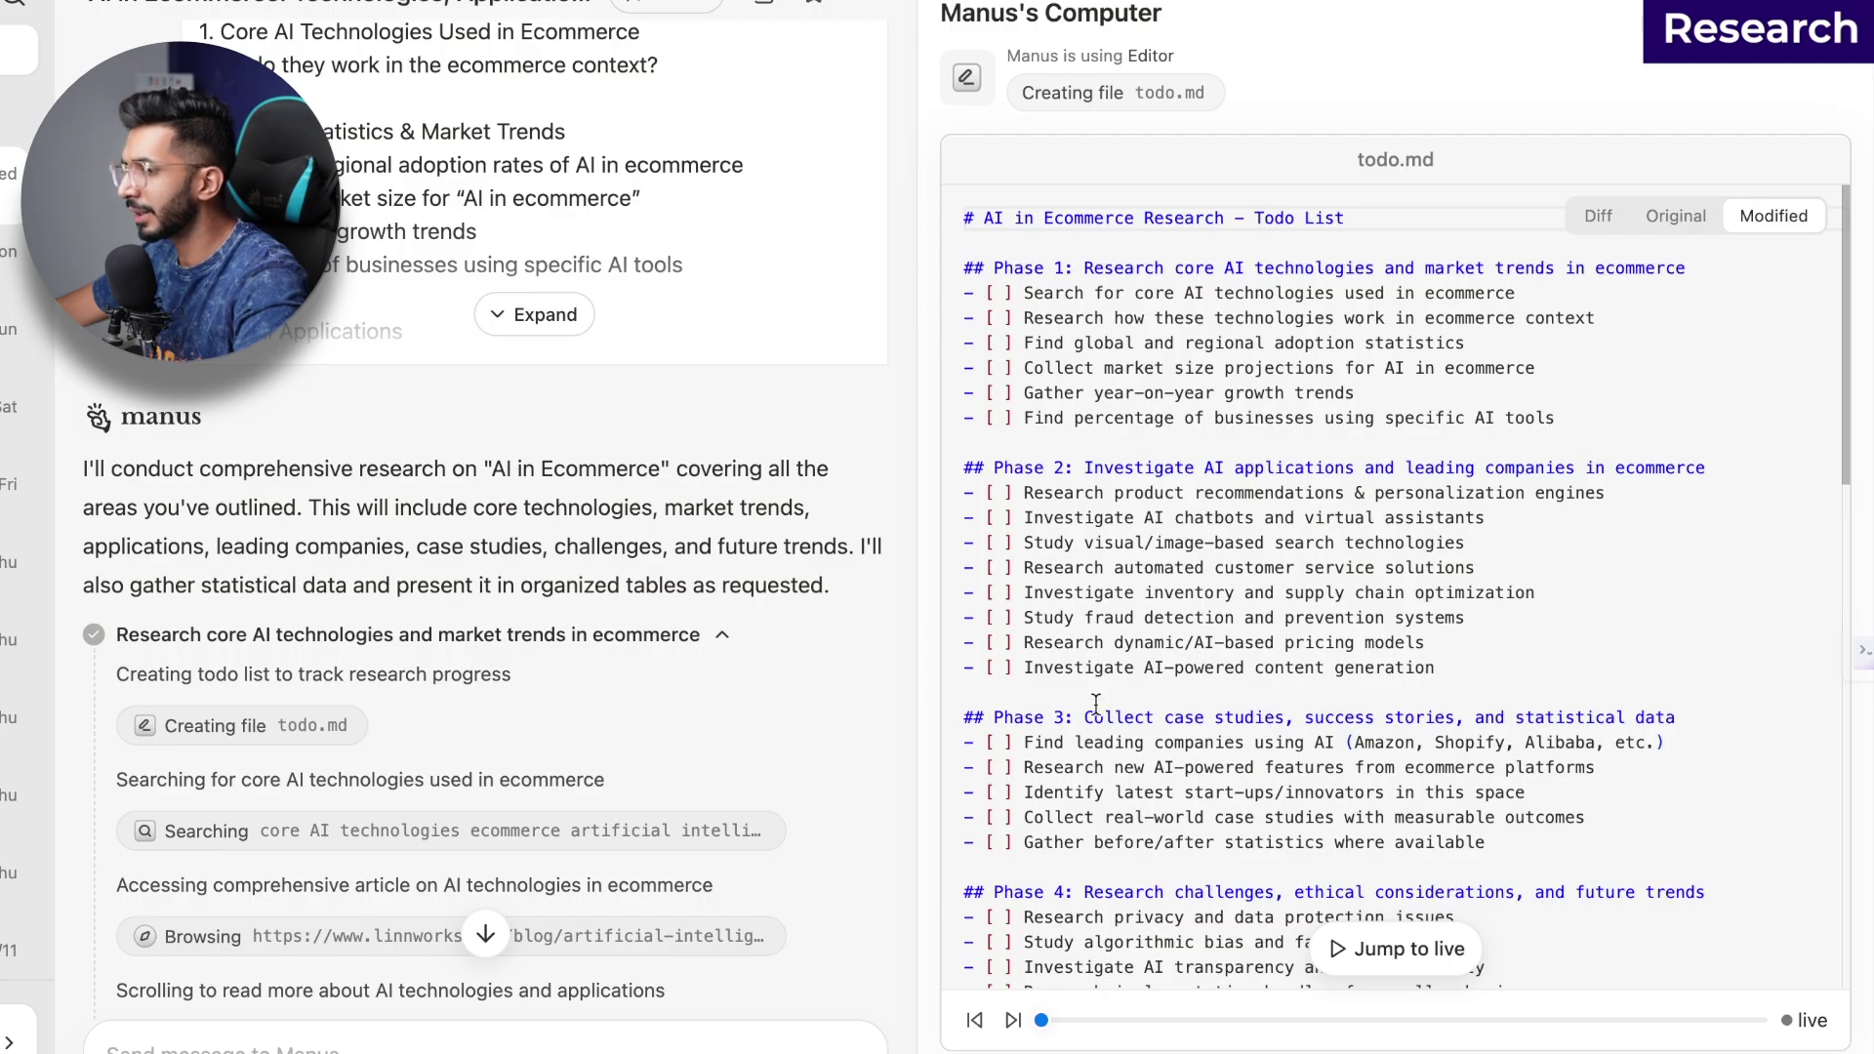
# Step: Examine the todo.md research phases and move the Manus's Computer replay through to the live end
pyautogui.scroll(-5, 977, 498)
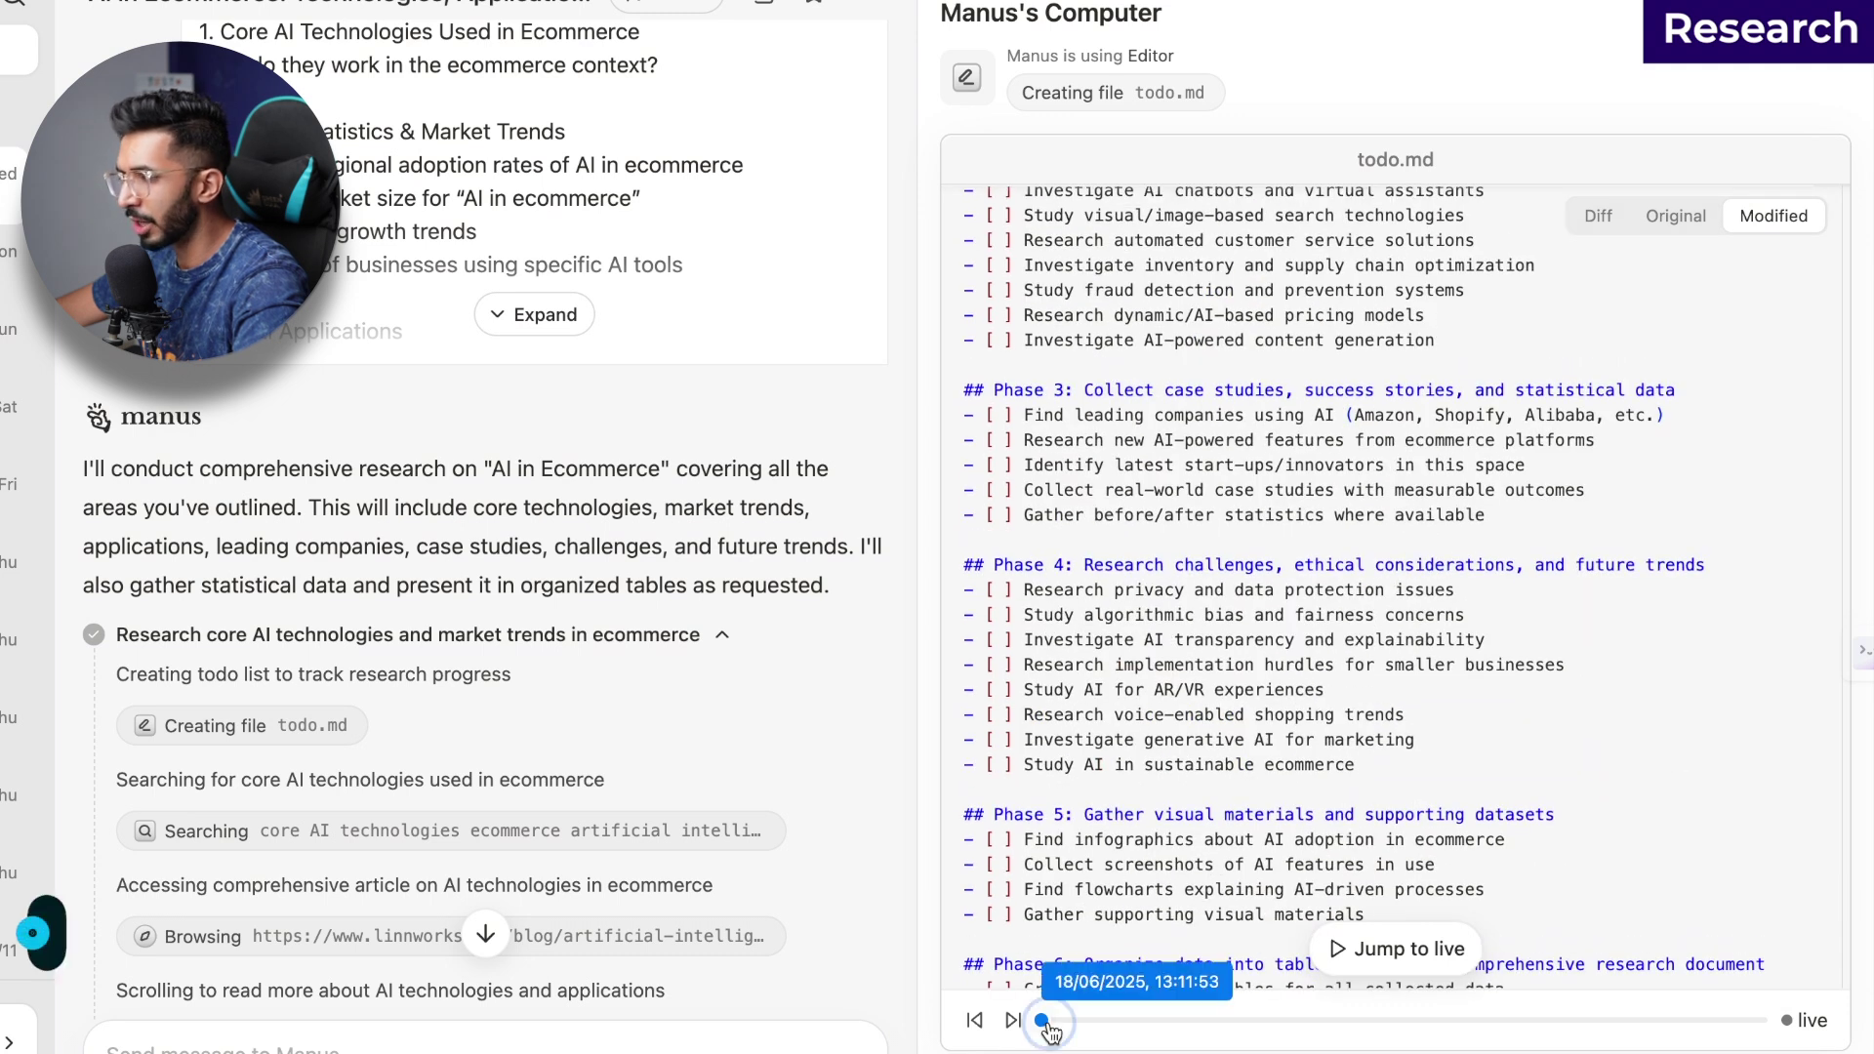
pyautogui.click(1135, 1020)
pyautogui.moveTo(1135, 1020); pyautogui.dragTo(1823, 1020)
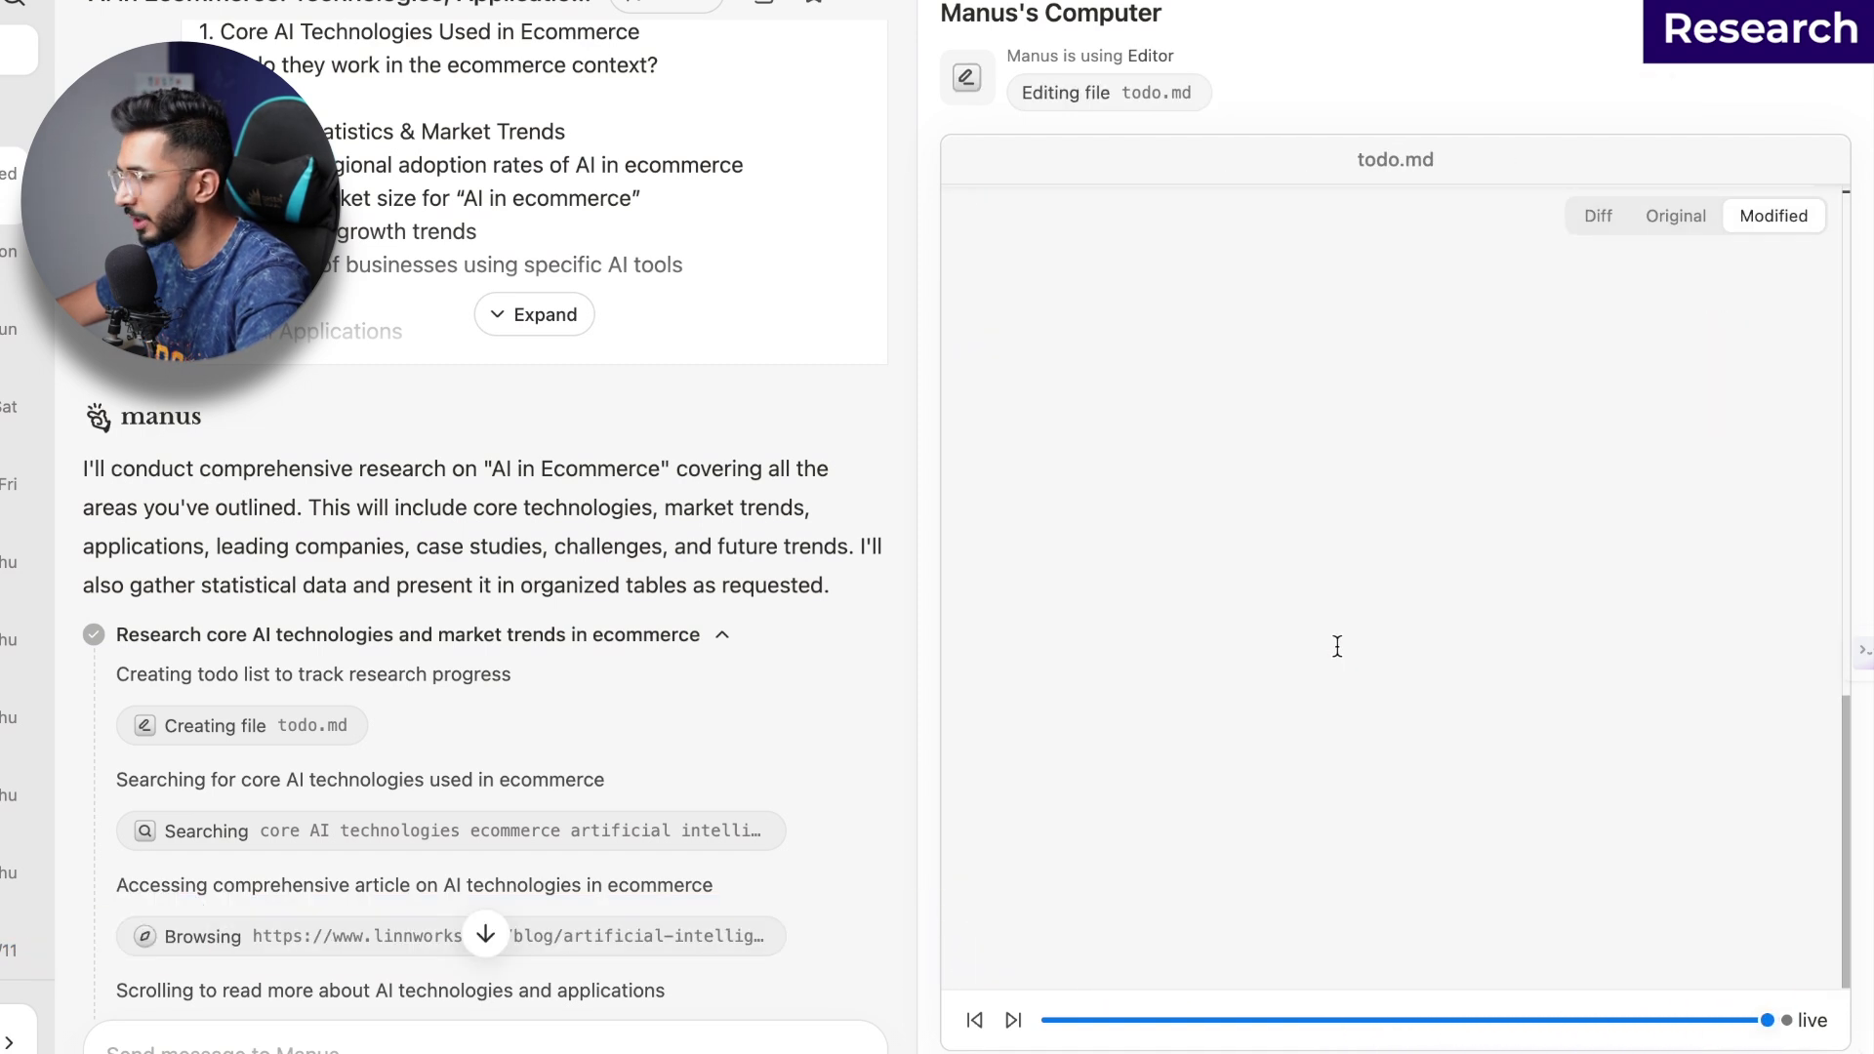
# Step: List the task's document files and open the report "AI in Ecommerce: Comprehensive Research Report 2025" to read through it
pyautogui.scroll(-15, 606, 846)
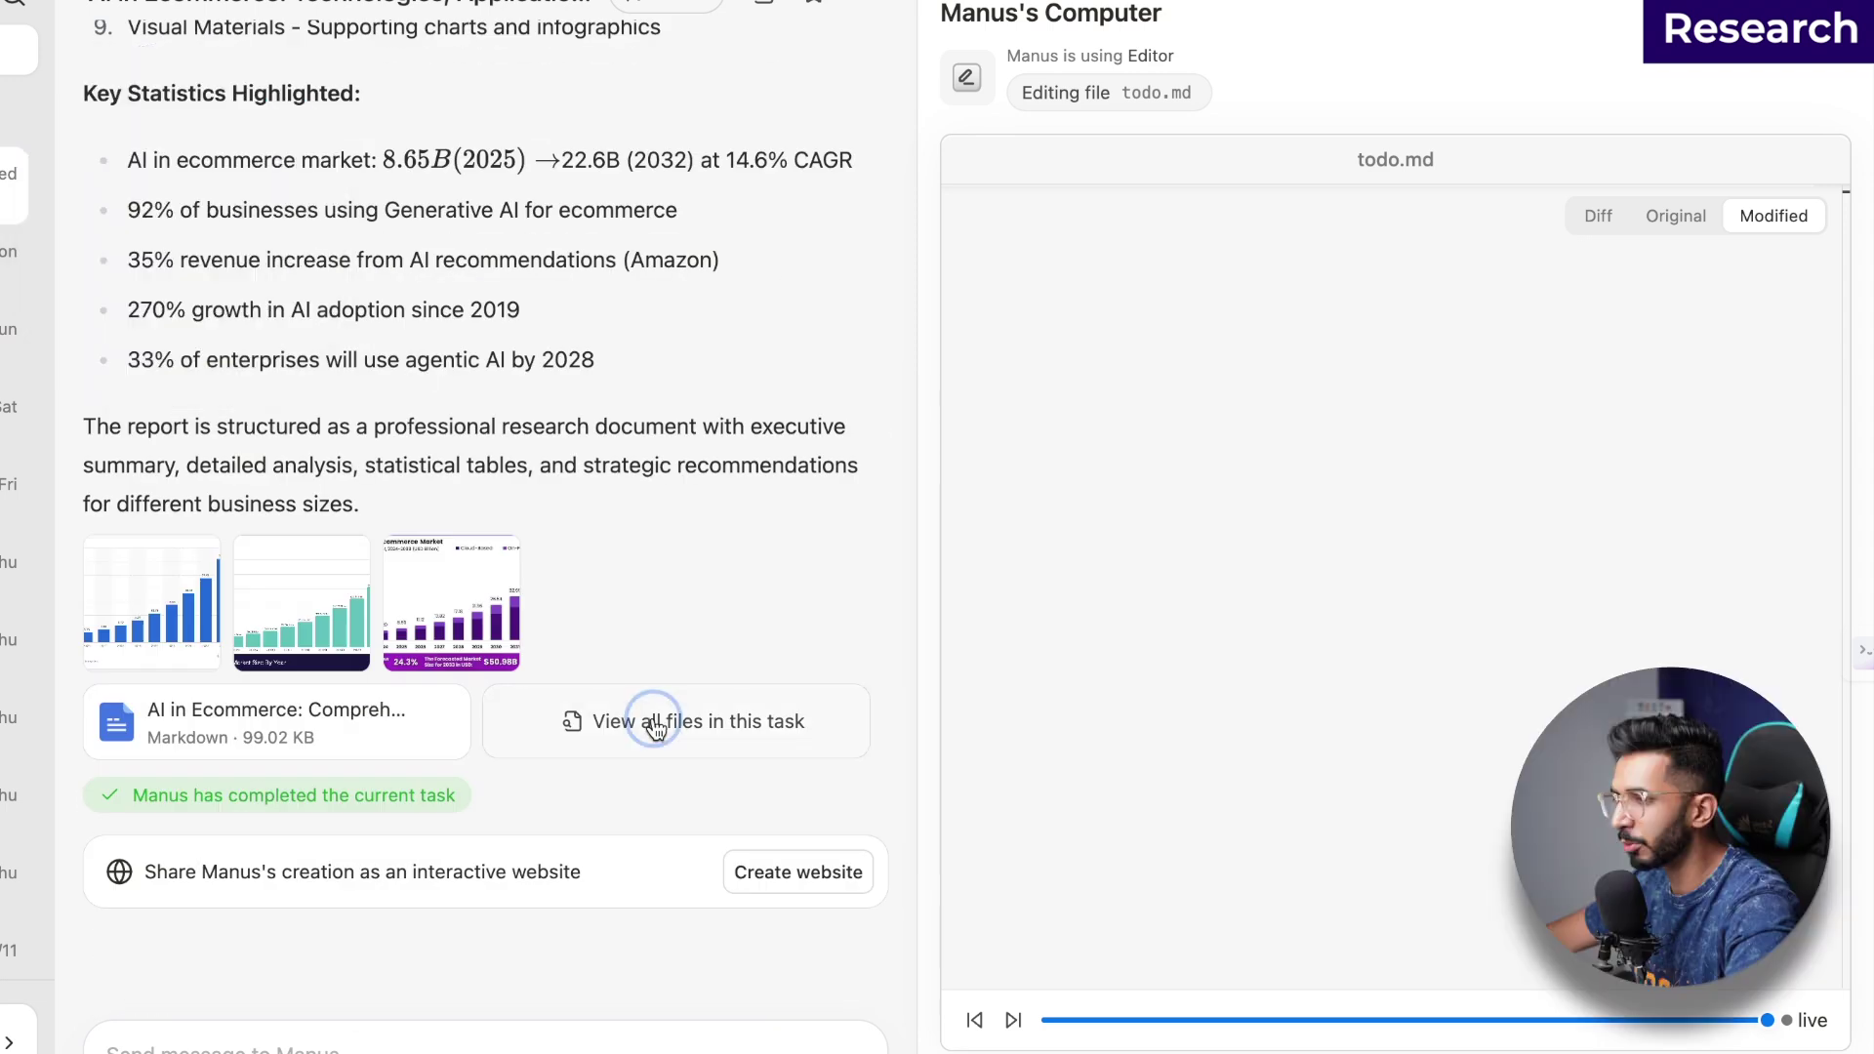
pyautogui.click(627, 720)
pyautogui.click(678, 156)
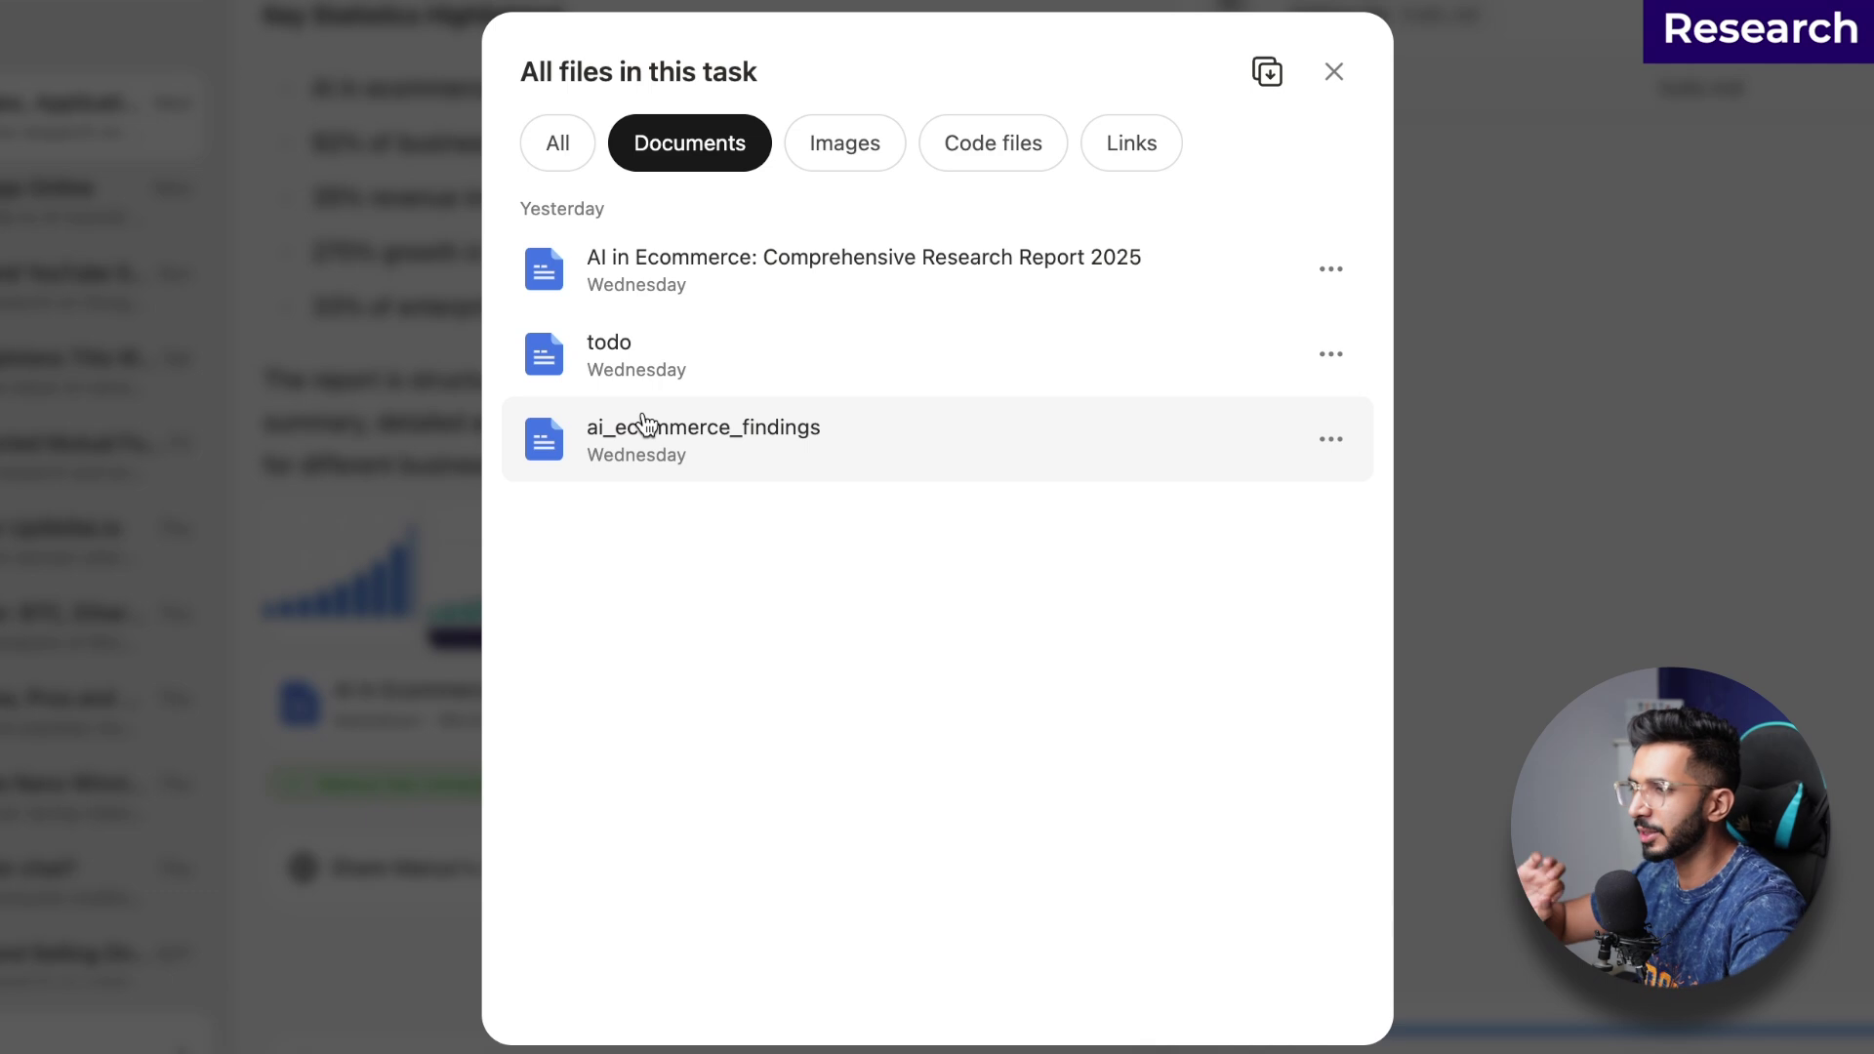
pyautogui.click(712, 295)
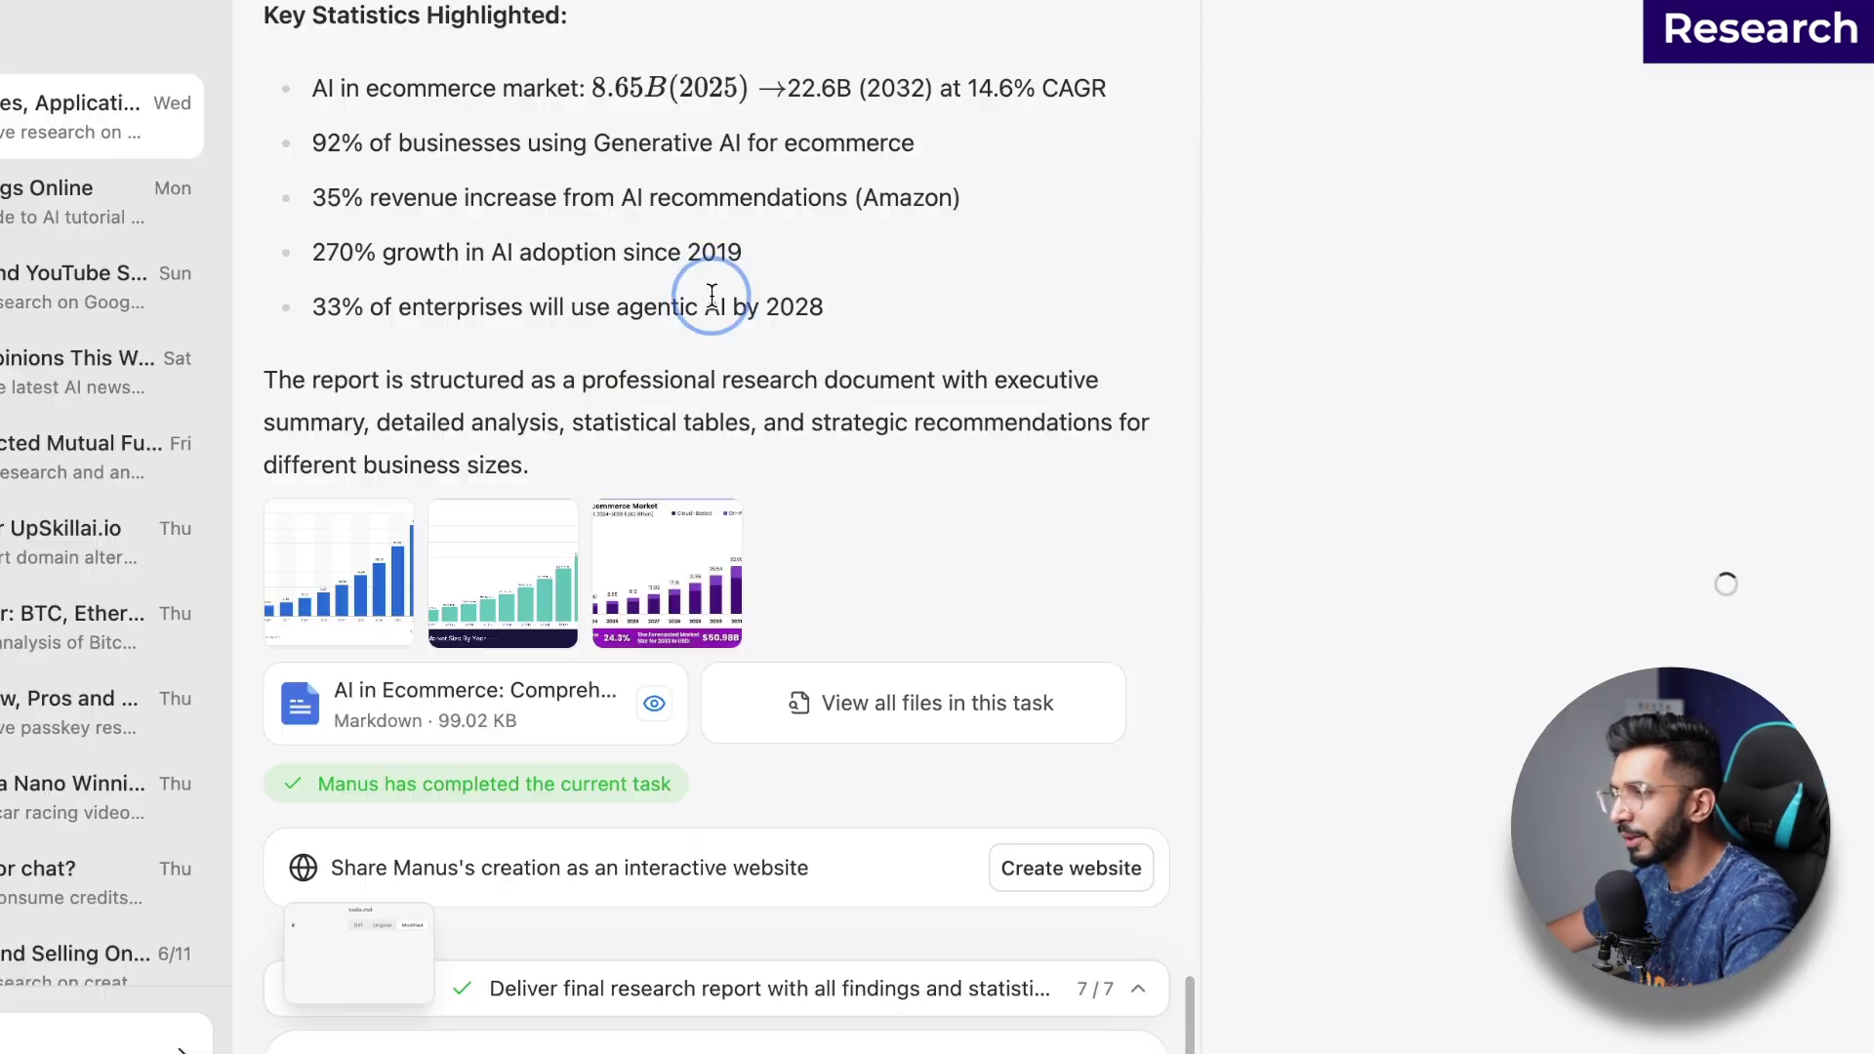
pyautogui.scroll(-20, 1183, 535)
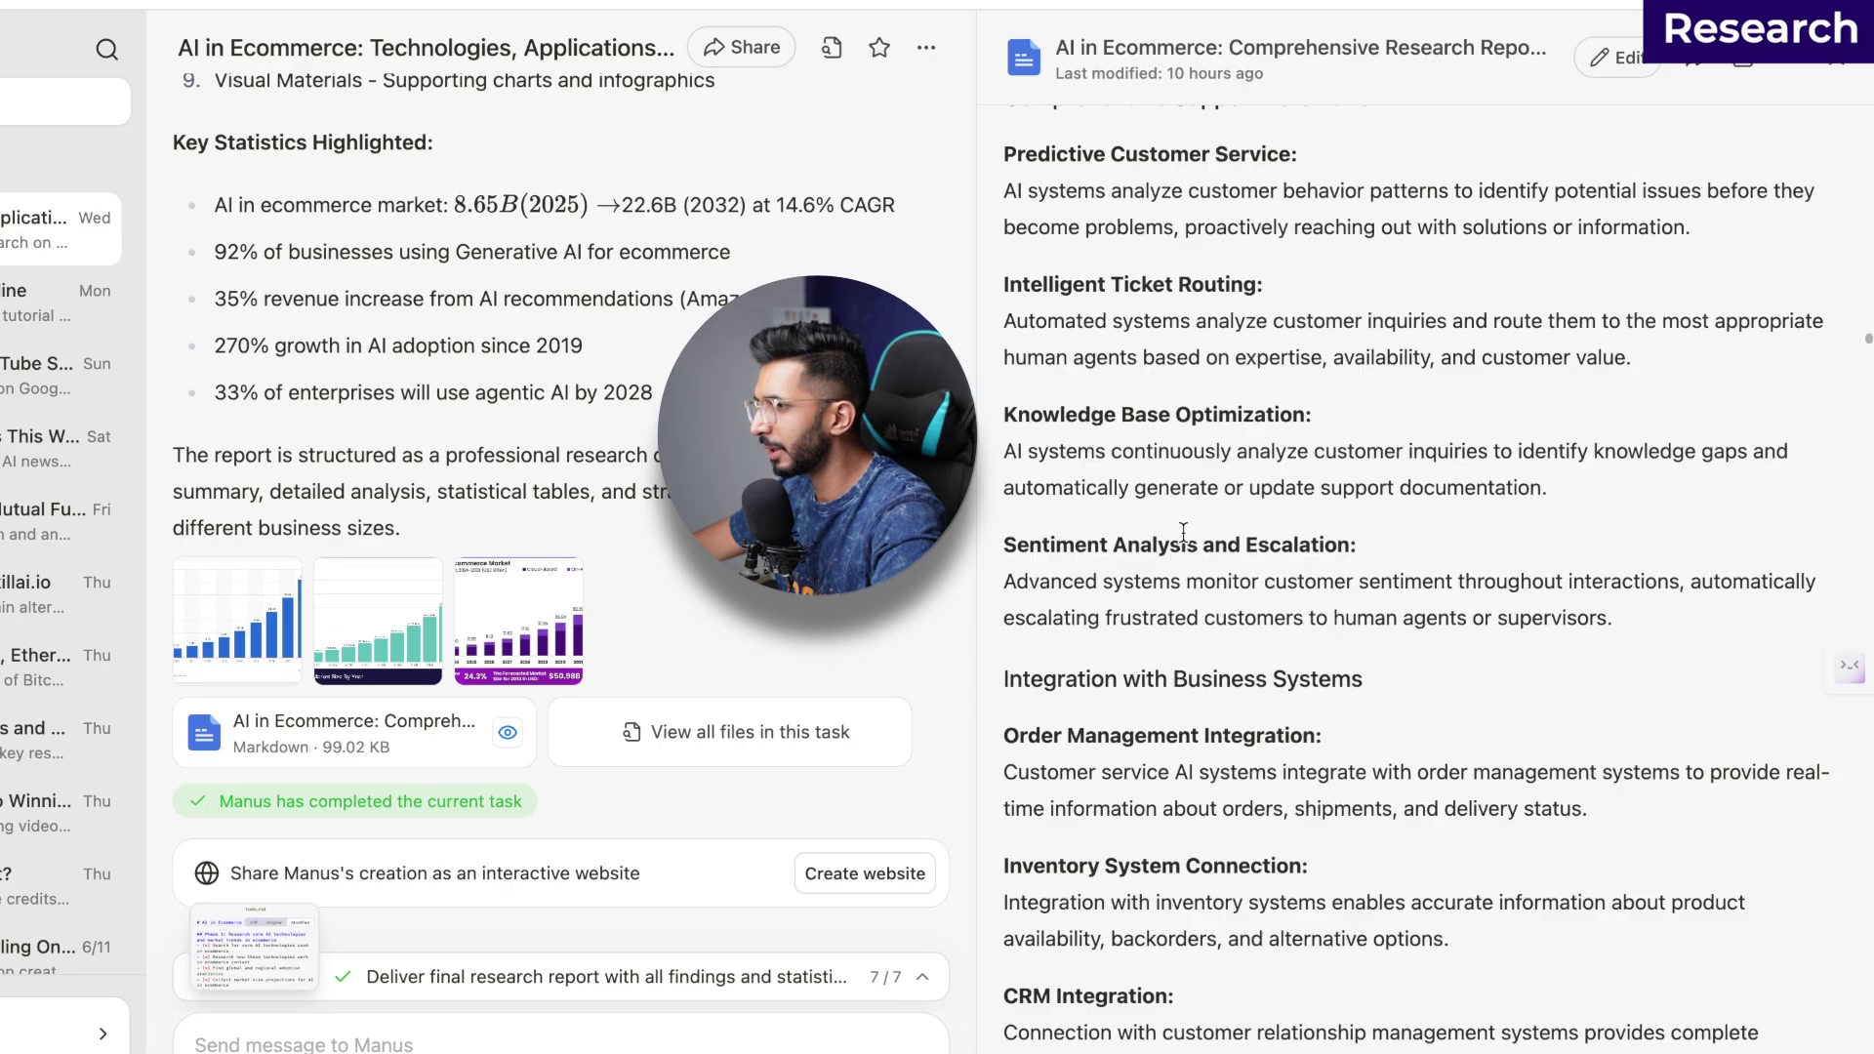
pyautogui.scroll(-10, 1182, 524)
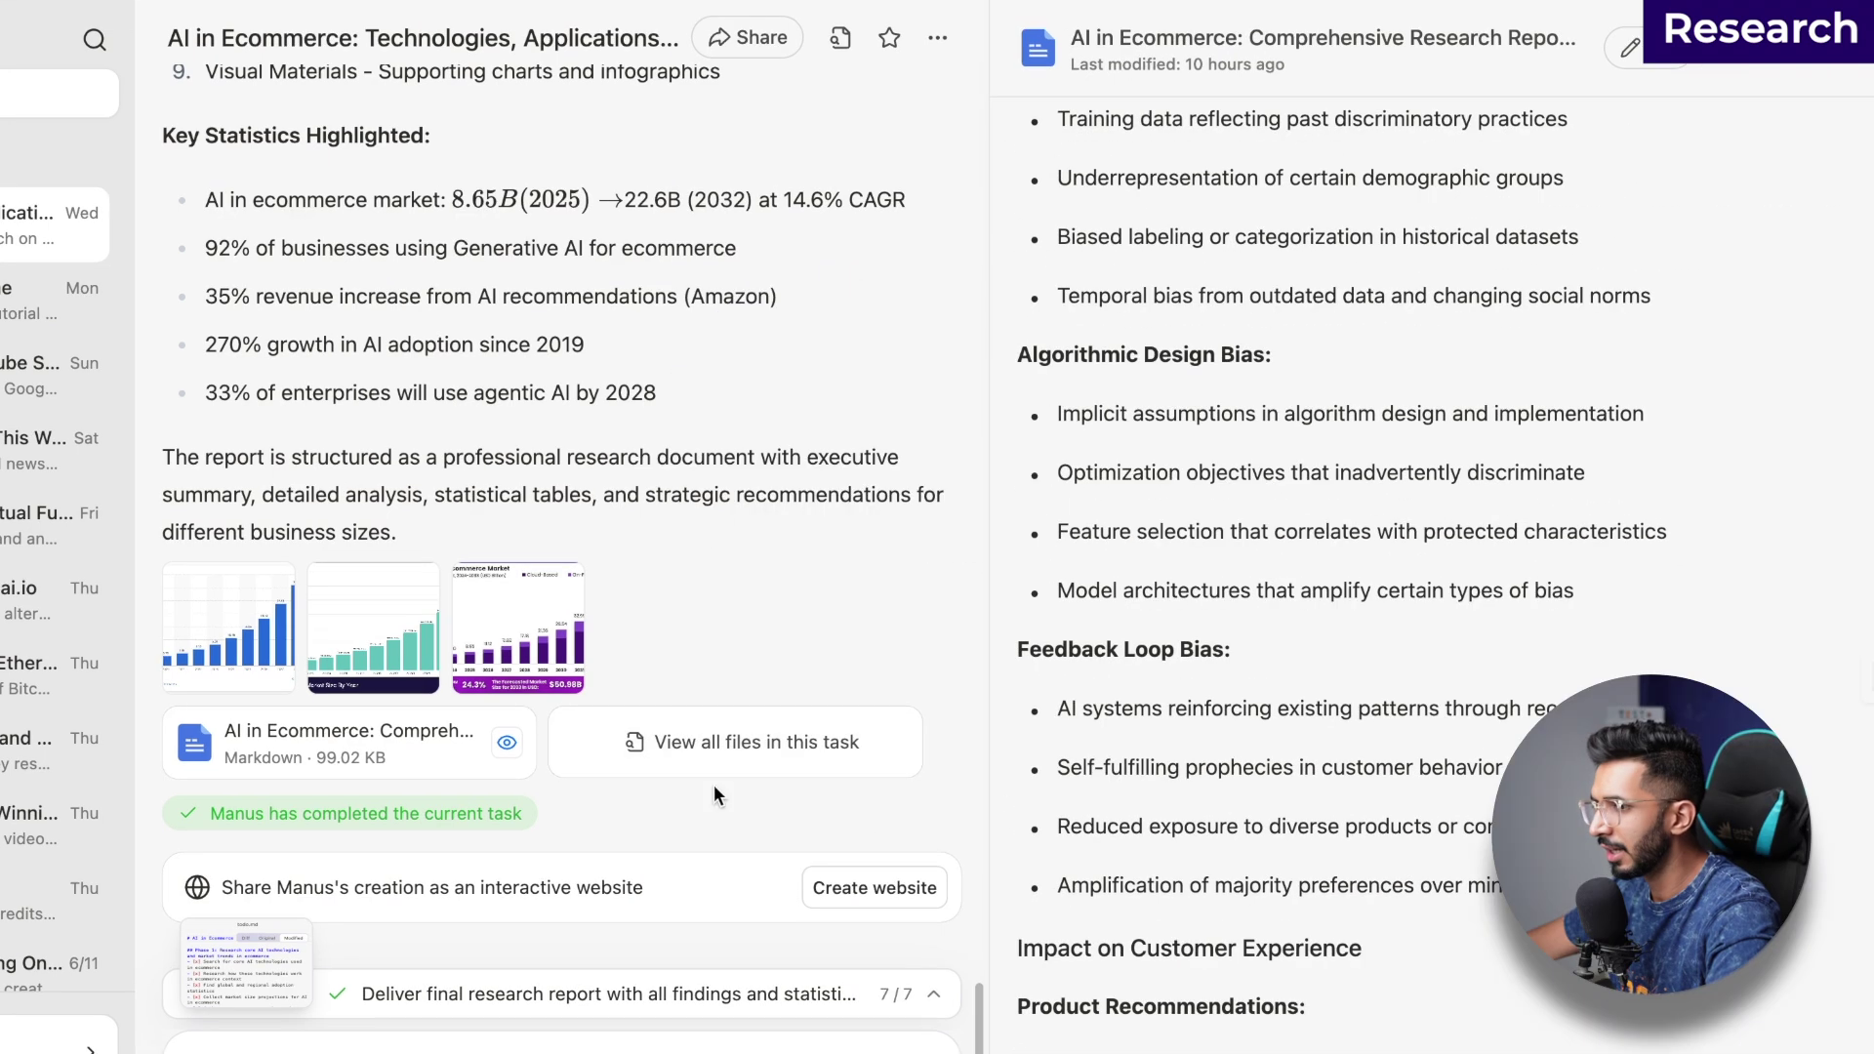
# Step: Open the ai_ecommerce_findings document from the task's files, look through it, and download it in Markdown format
pyautogui.click(727, 734)
pyautogui.click(610, 501)
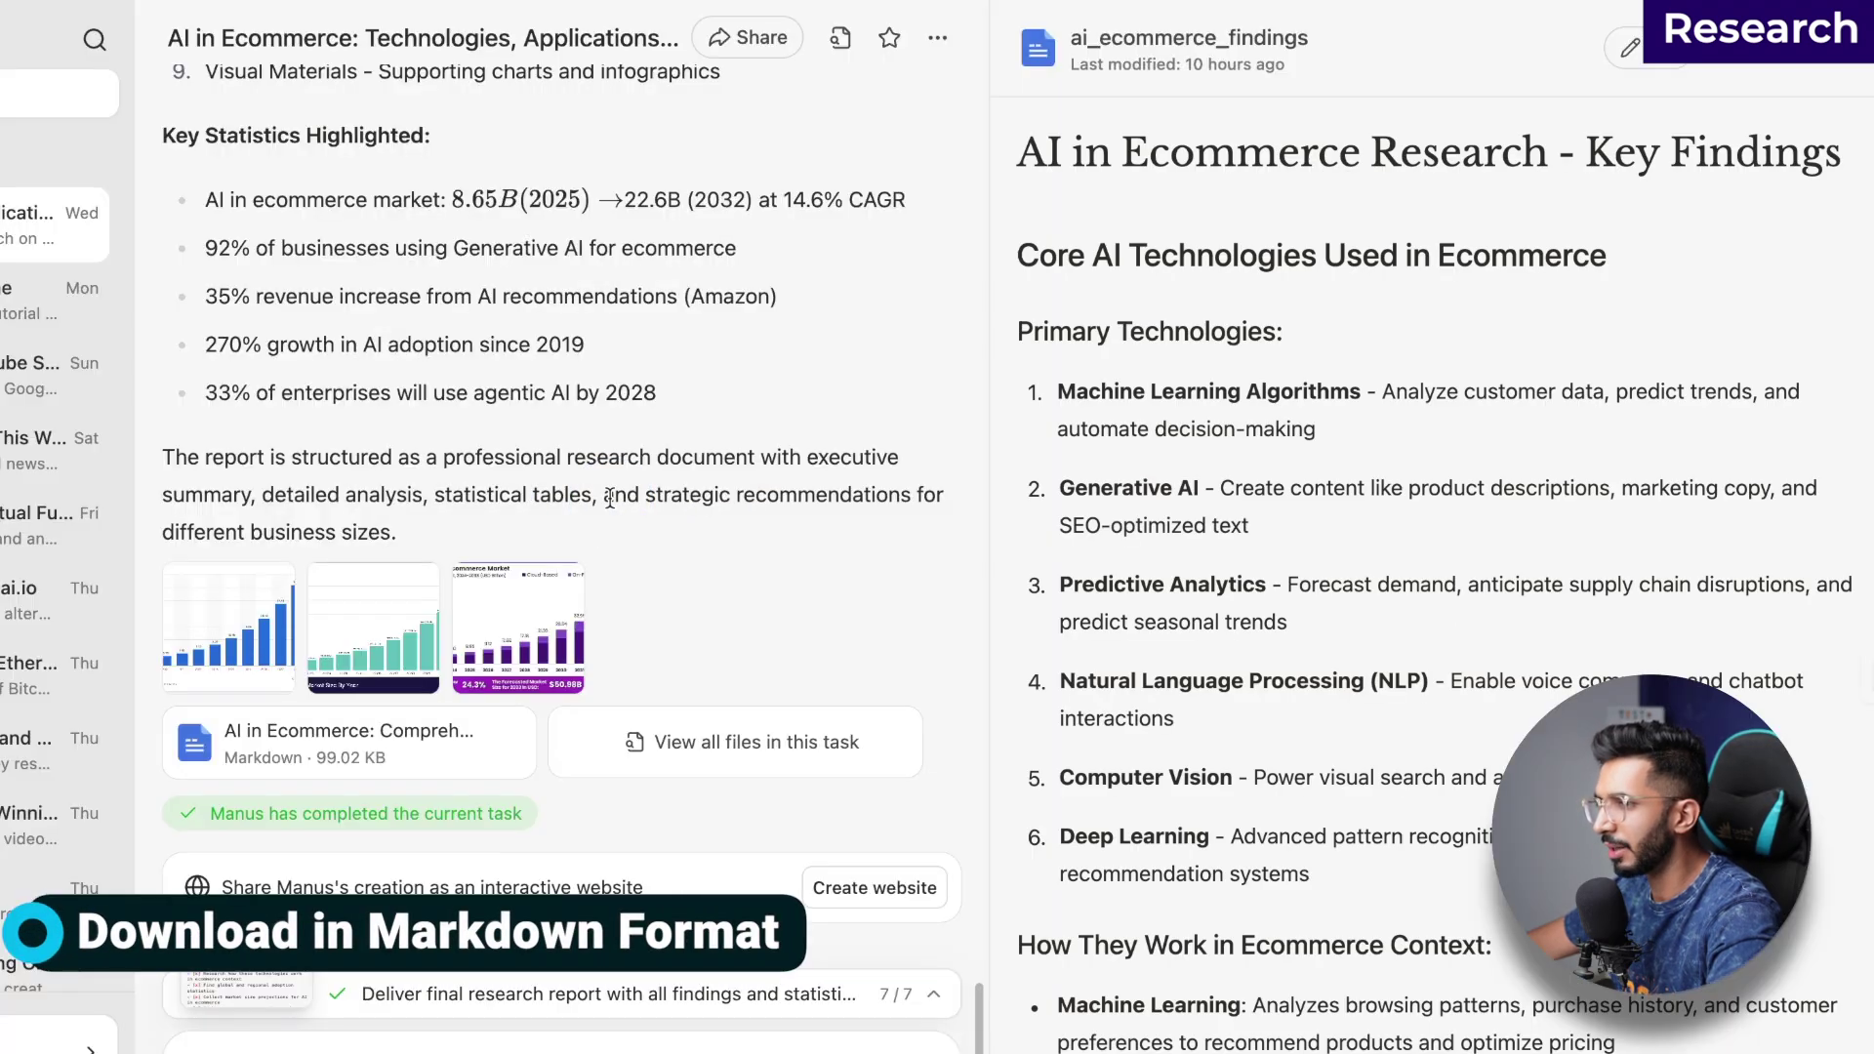
pyautogui.scroll(-20, 1425, 256)
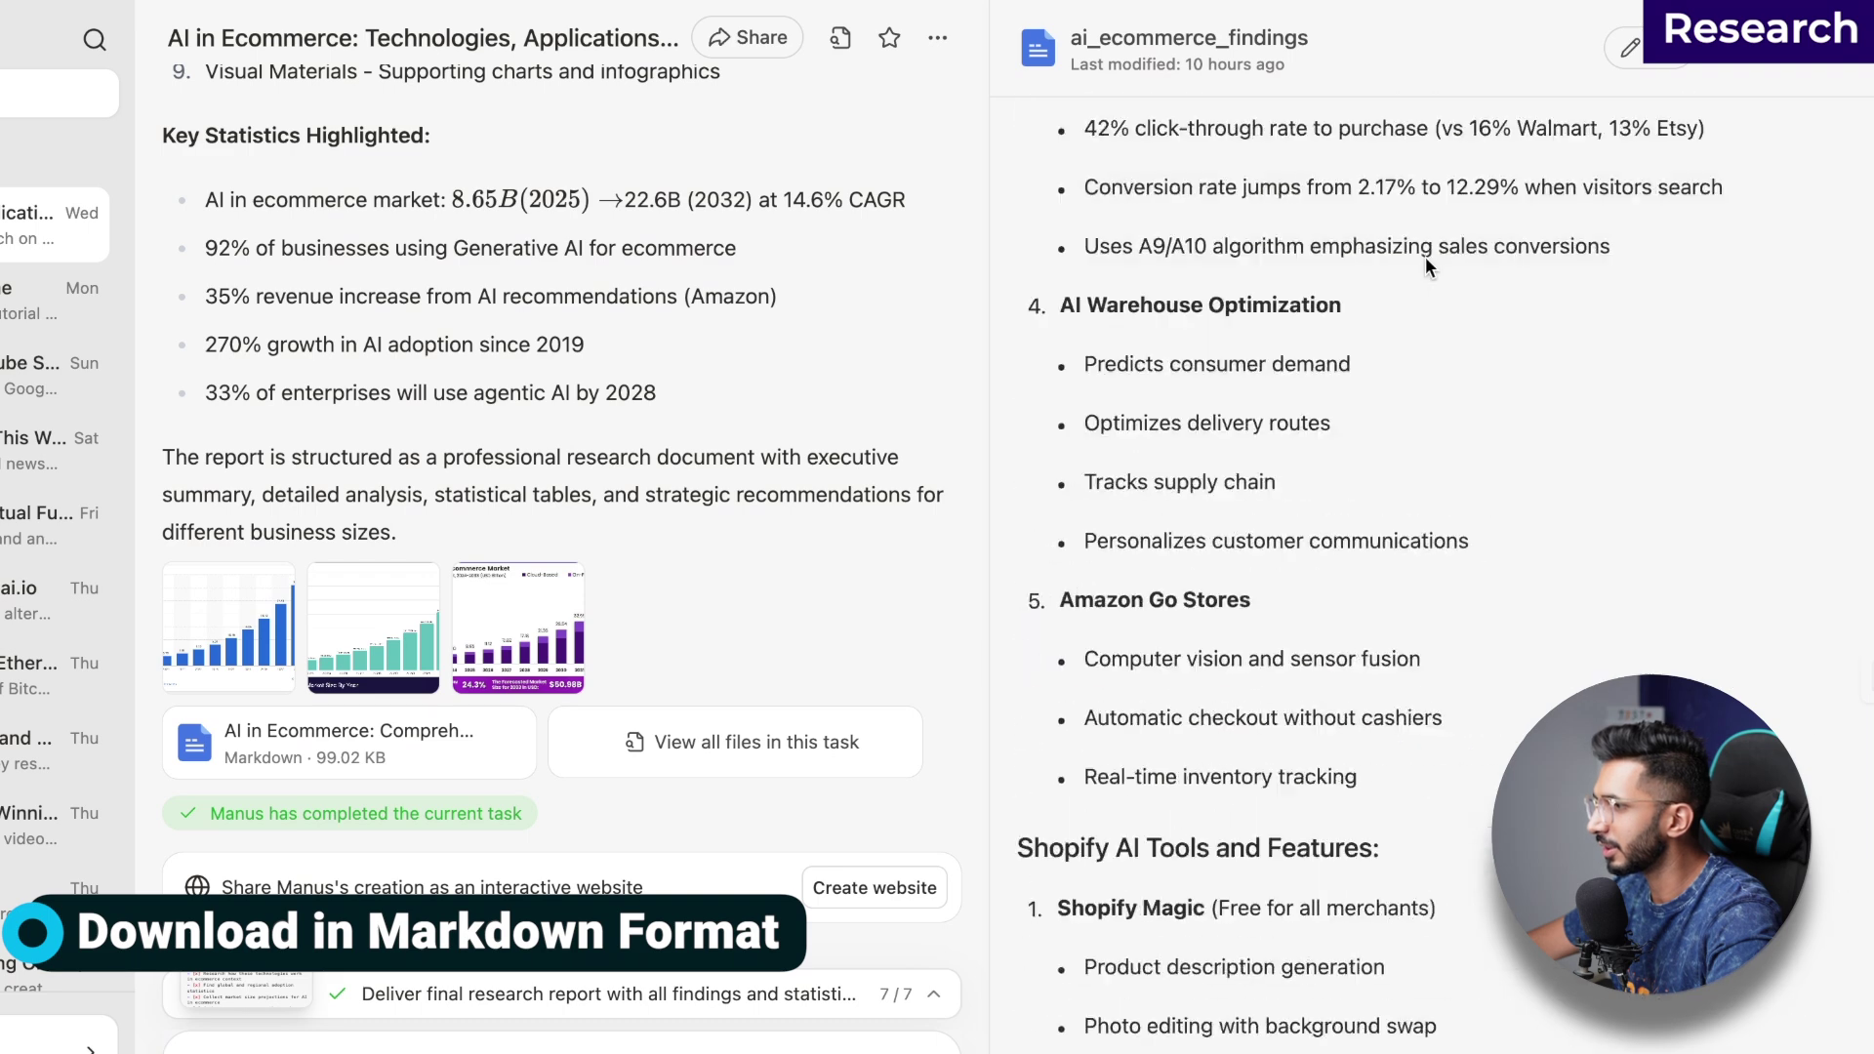
pyautogui.scroll(20, 1416, 344)
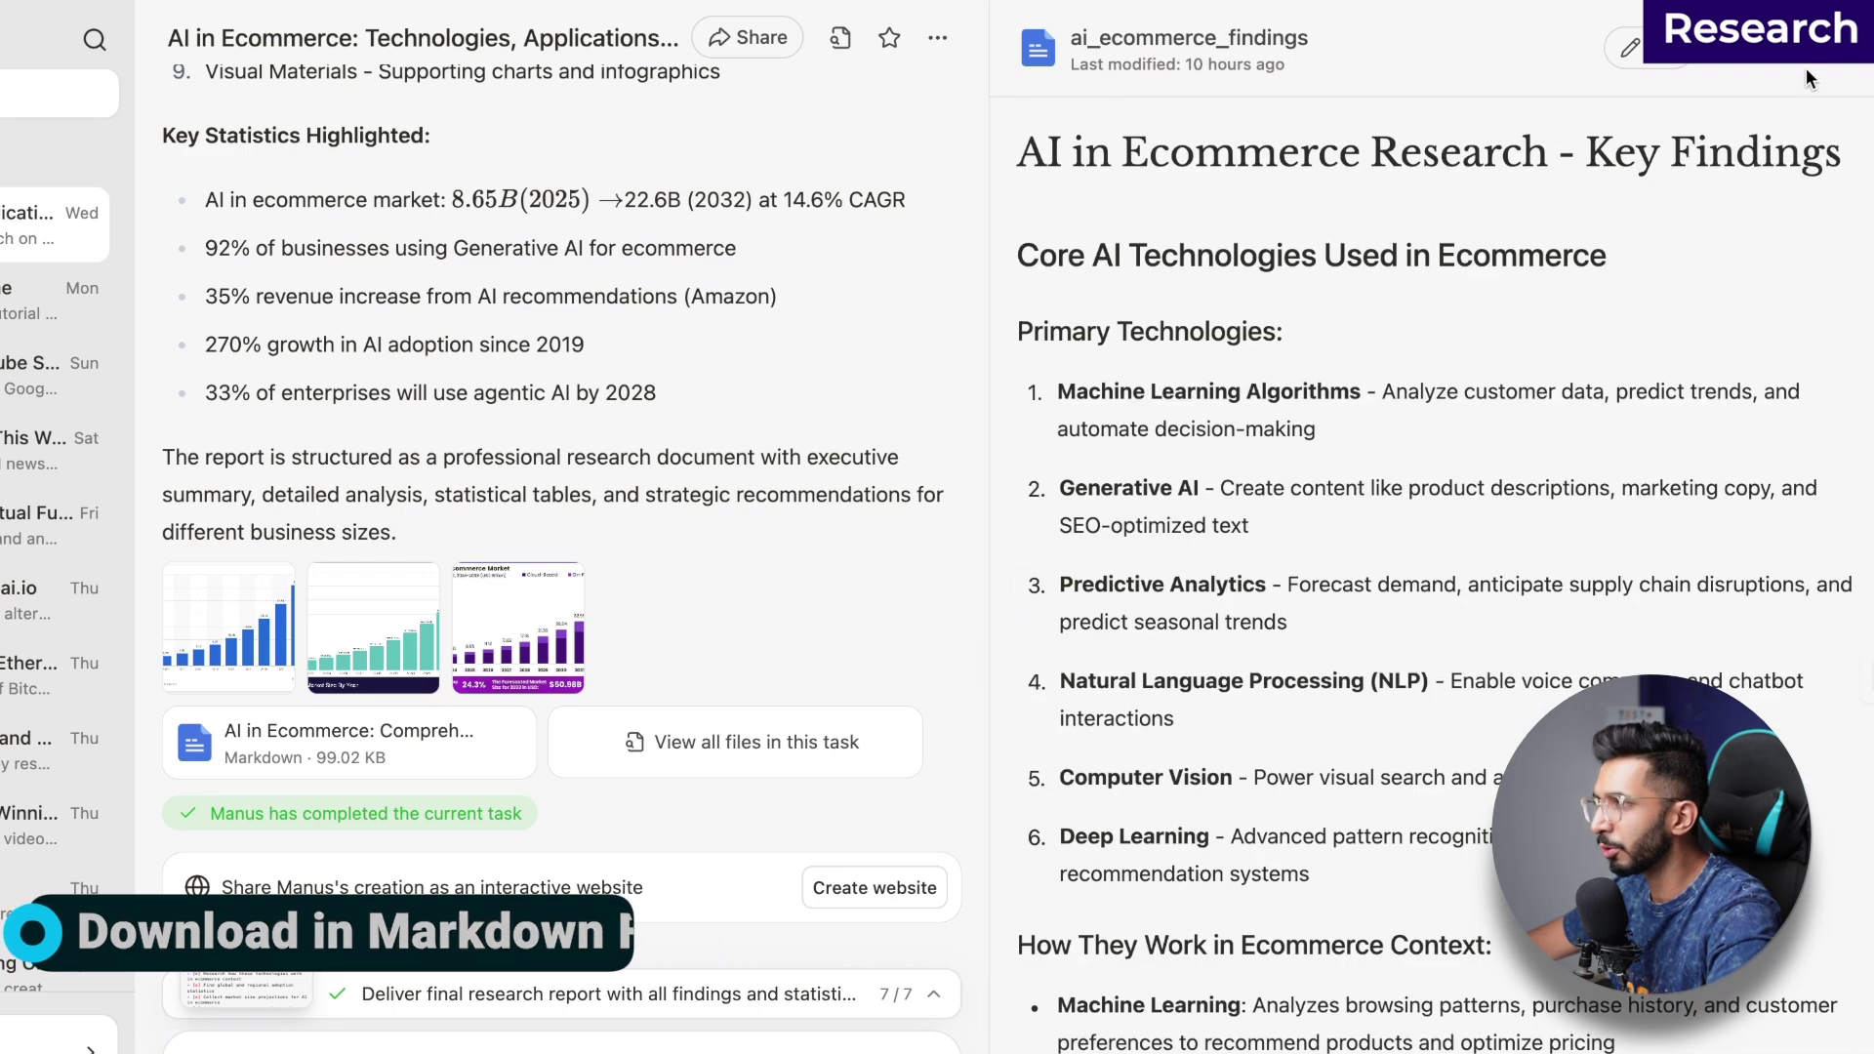
pyautogui.click(1781, 50)
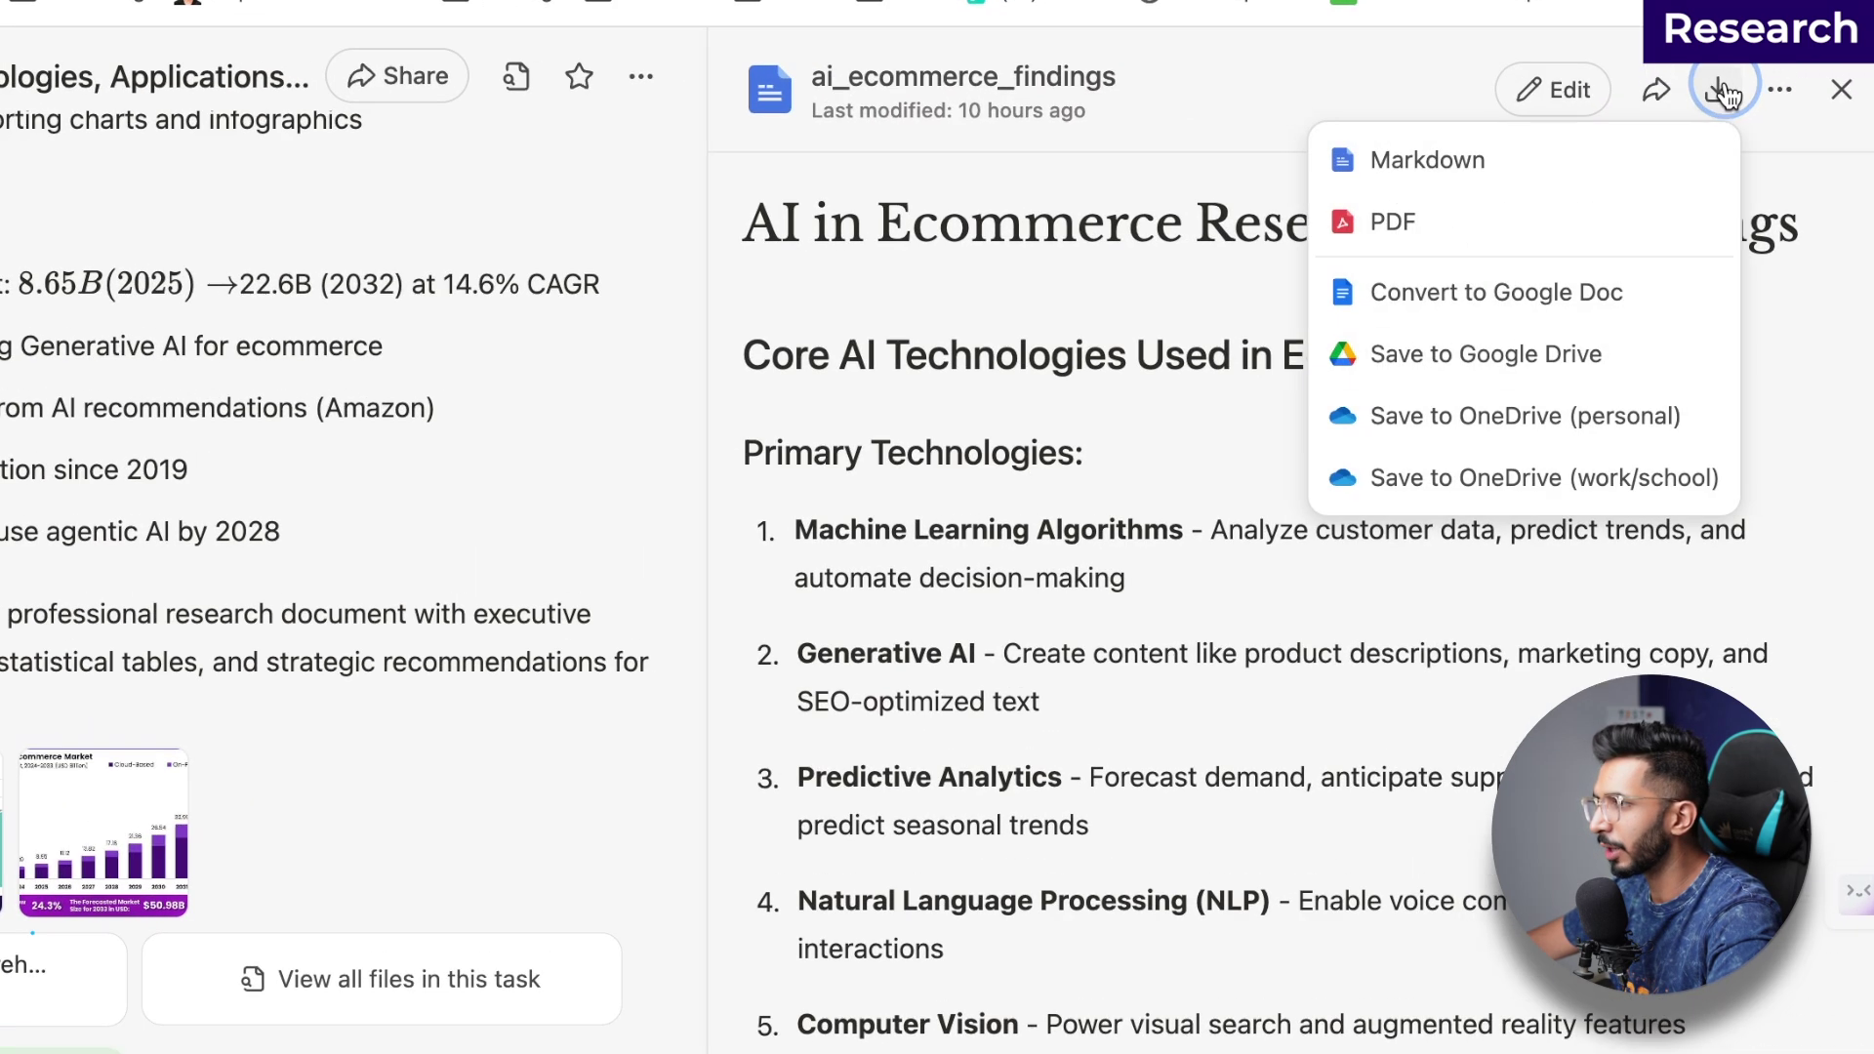
pyautogui.click(1508, 177)
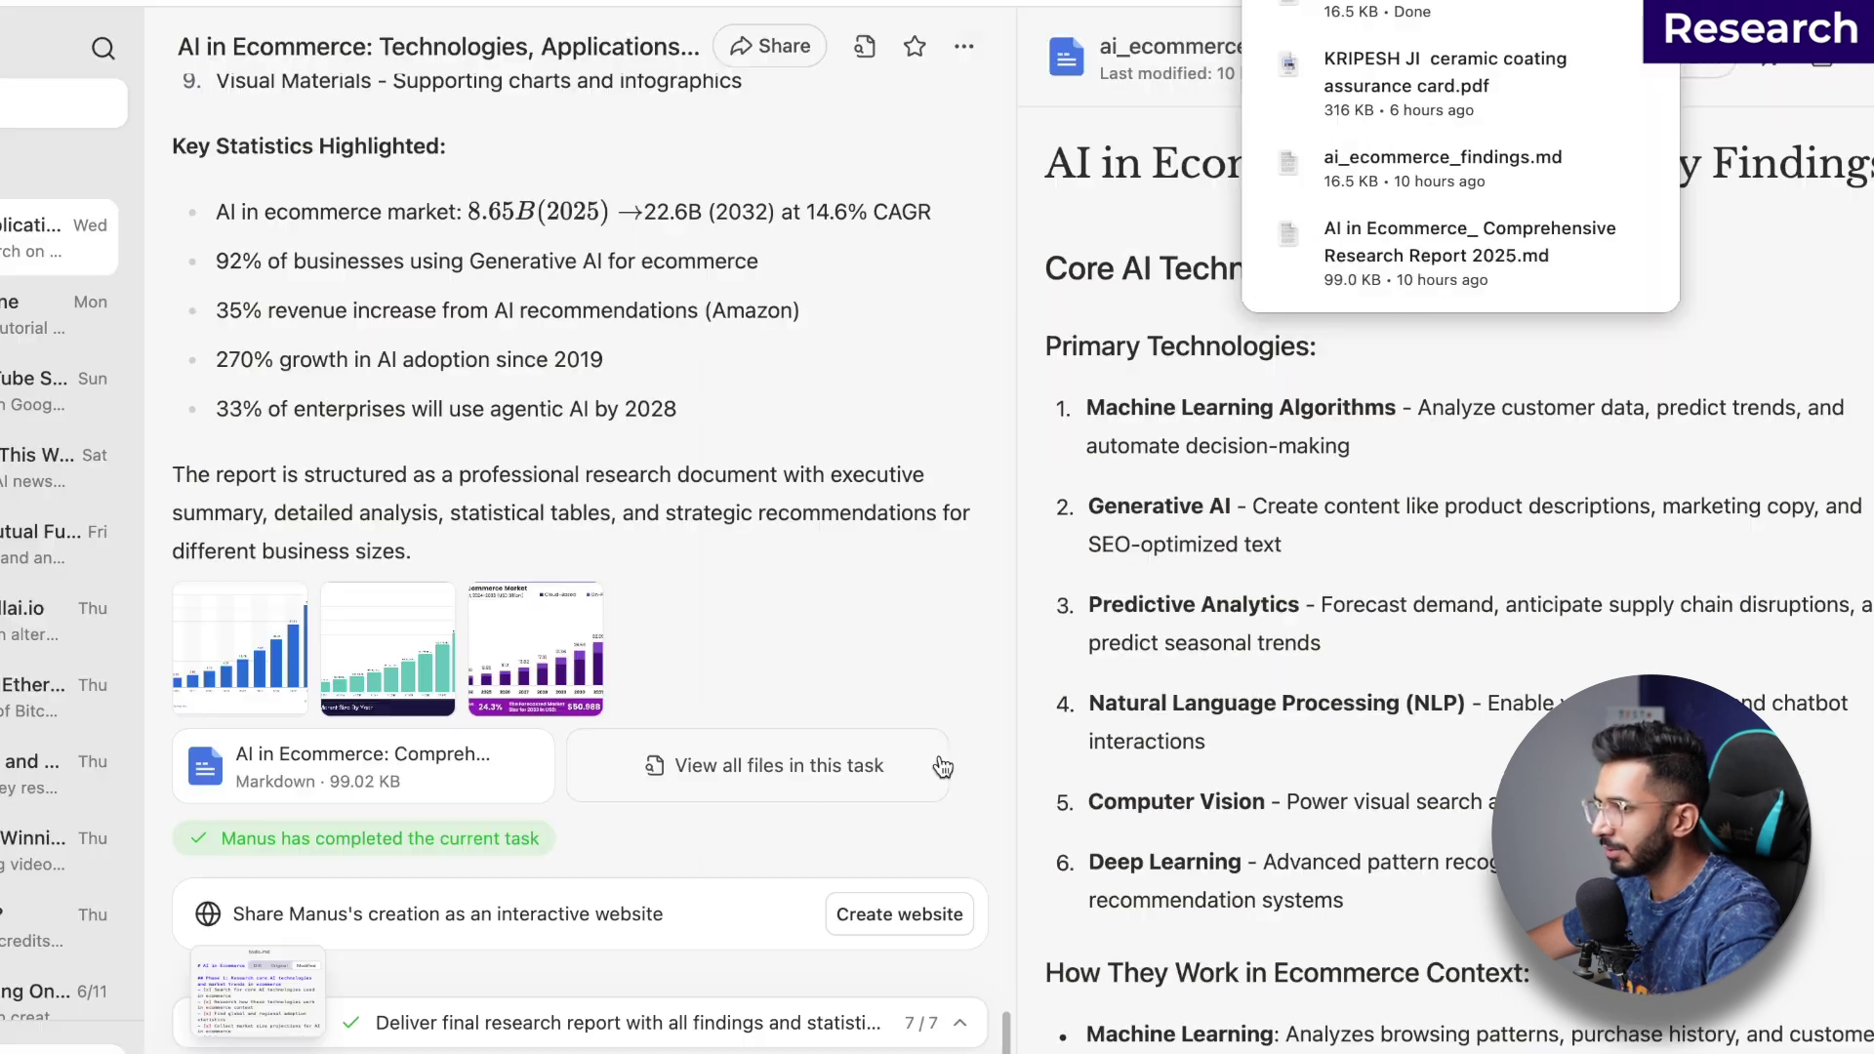
# Step: Open "AI in Ecommerce: Comprehensive Research Report 2025" from the task's files and download it in Markdown format
pyautogui.click(717, 791)
pyautogui.click(506, 401)
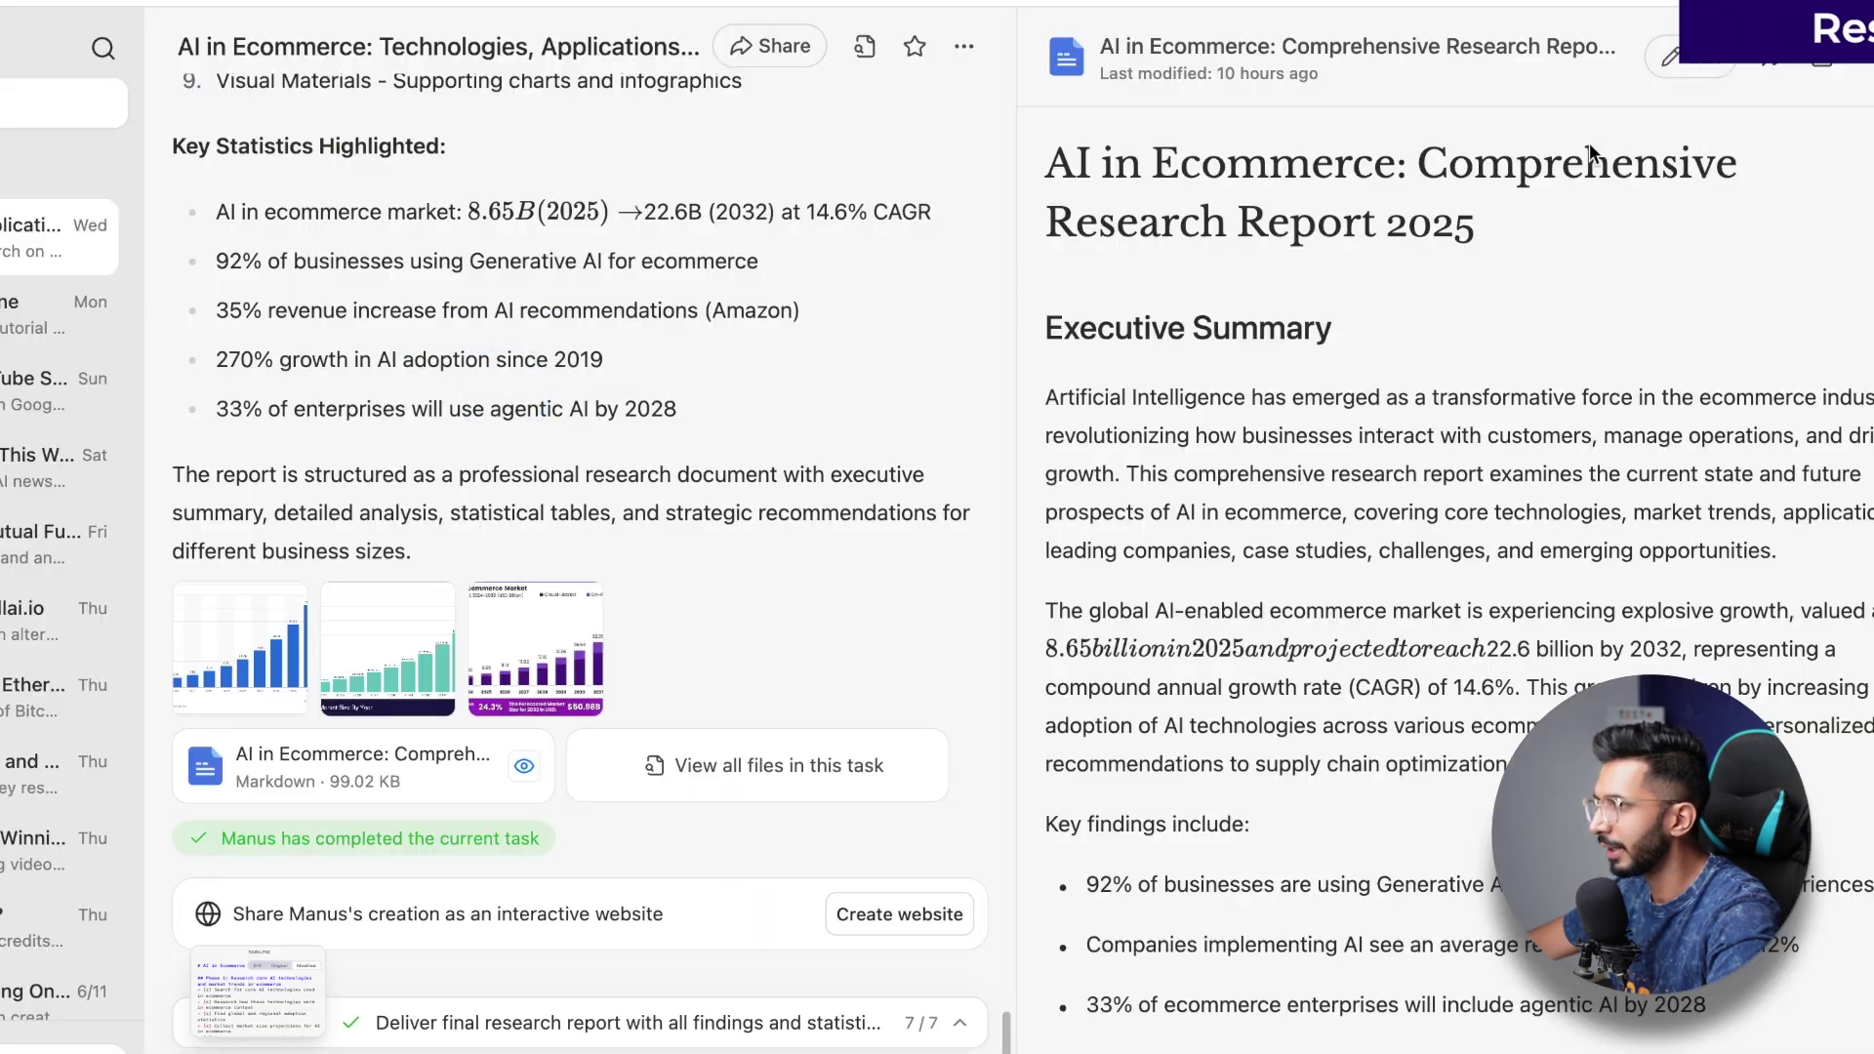
pyautogui.click(1821, 61)
pyautogui.click(1665, 130)
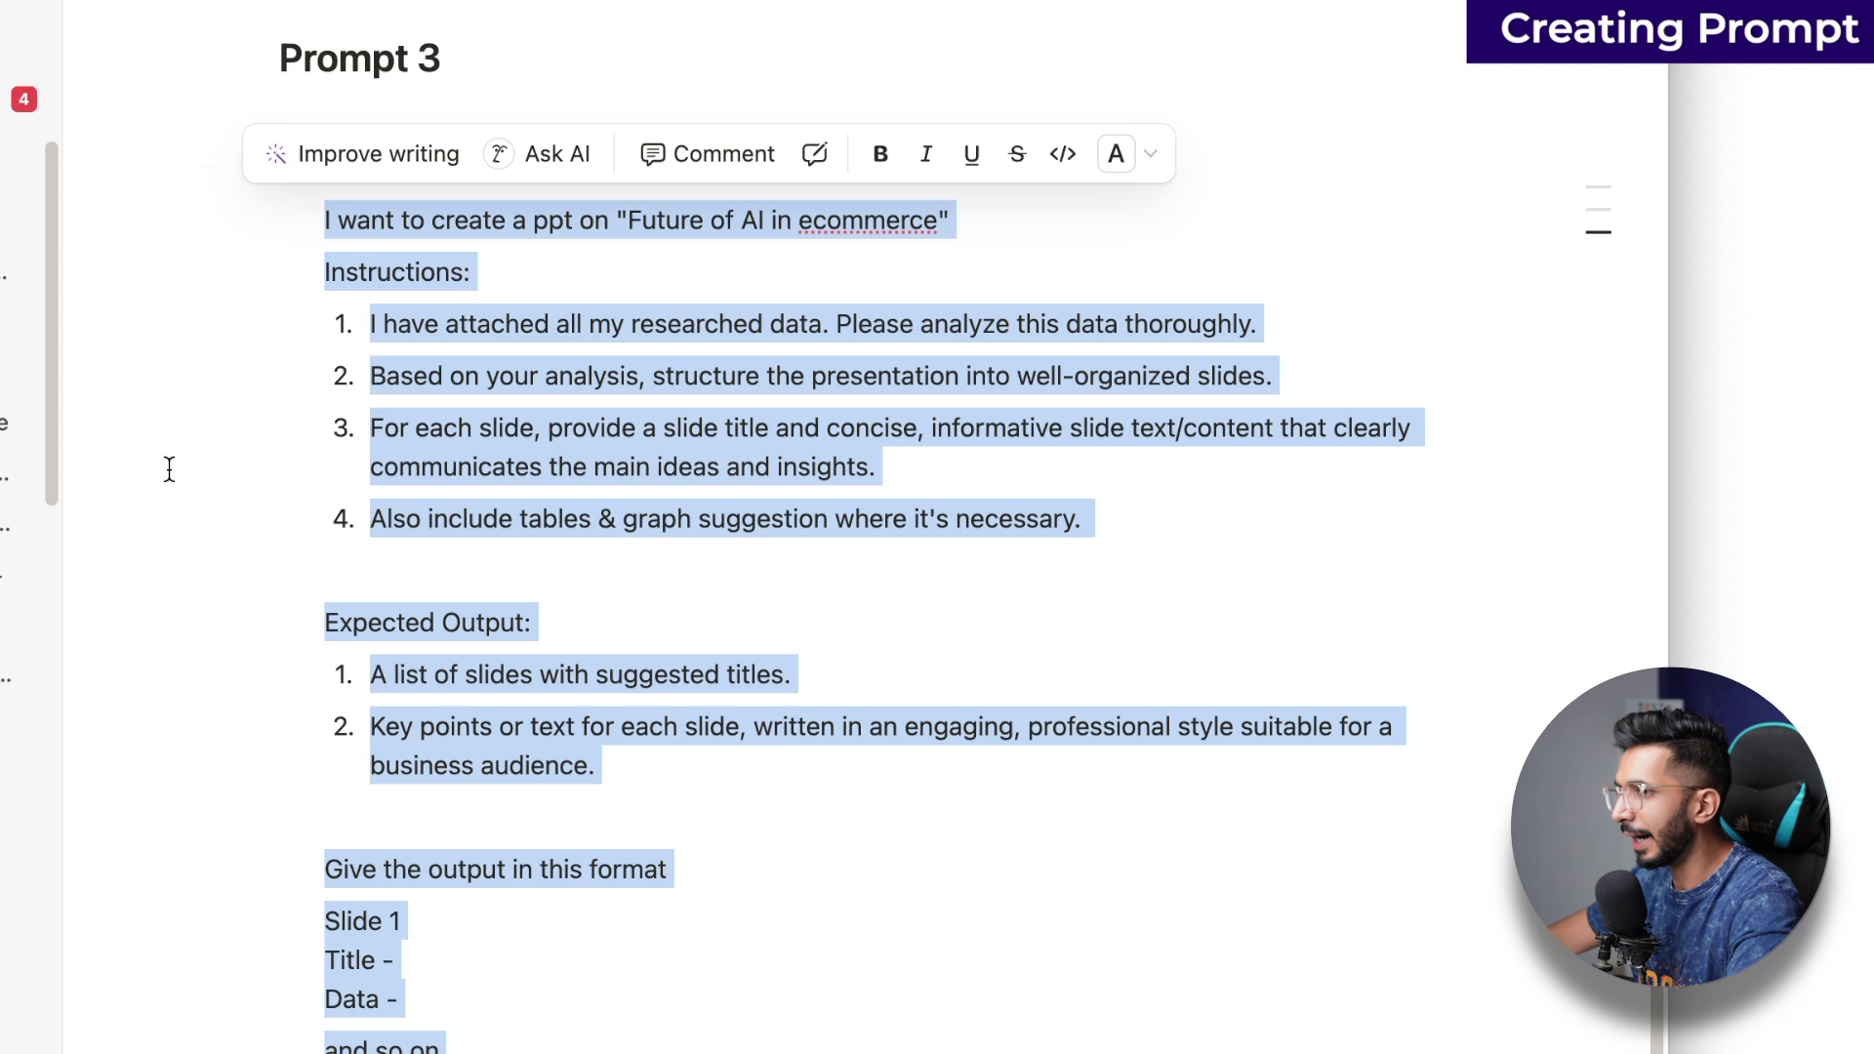
# Step: In the Notion notes, select the whole Prompt 3 text for creating a ppt on "Future of AI in ecommerce"
pyautogui.scroll(2, 360, 197)
pyautogui.click(368, 230)
pyautogui.scroll(-1, 496, 625)
pyautogui.scroll(-5, 496, 625)
pyautogui.moveTo(494, 741); pyautogui.dragTo(323, 358)
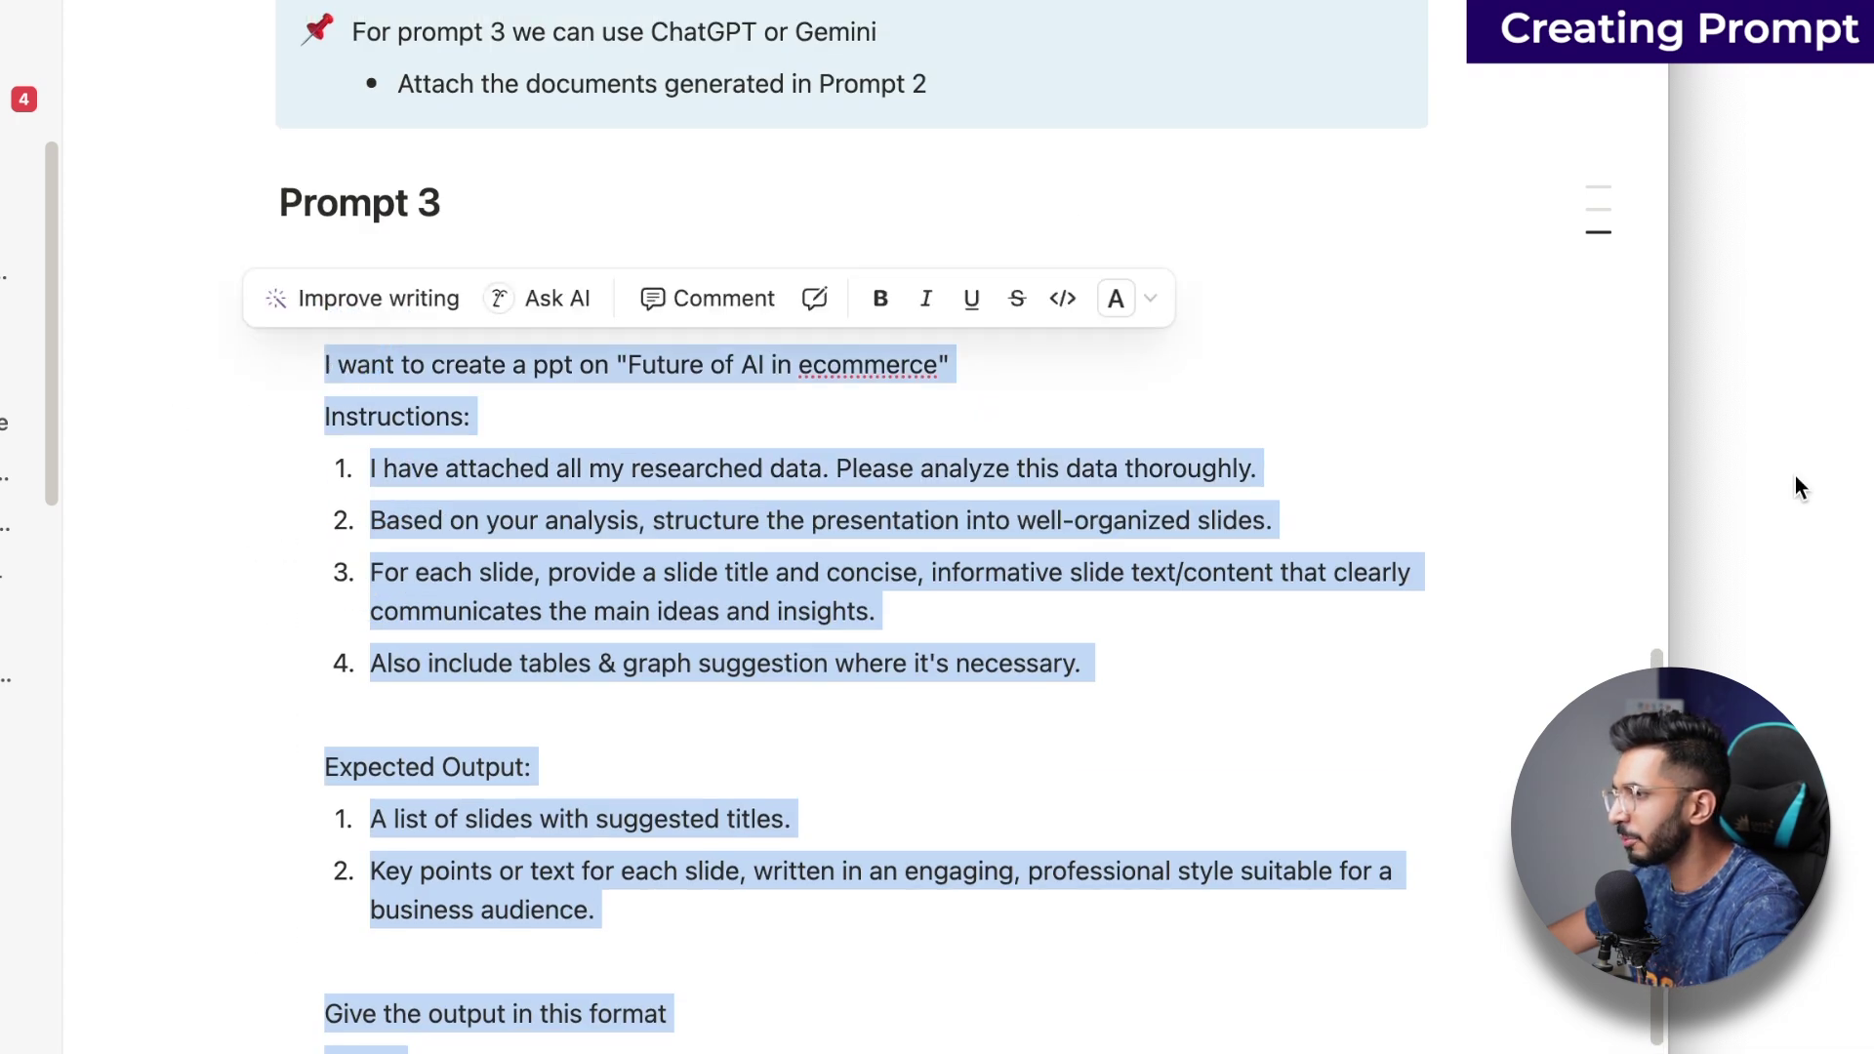
# Step: Copy the Prompt 3 text from the notes into a ChatGPT temporary chat and enable Think for longer
pyautogui.press('super+c')
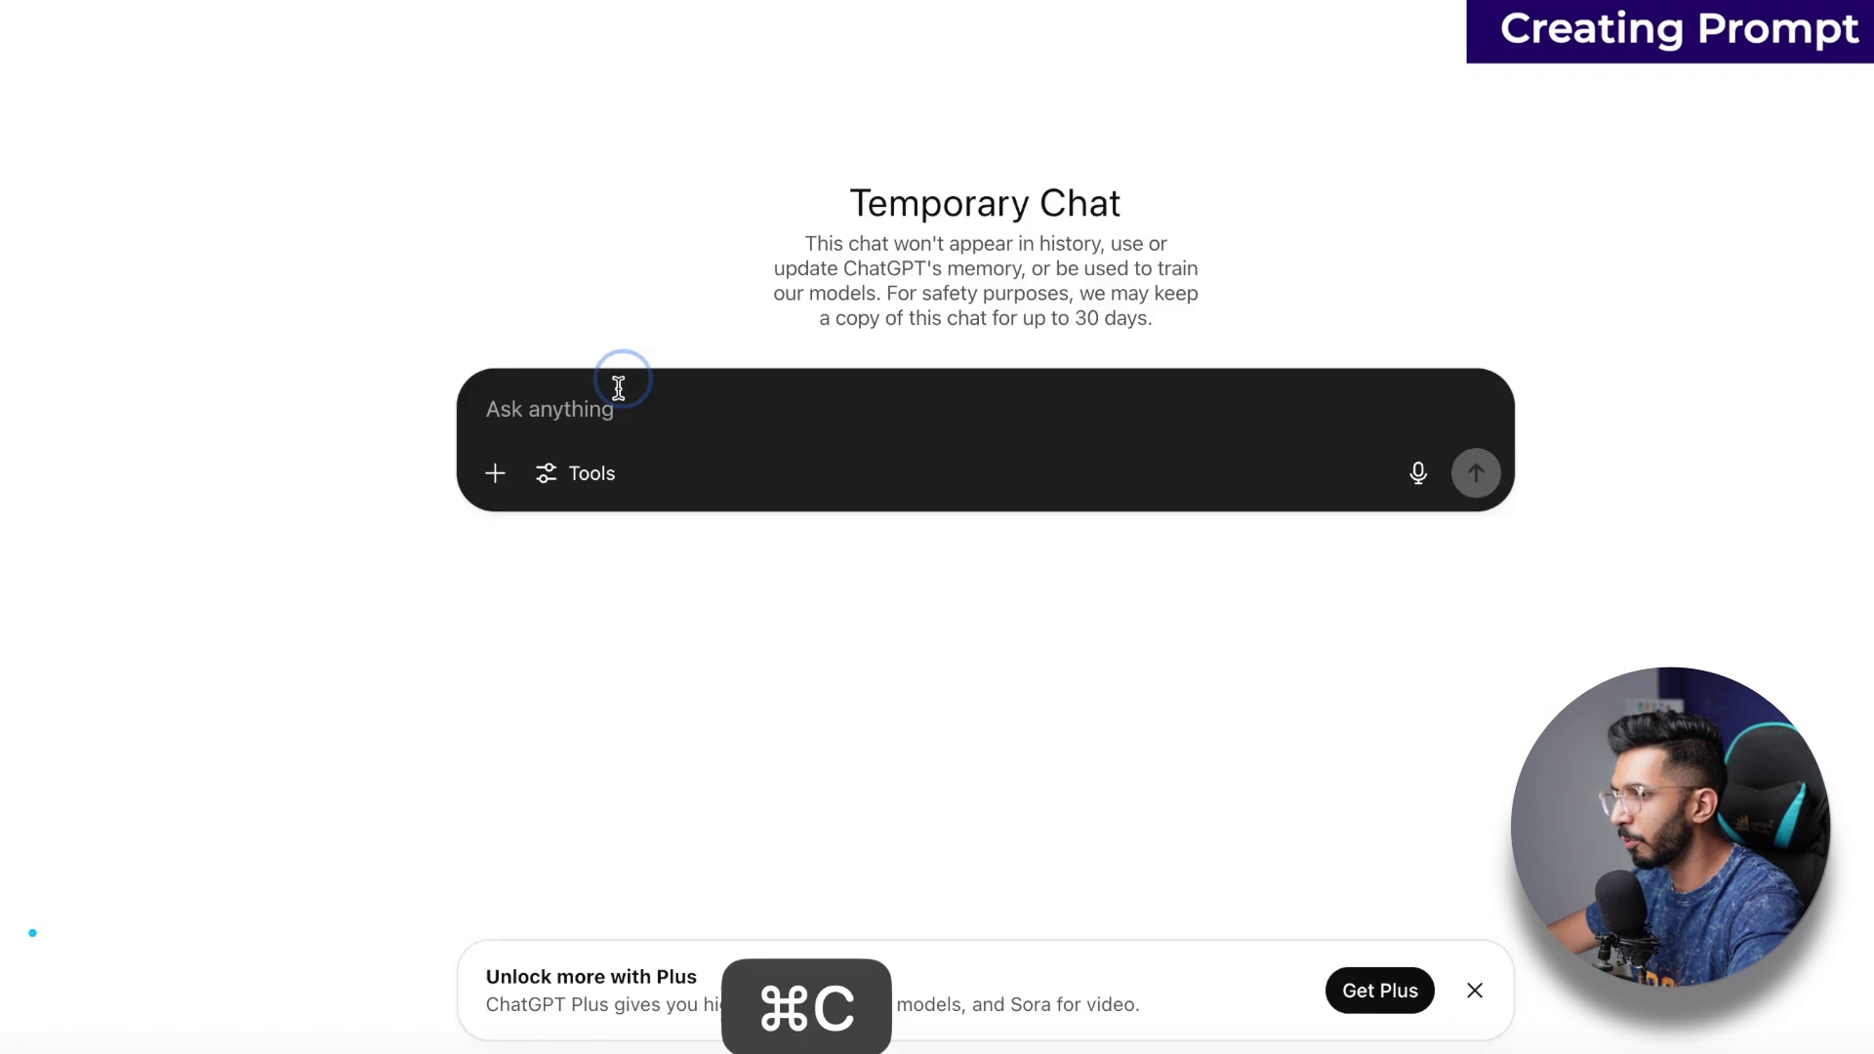
pyautogui.click(615, 398)
pyautogui.press('super+v')
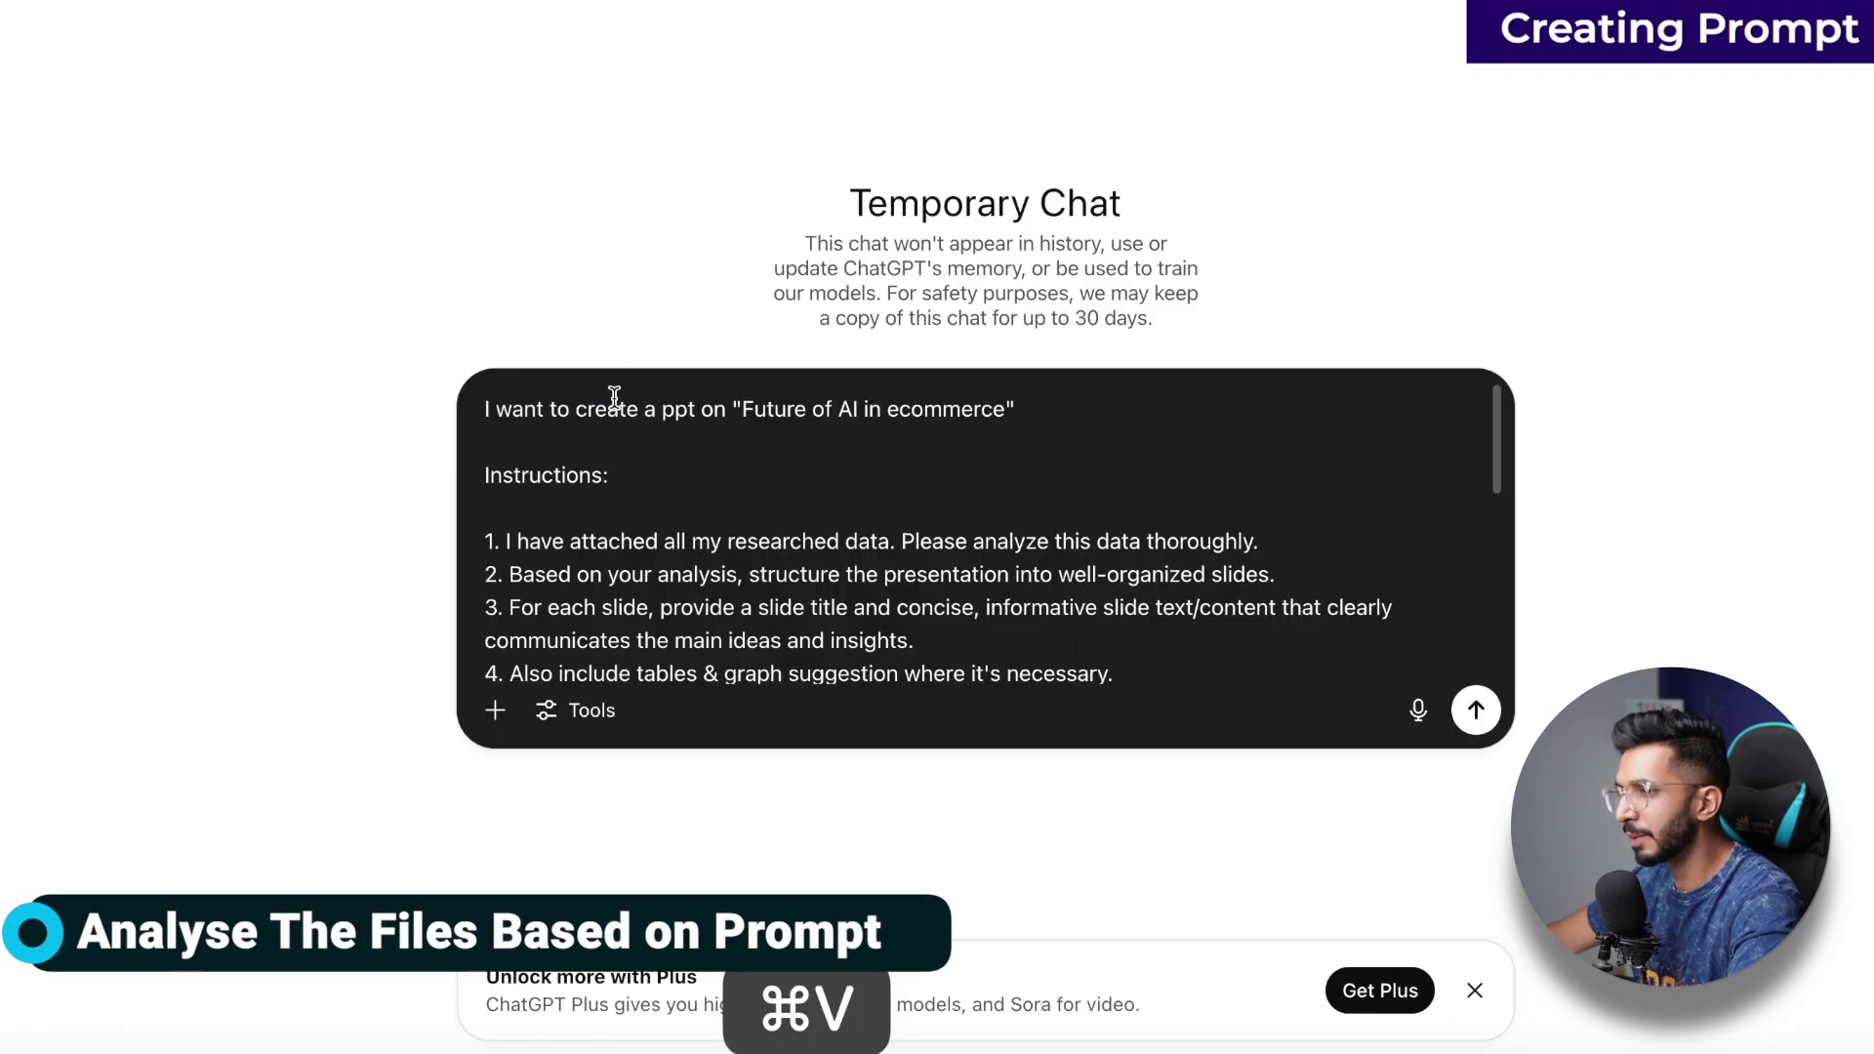
pyautogui.scroll(-10, 628, 497)
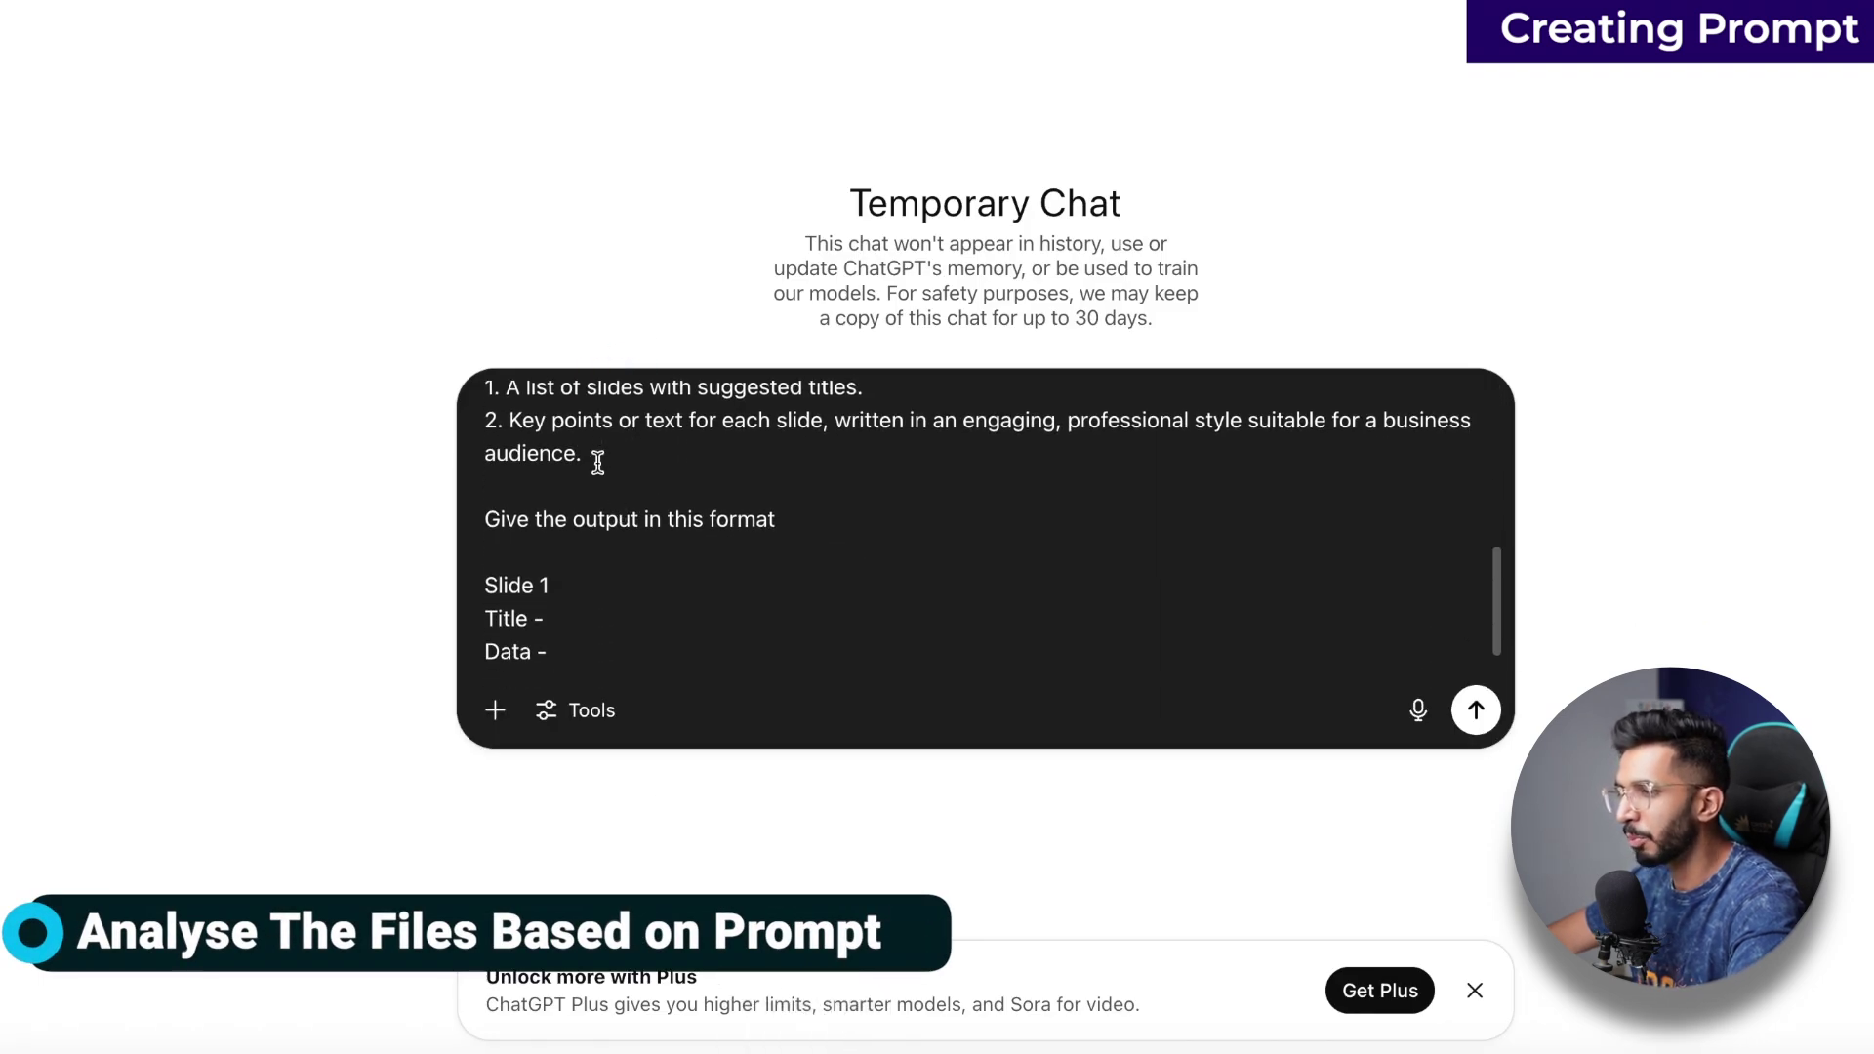
pyautogui.click(578, 720)
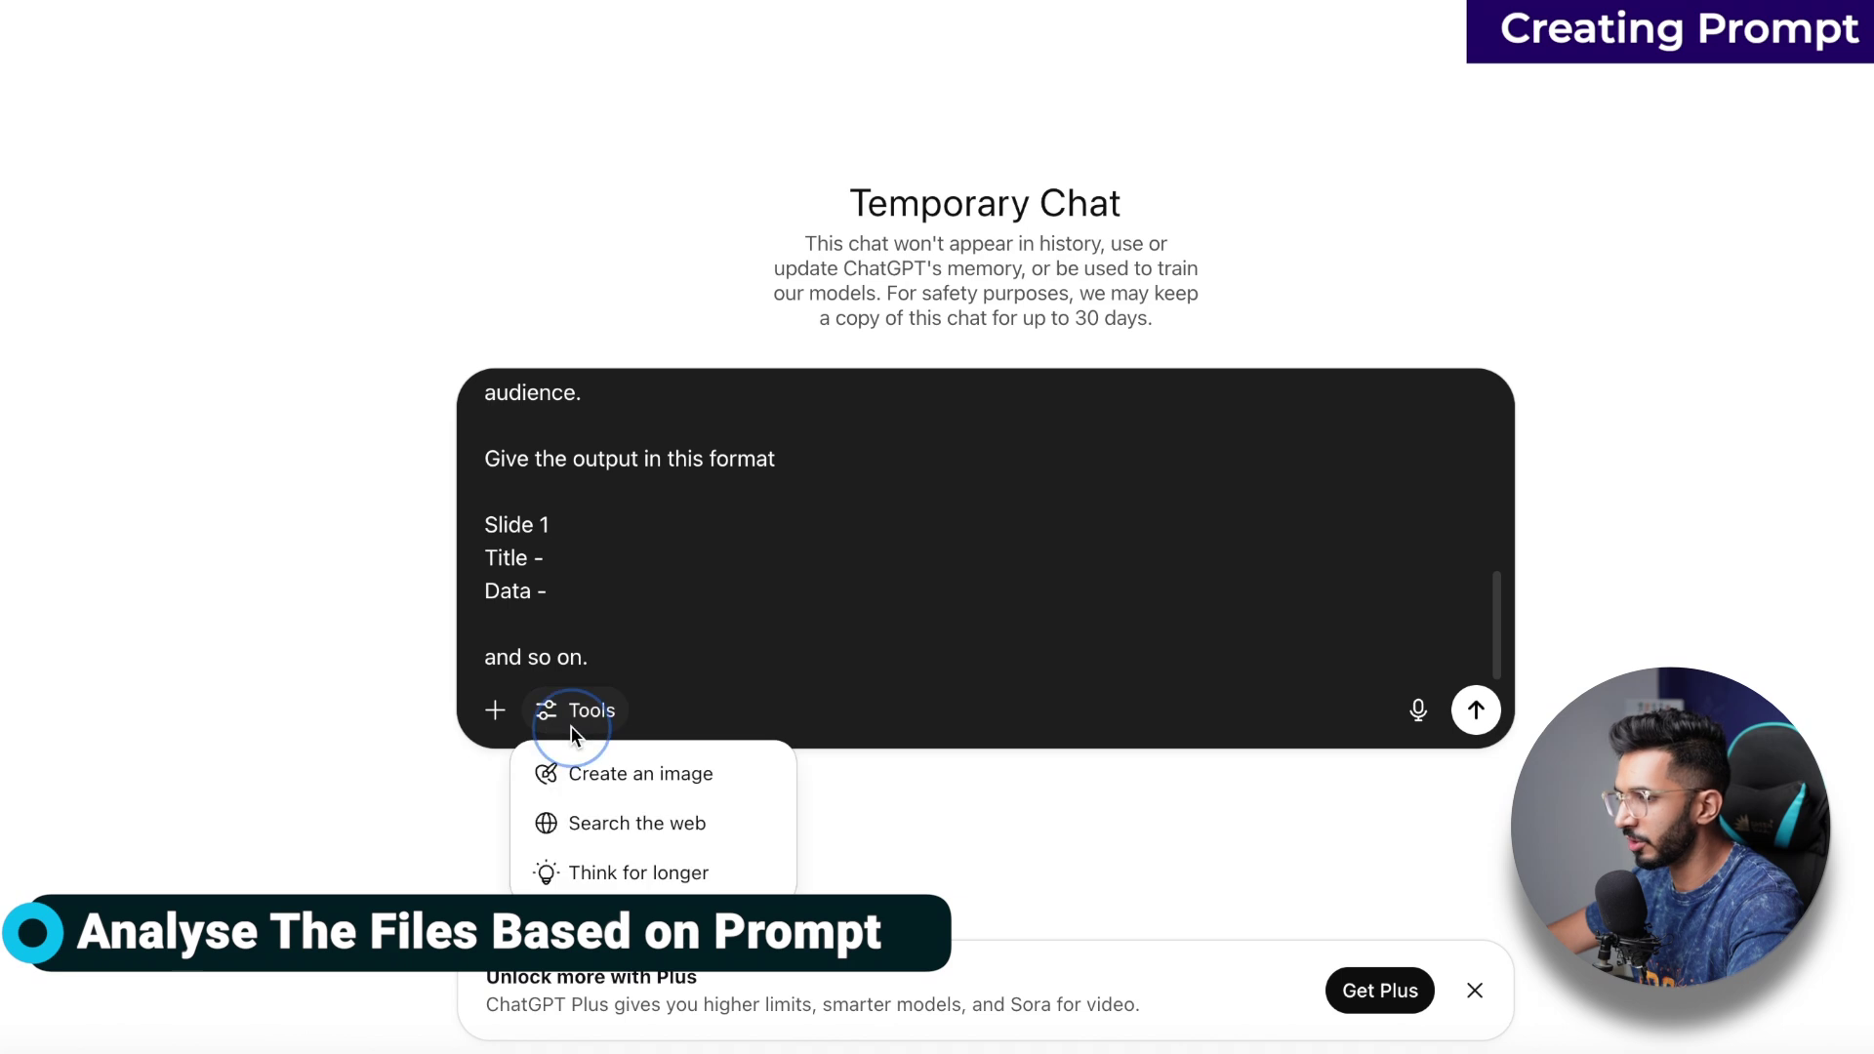
pyautogui.click(562, 861)
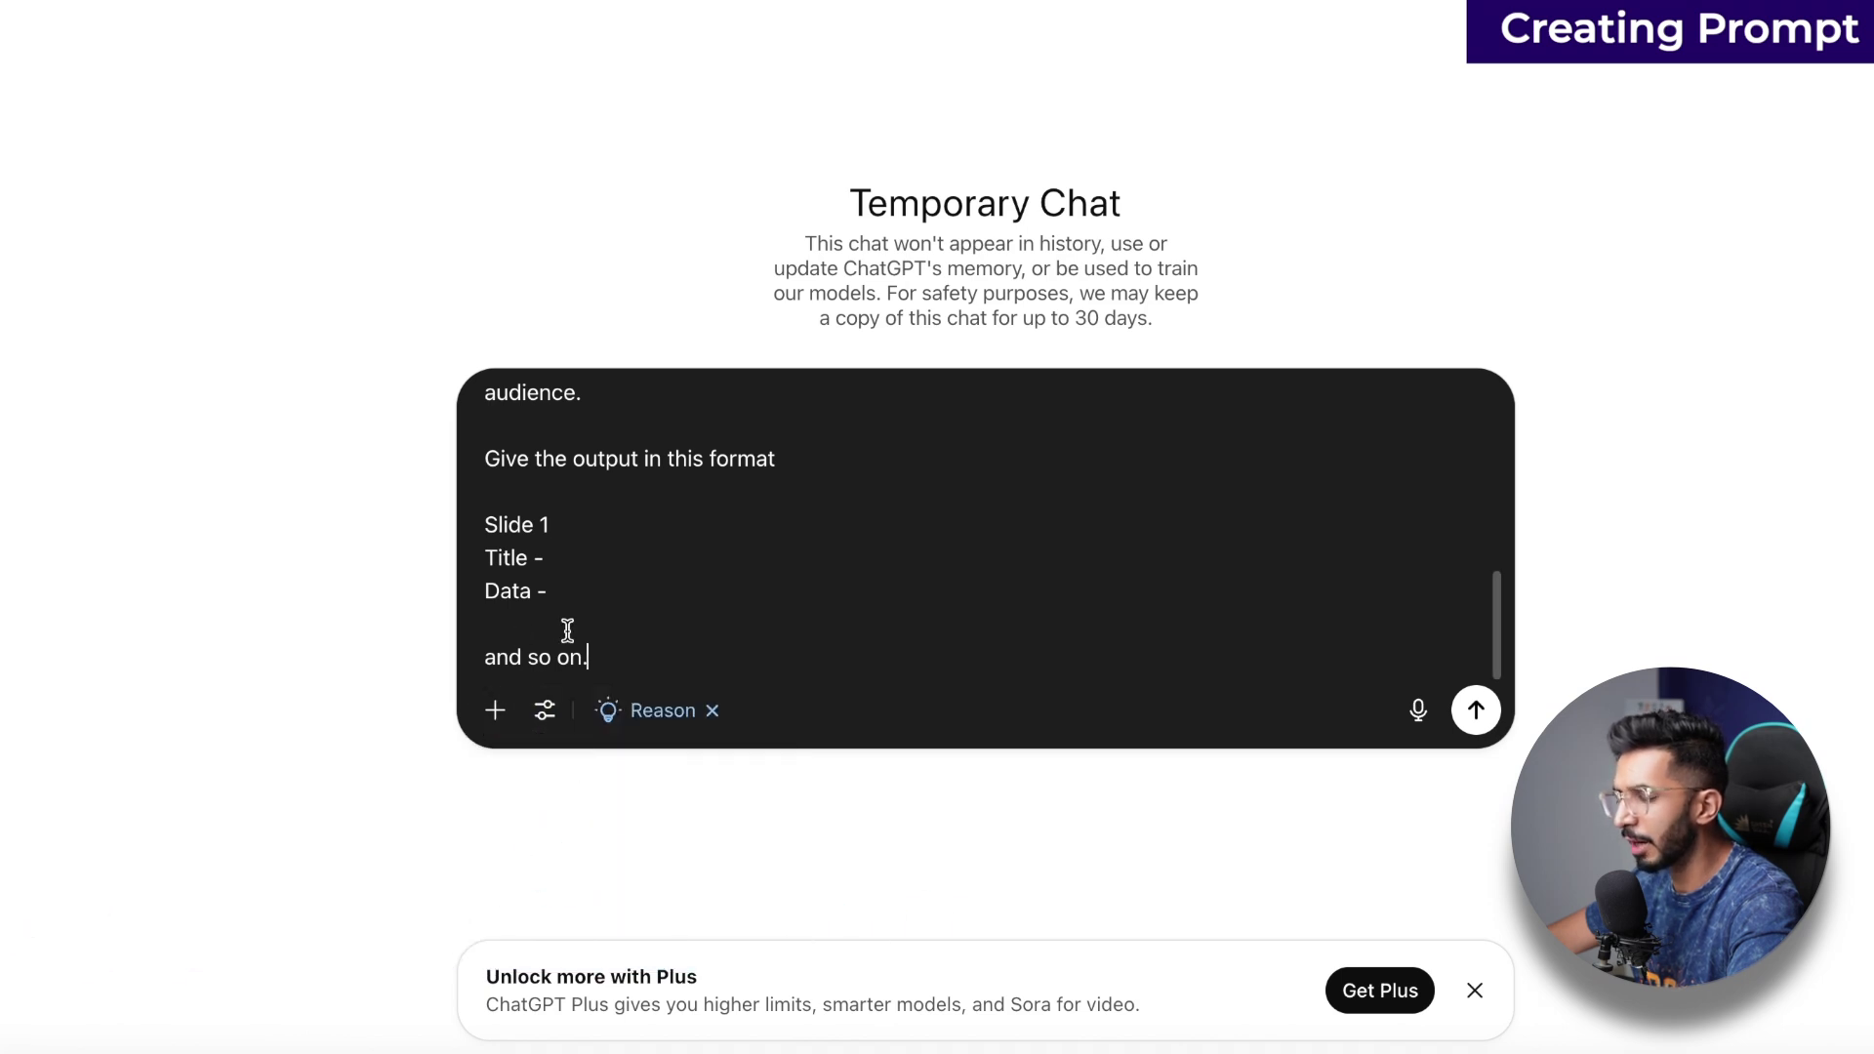
# Step: Submit the prompt with the AI in Ecommerce Comprehensive Research Report and ai_ecommerce_findings (1).md attached, and read through the generated slide outline
pyautogui.click(493, 710)
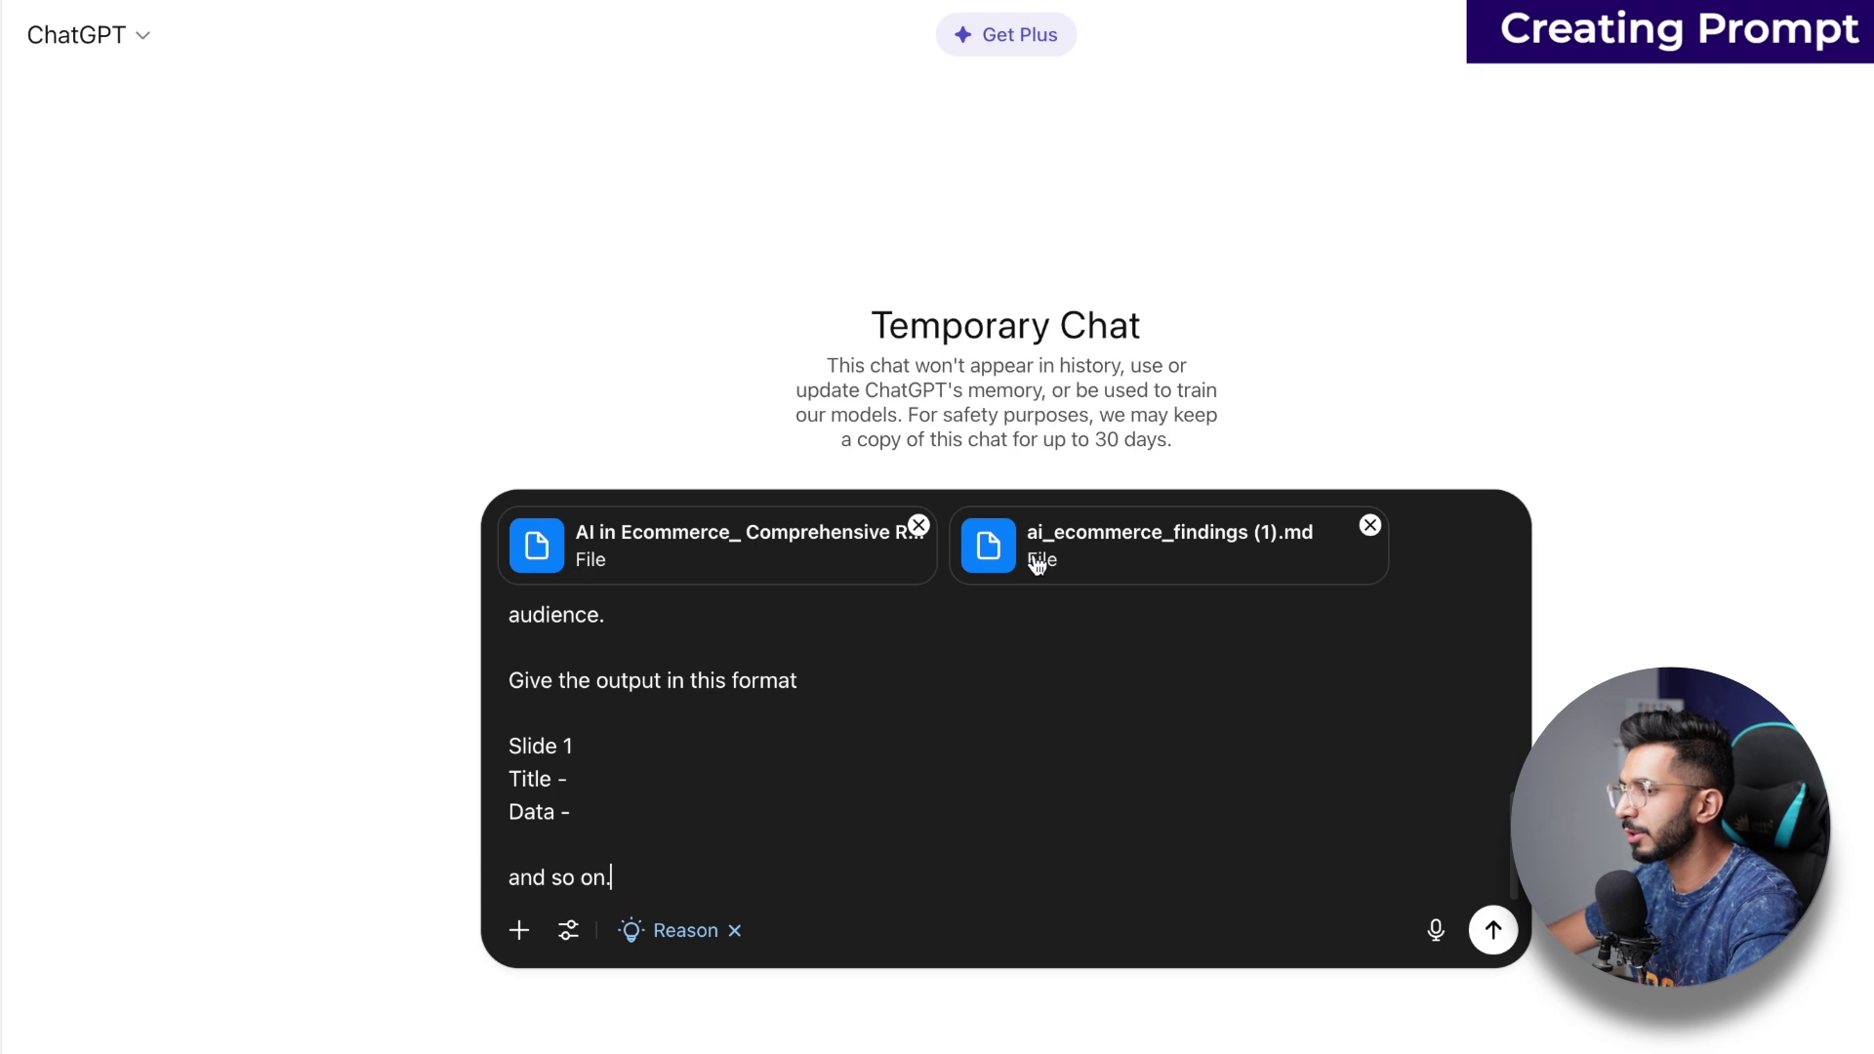
pyautogui.scroll(10, 711, 717)
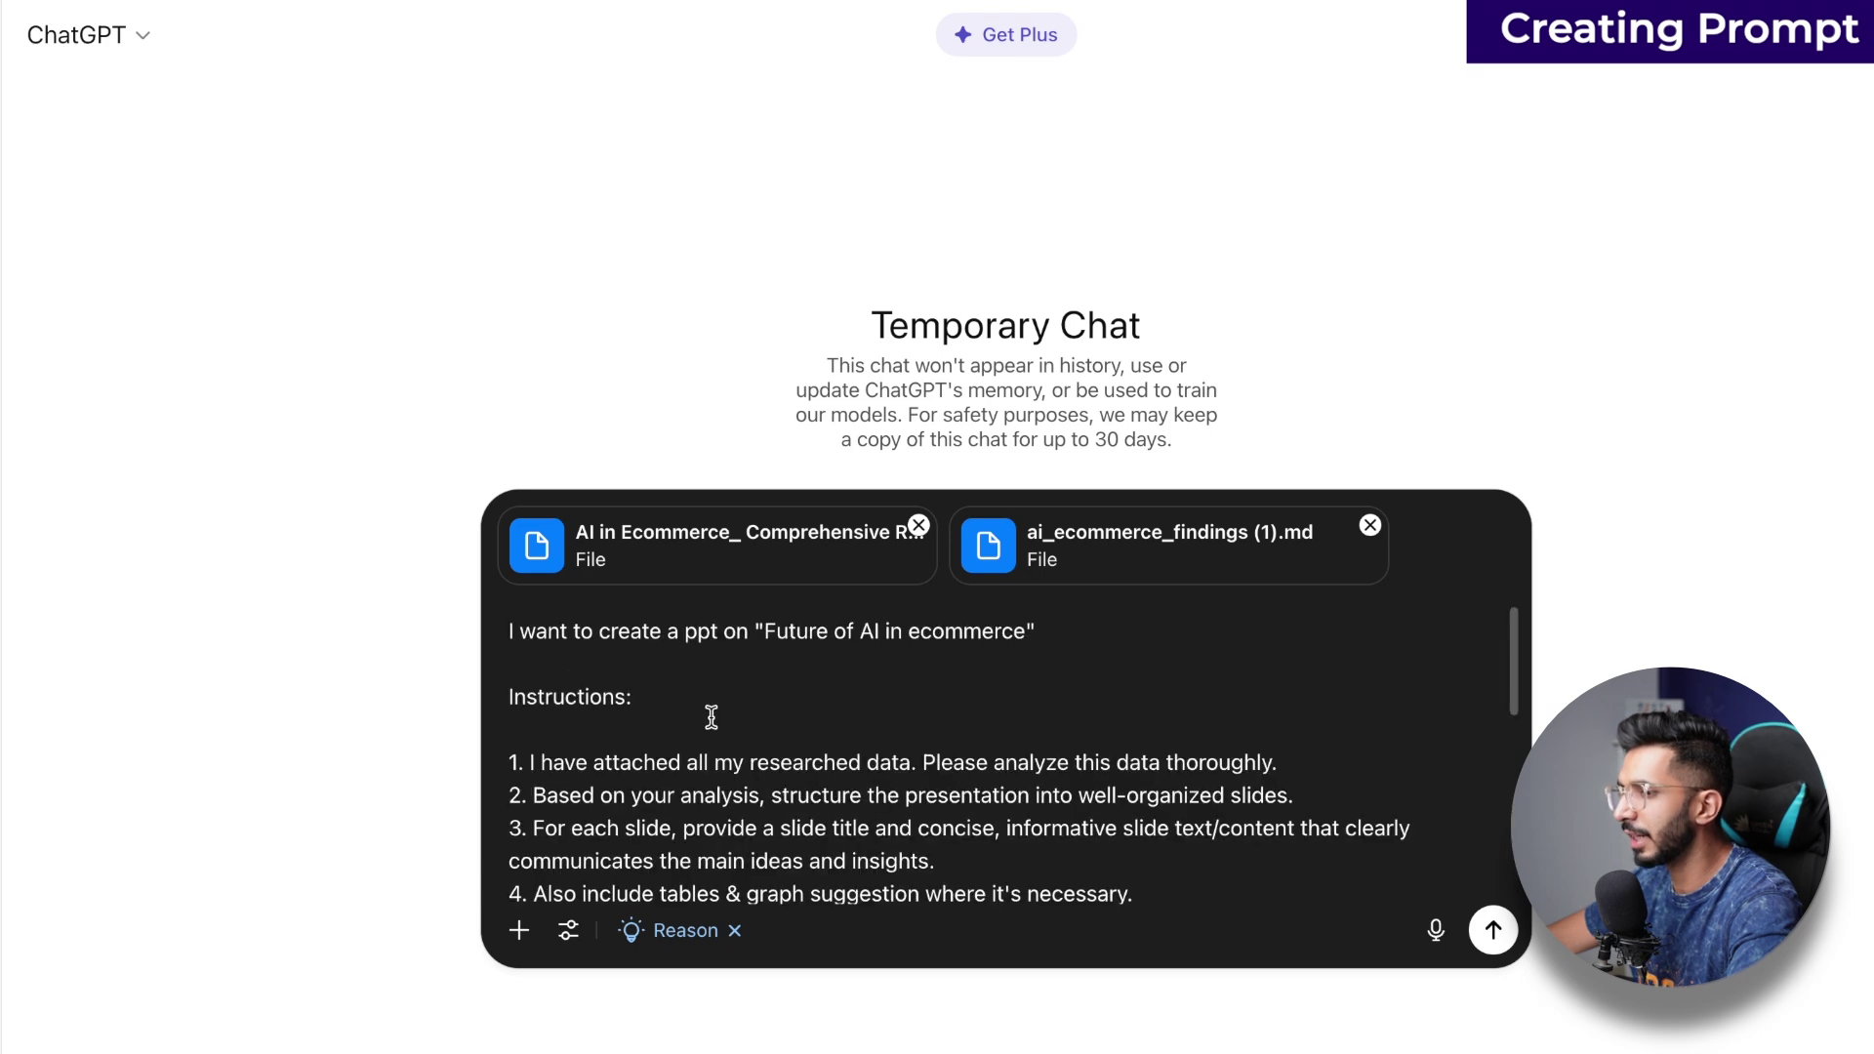
pyautogui.scroll(-10, 712, 718)
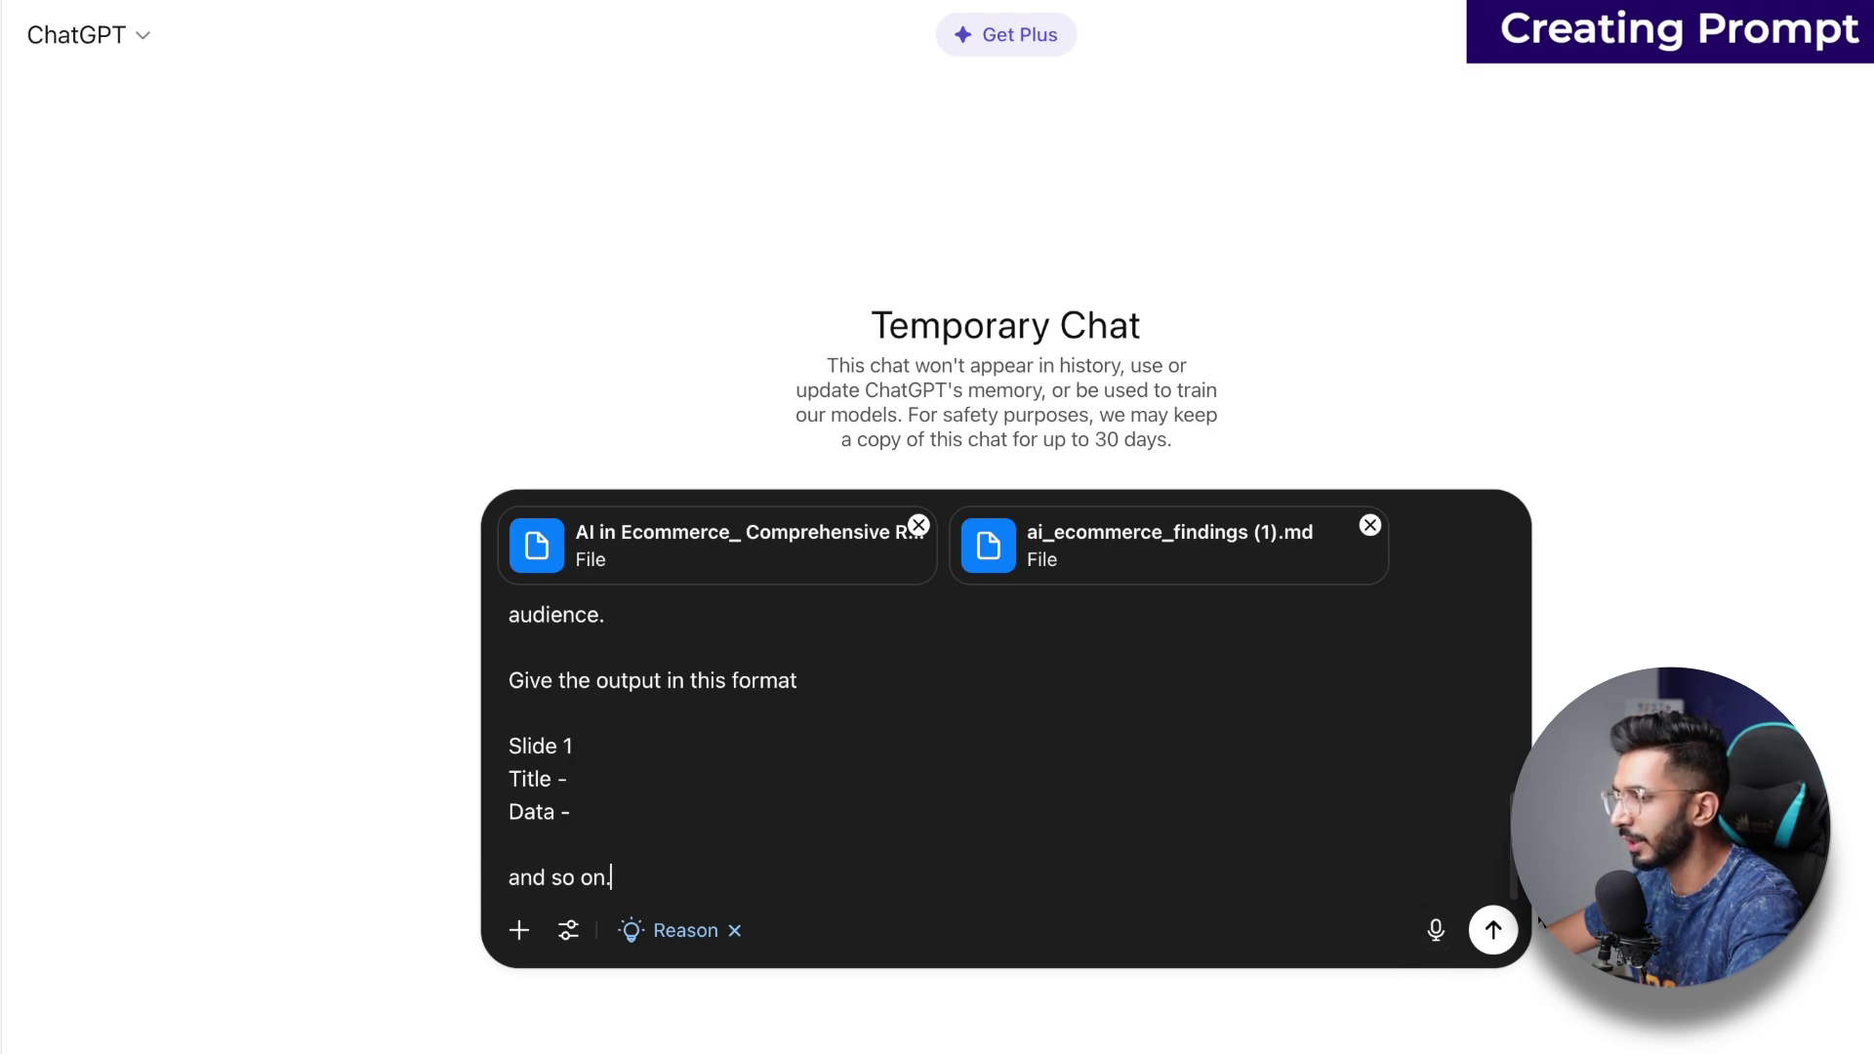
pyautogui.click(1494, 929)
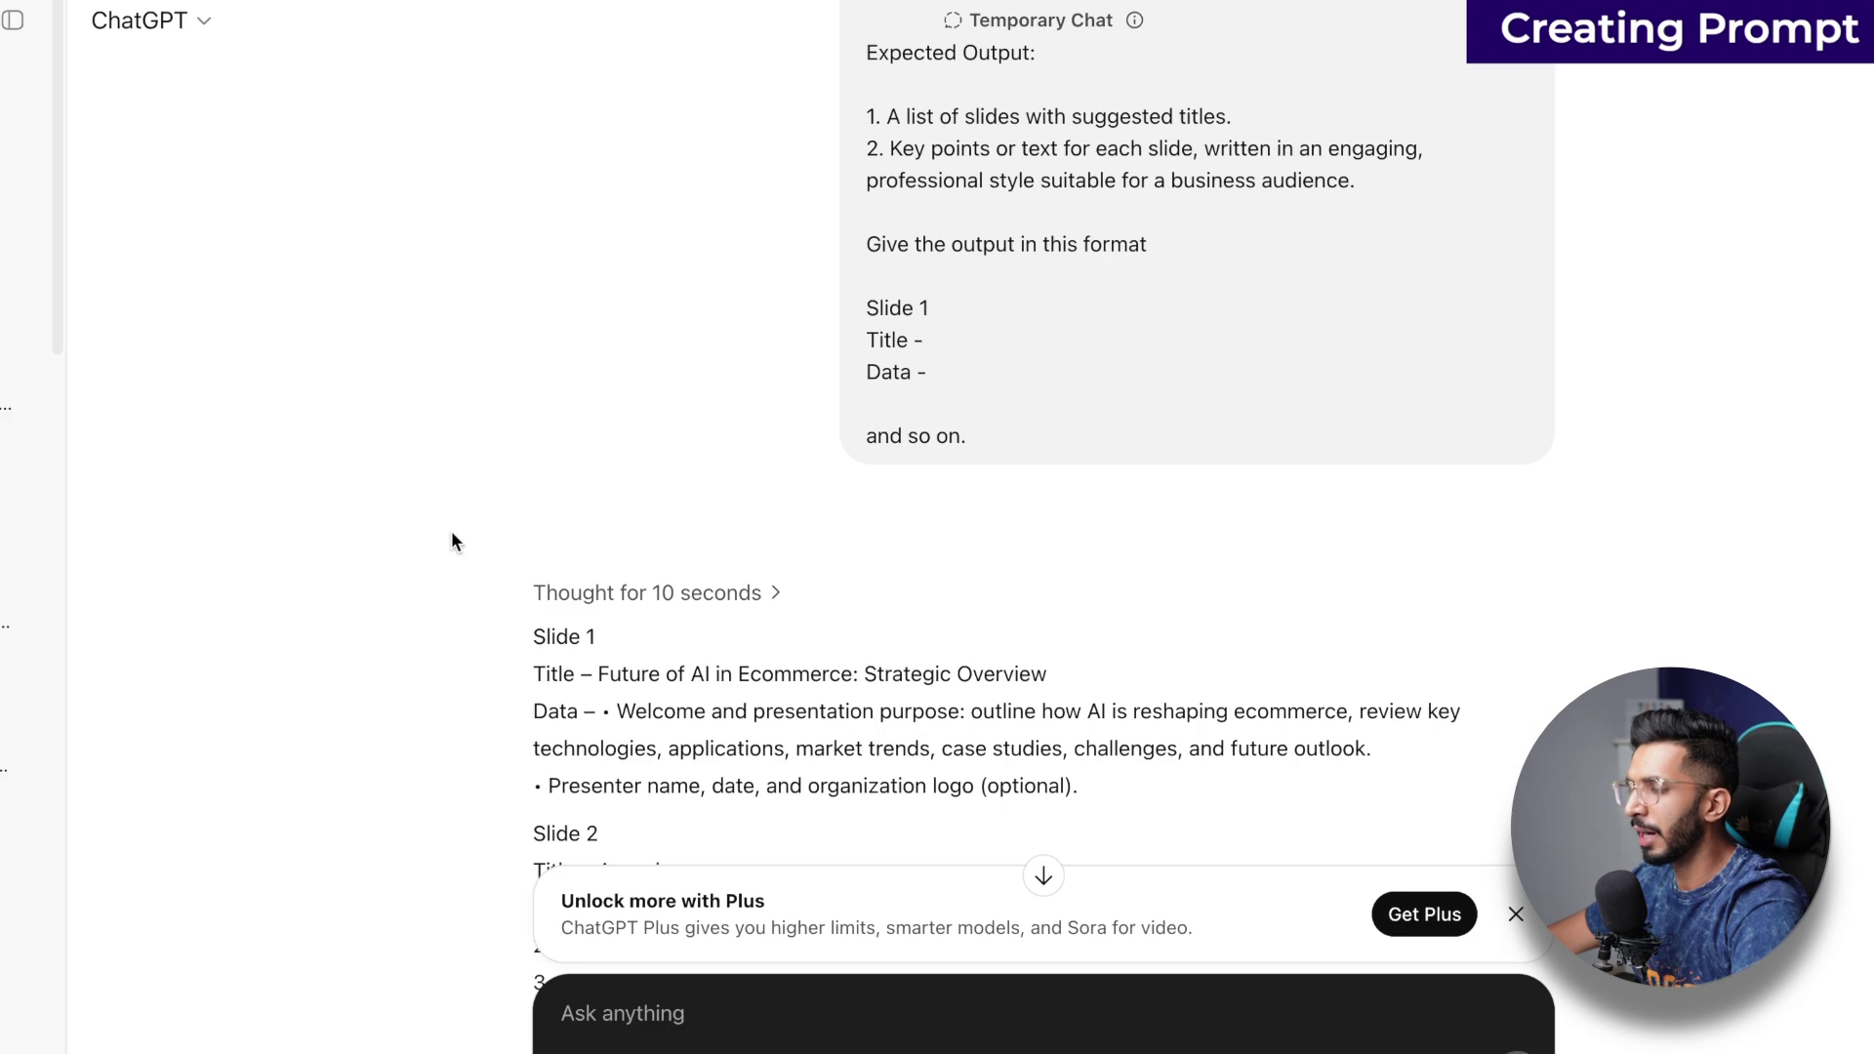
pyautogui.scroll(-1, 524, 646)
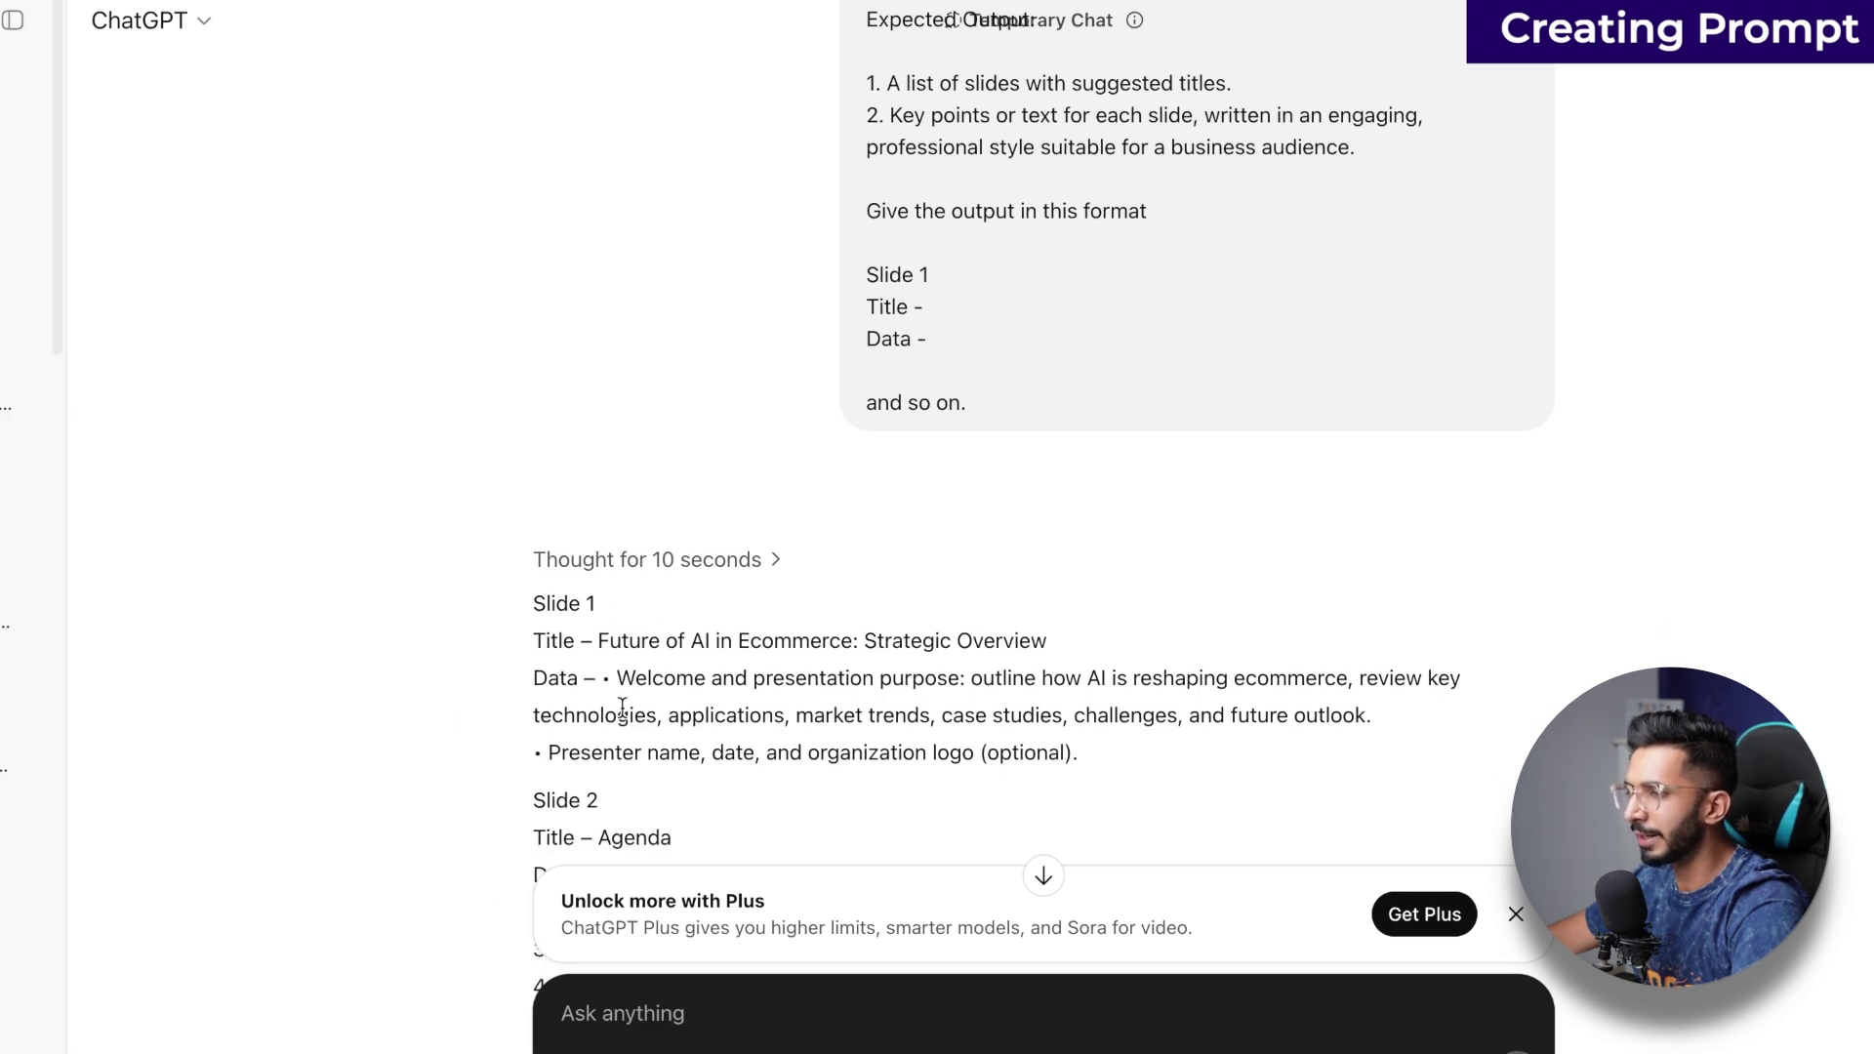
pyautogui.scroll(-20, 621, 706)
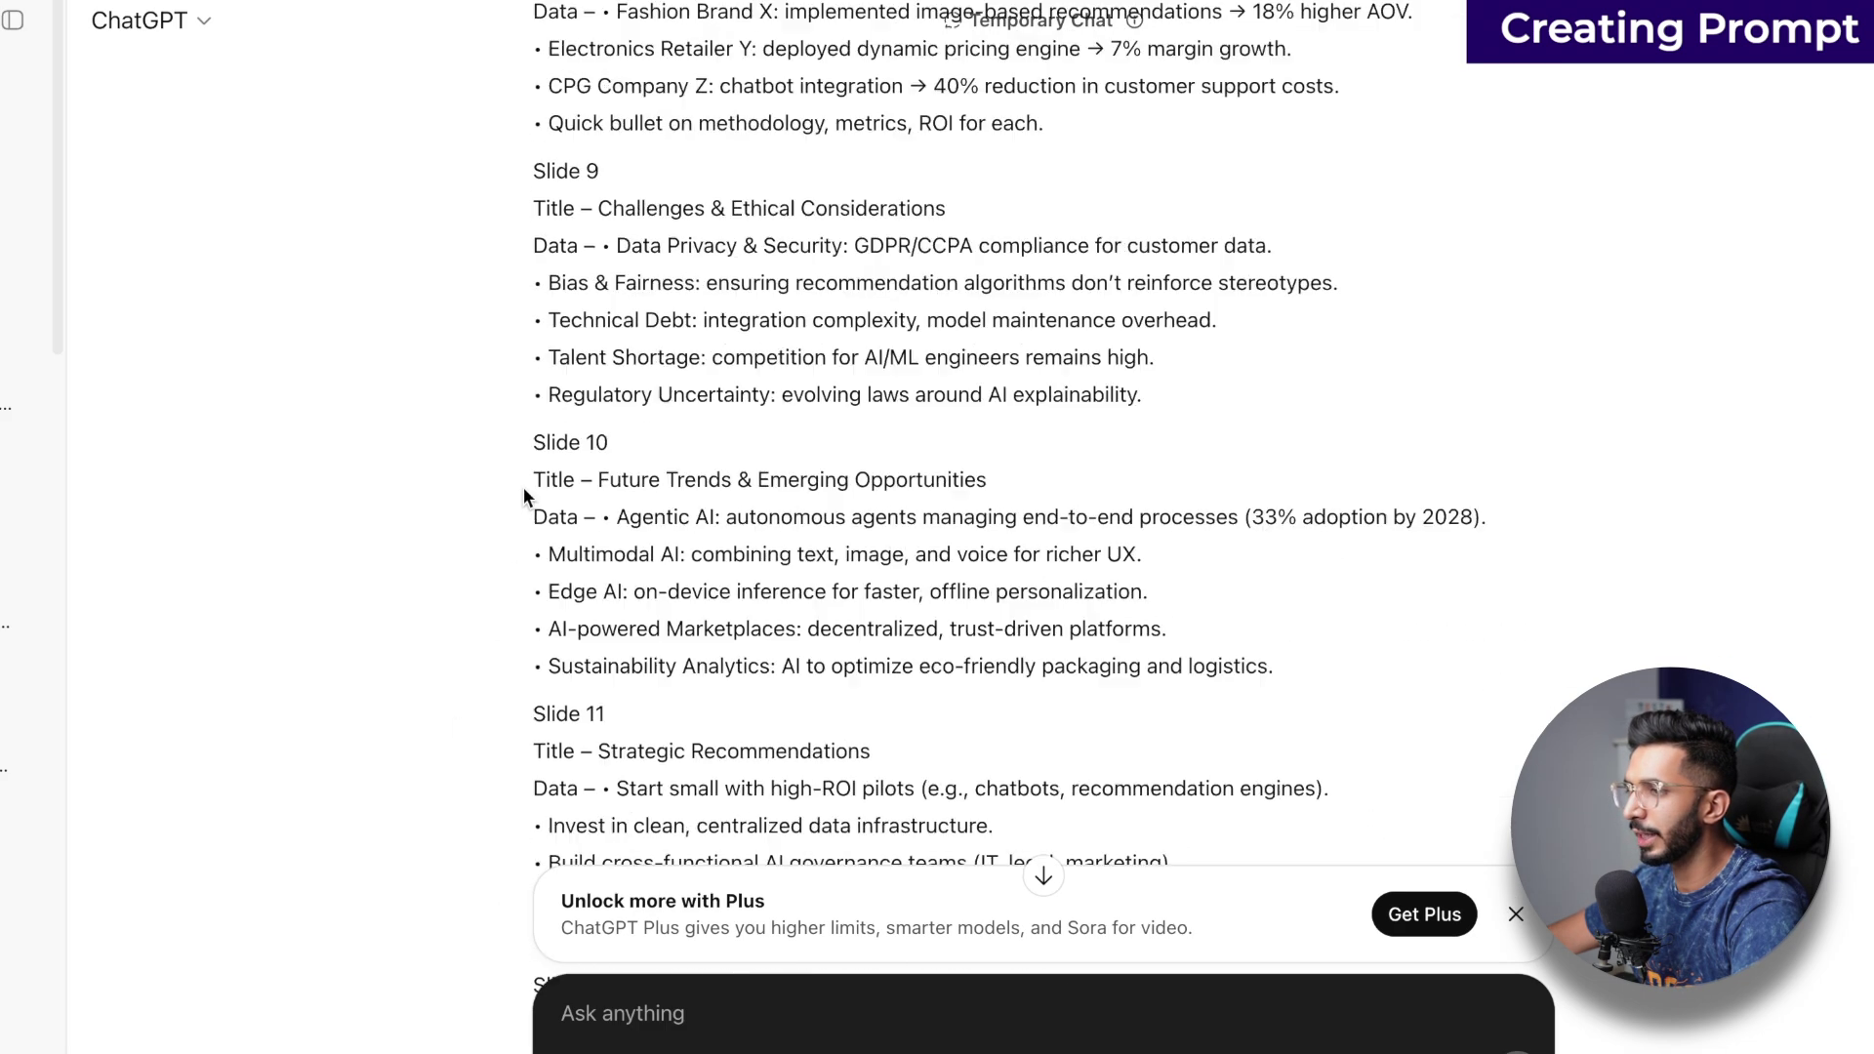
pyautogui.scroll(-20, 523, 488)
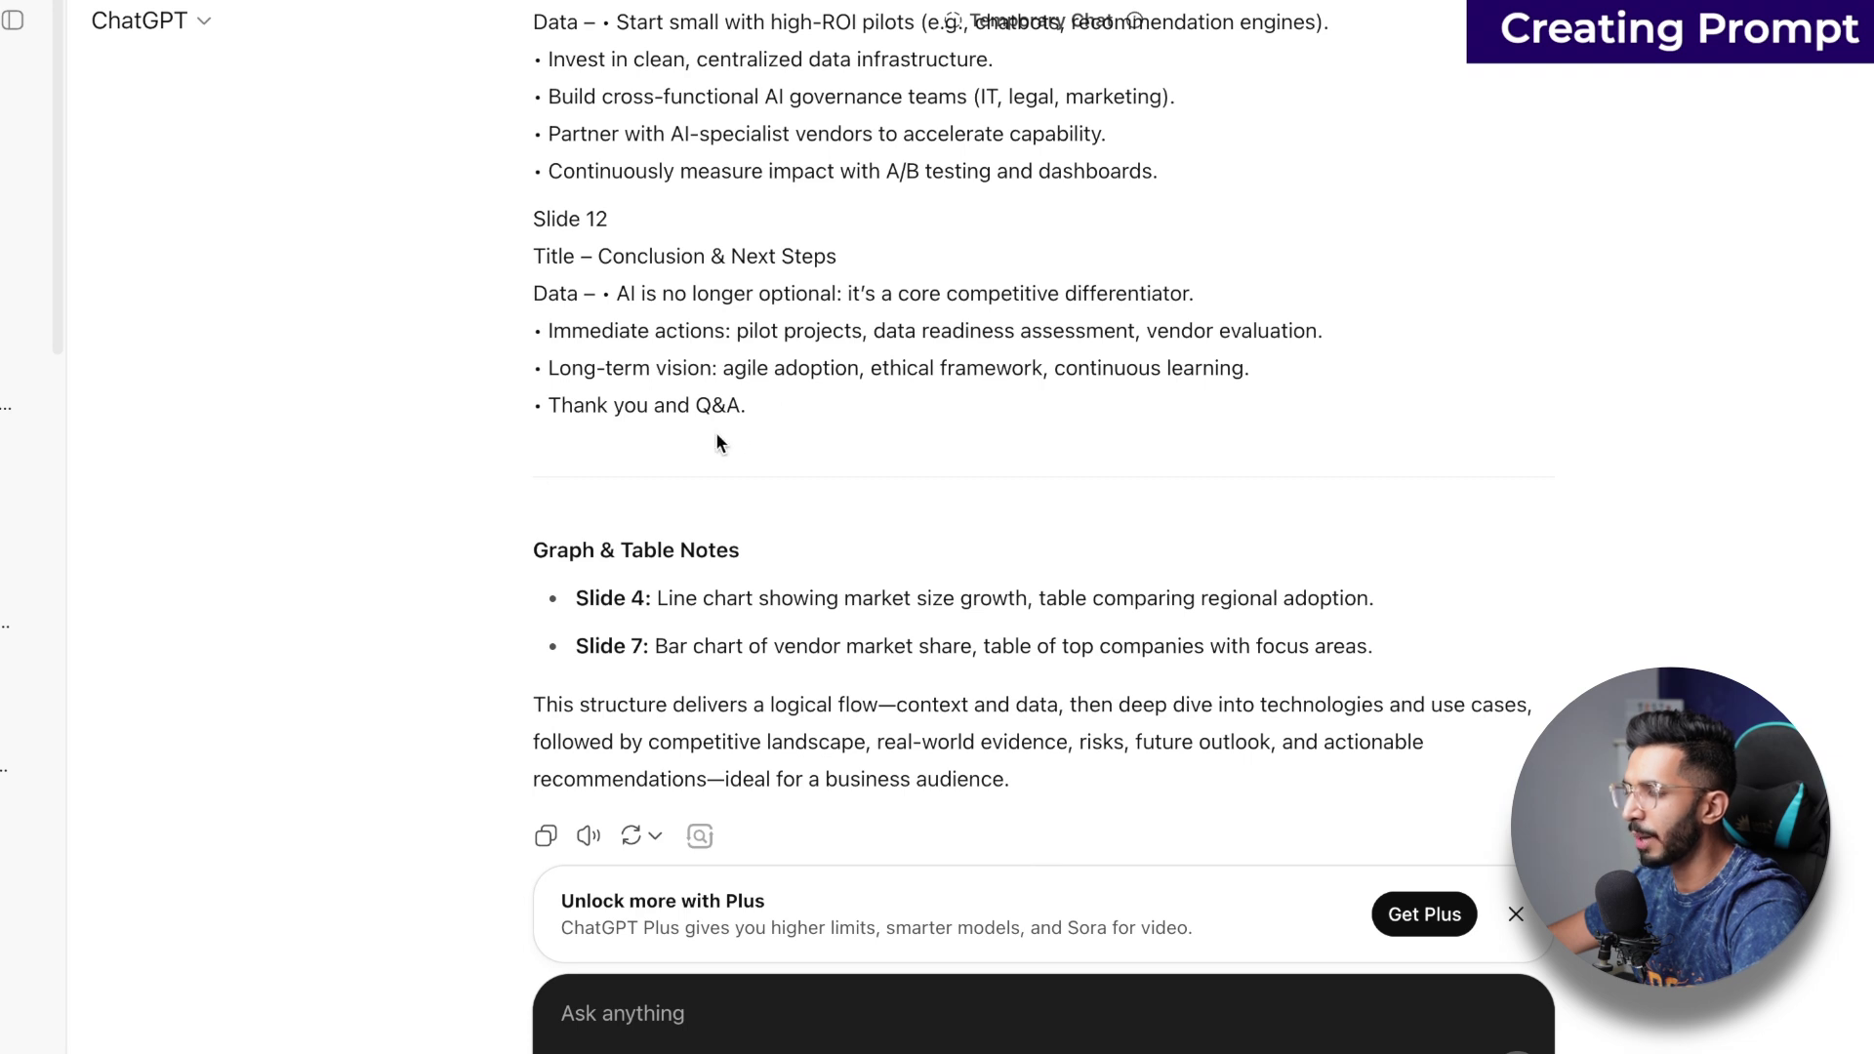
pyautogui.scroll(20, 716, 444)
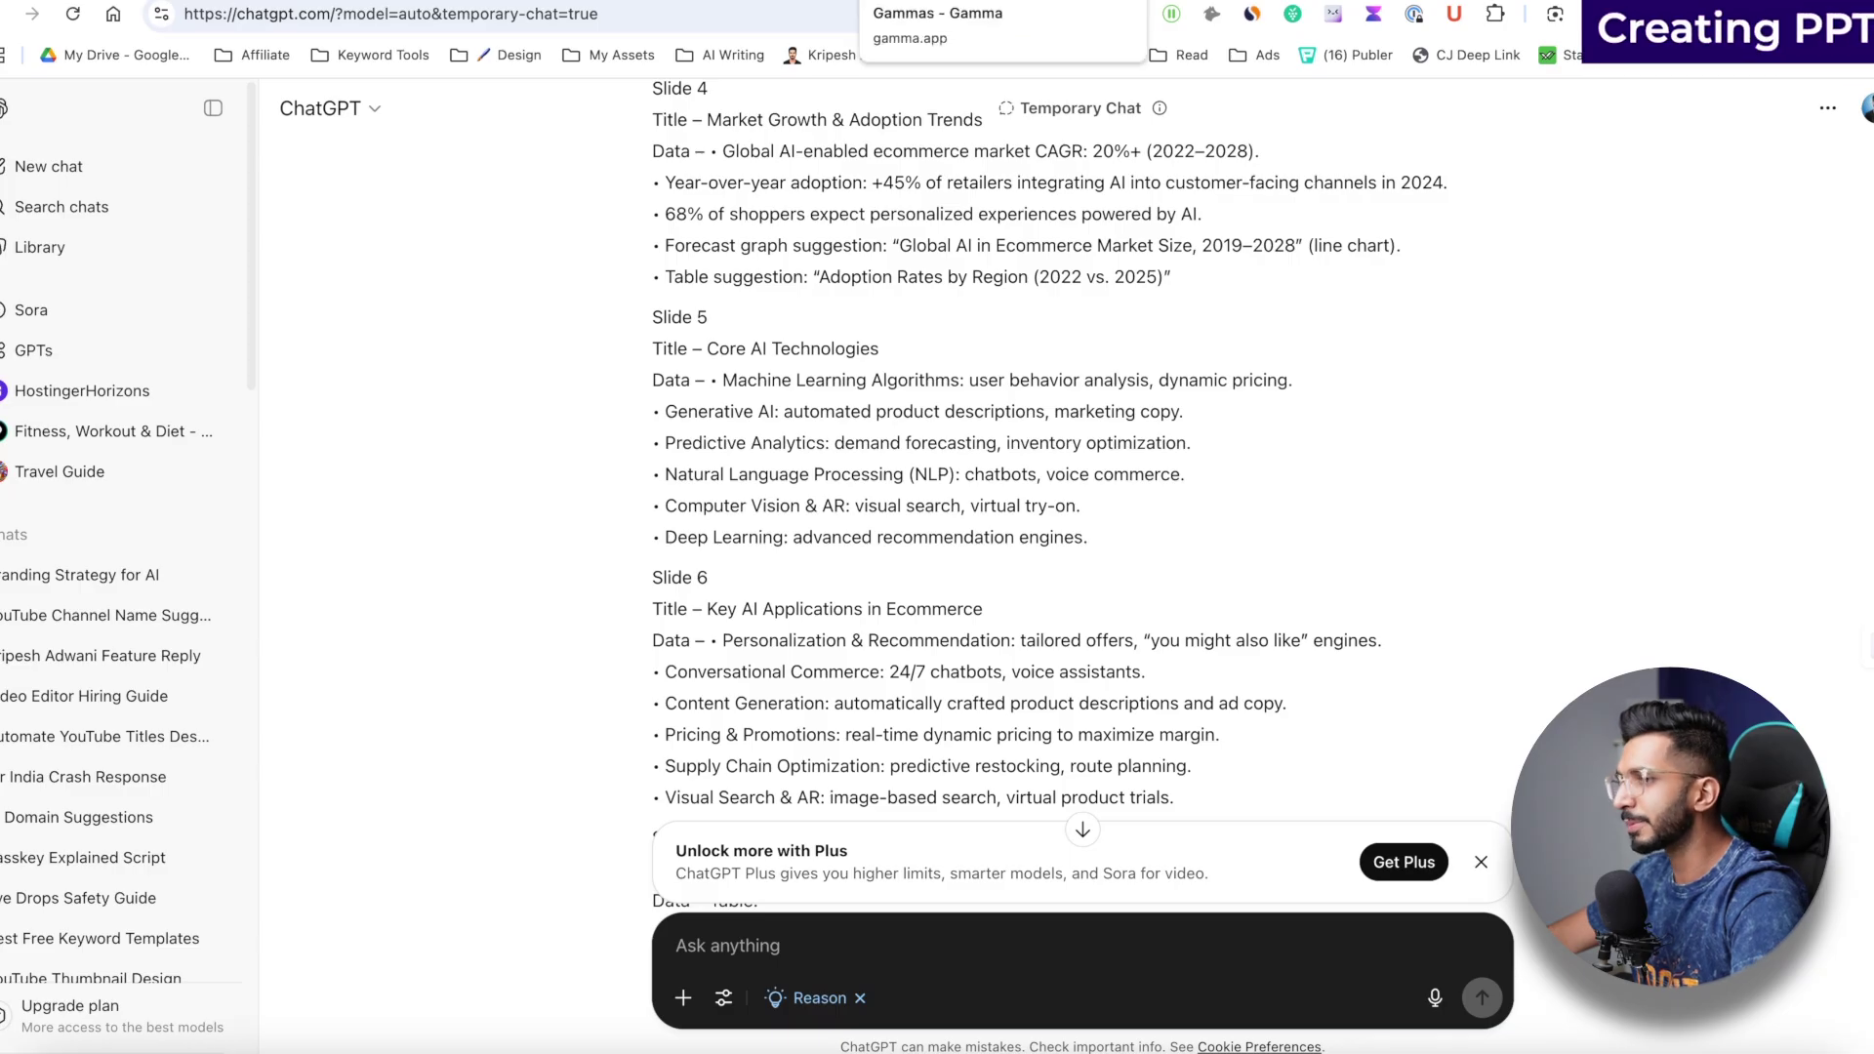
# Step: Switch to Gamma and start a new AI creation with the Paste in text method
pyautogui.click(985, 14)
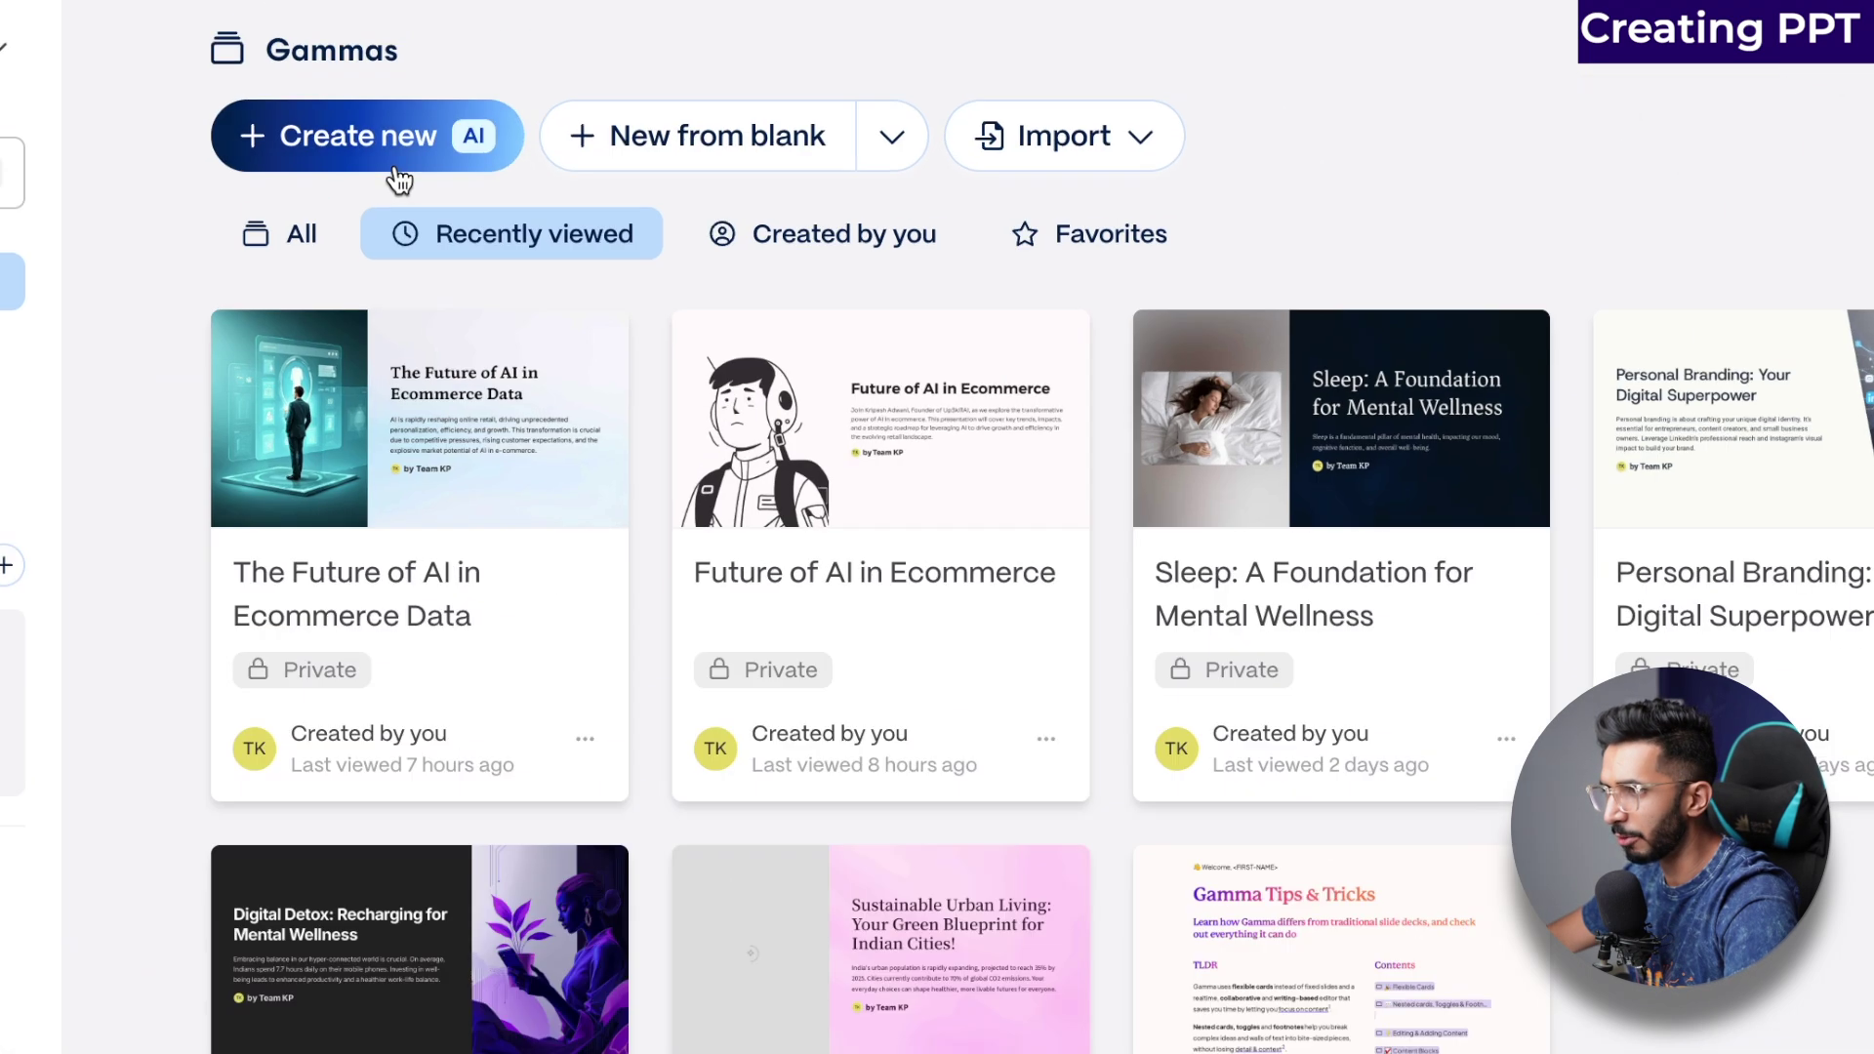
pyautogui.click(394, 168)
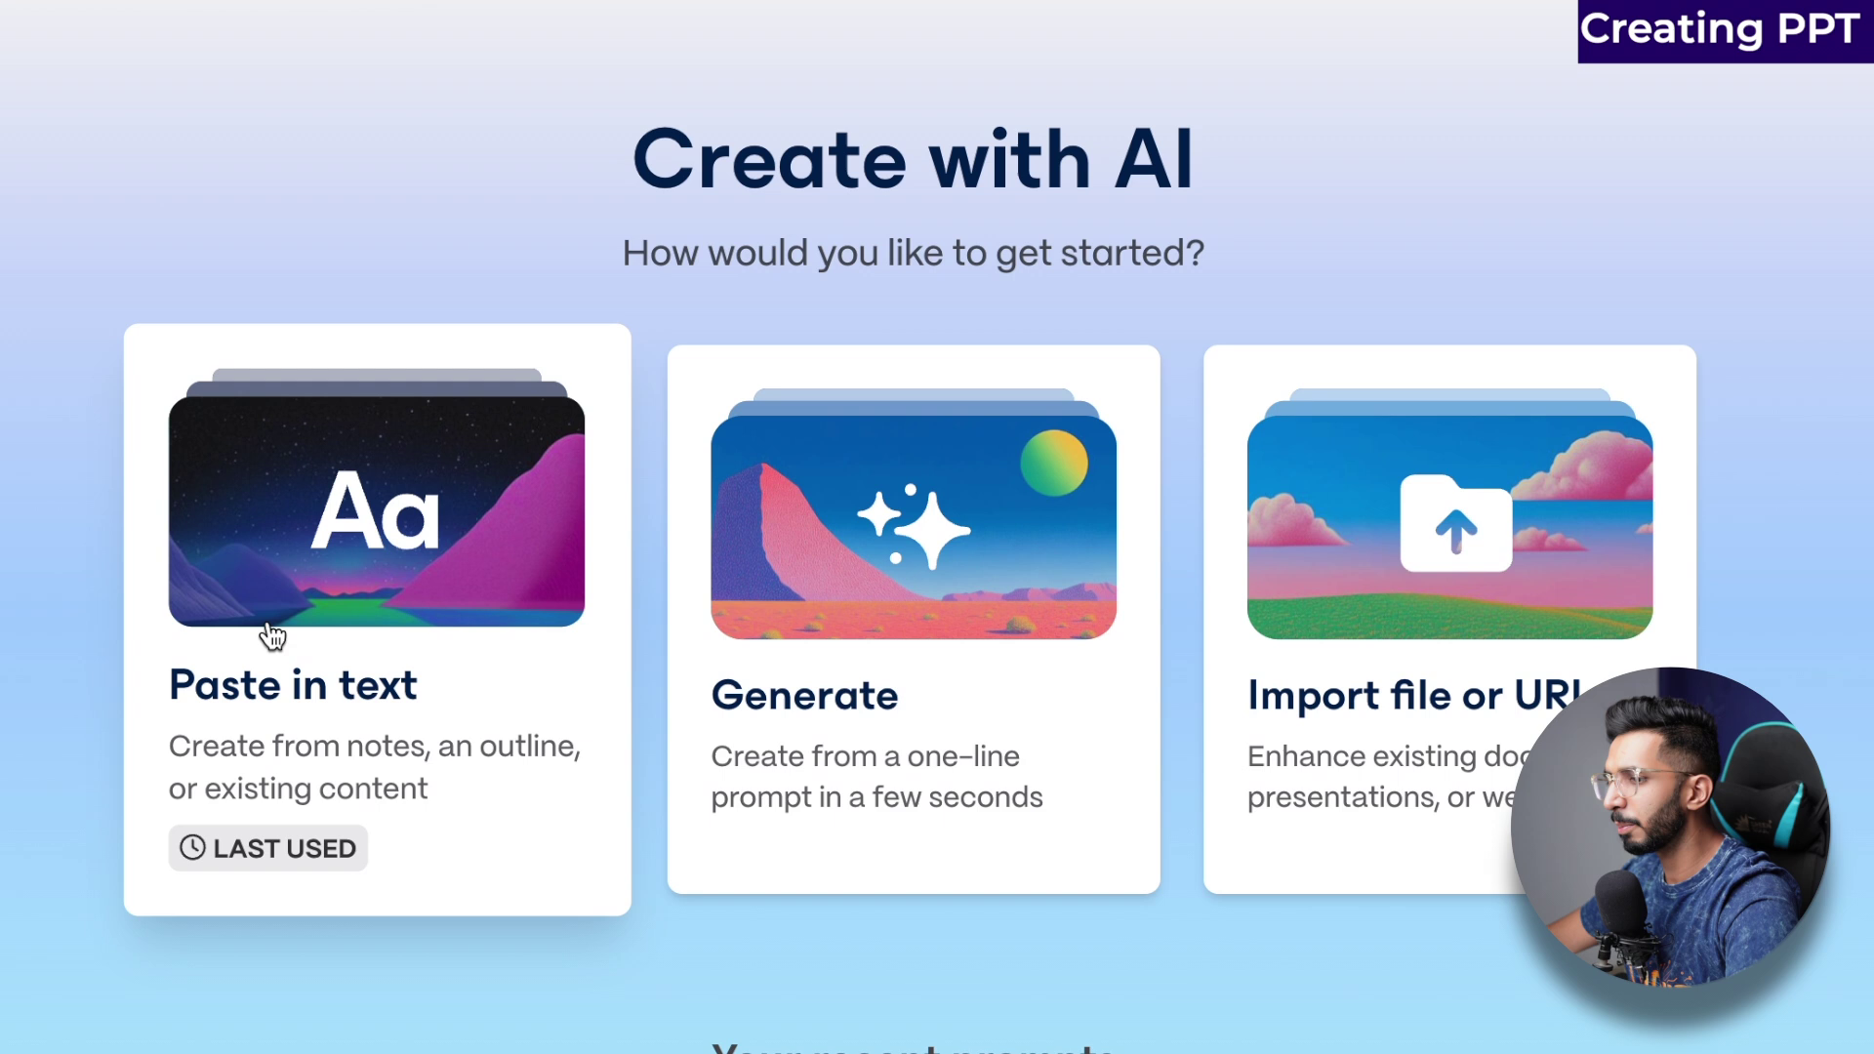
pyautogui.click(273, 636)
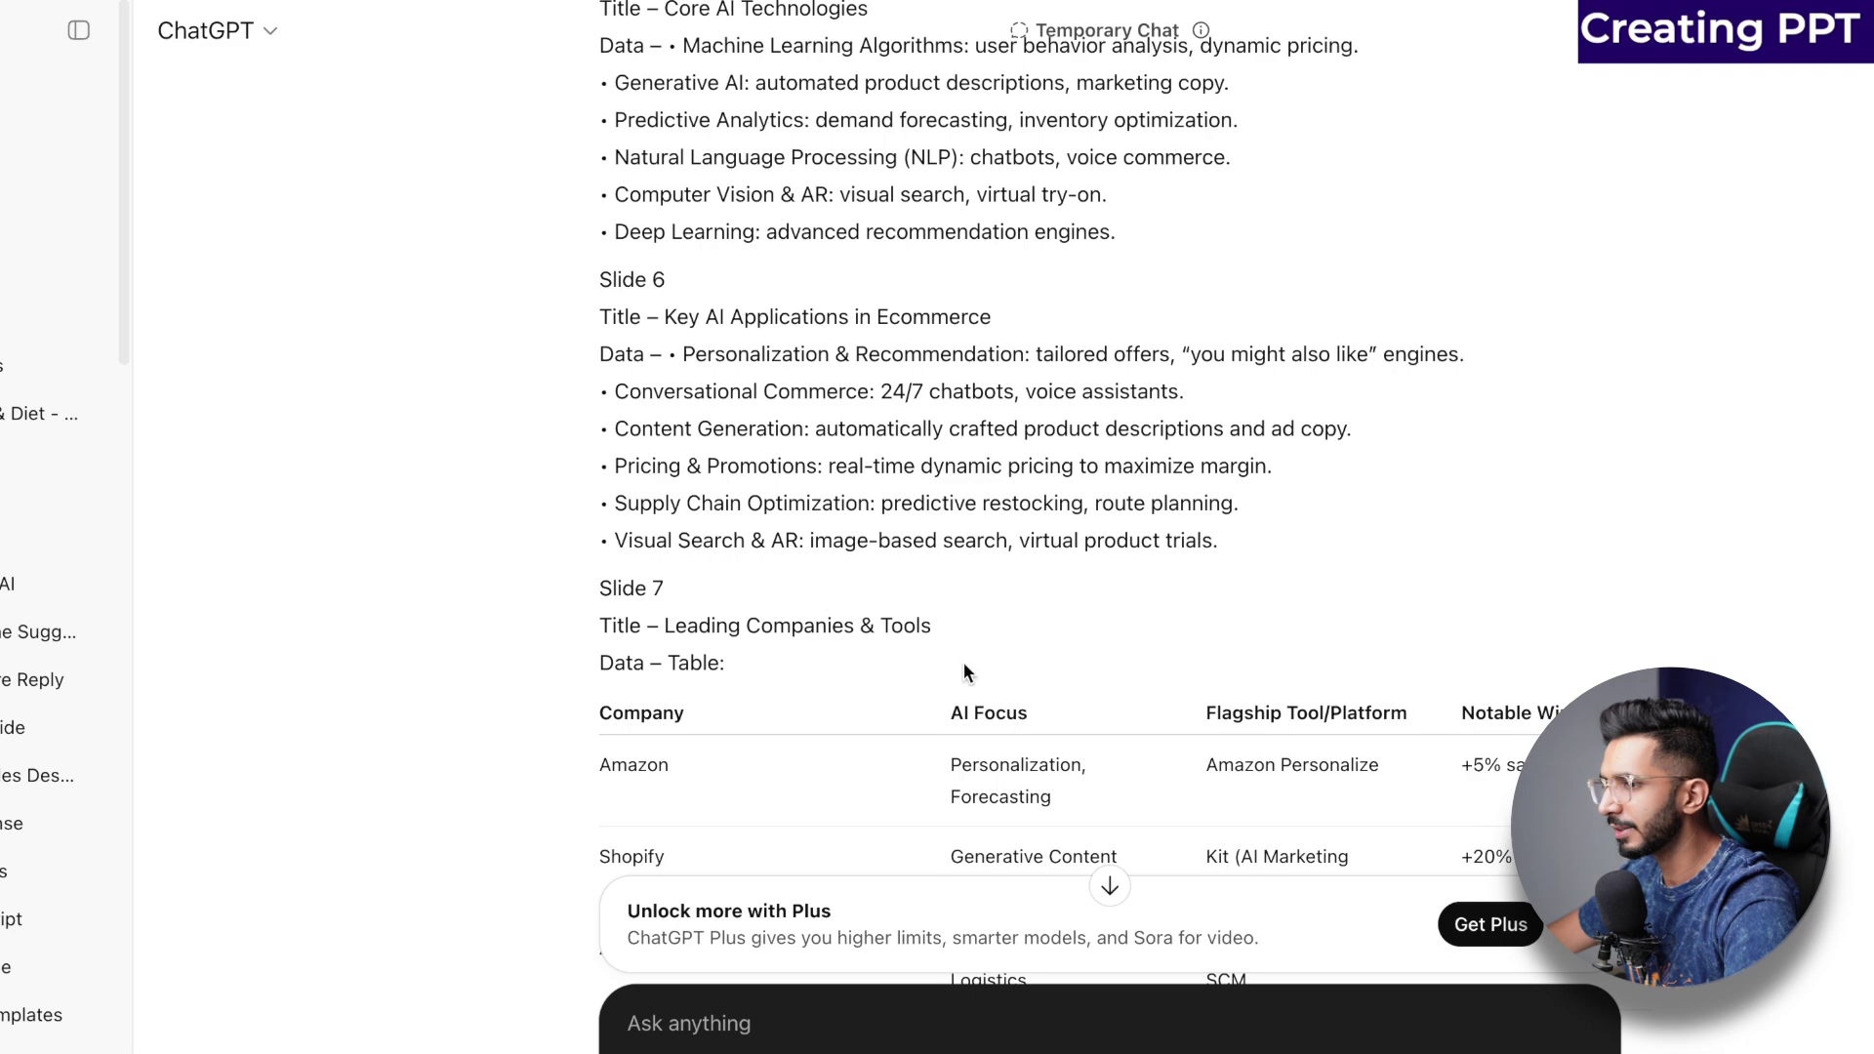
# Step: Copy the text of slides 1 to 12 from the ChatGPT answer into Gamma's content area for the presentation
pyautogui.scroll(-20, 806, 652)
pyautogui.moveTo(815, 430); pyautogui.dragTo(598, 294)
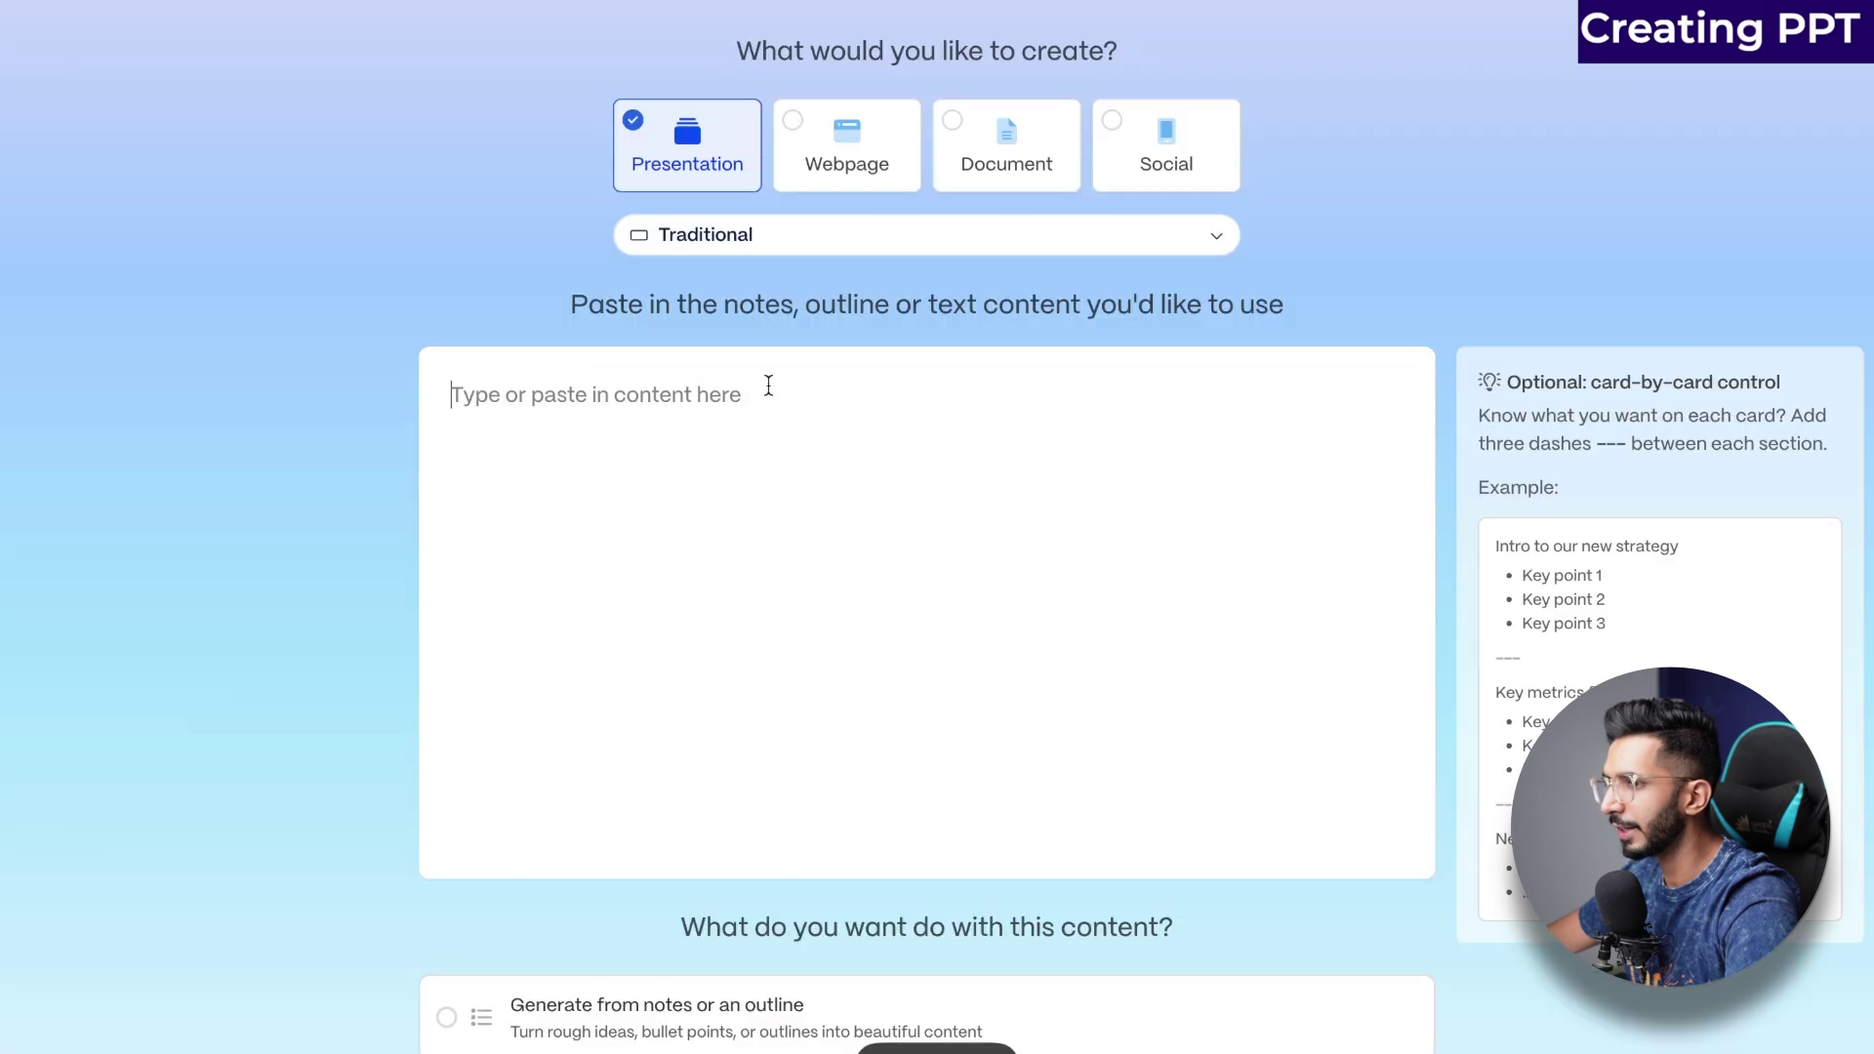
pyautogui.click(531, 472)
pyautogui.press('super+v')
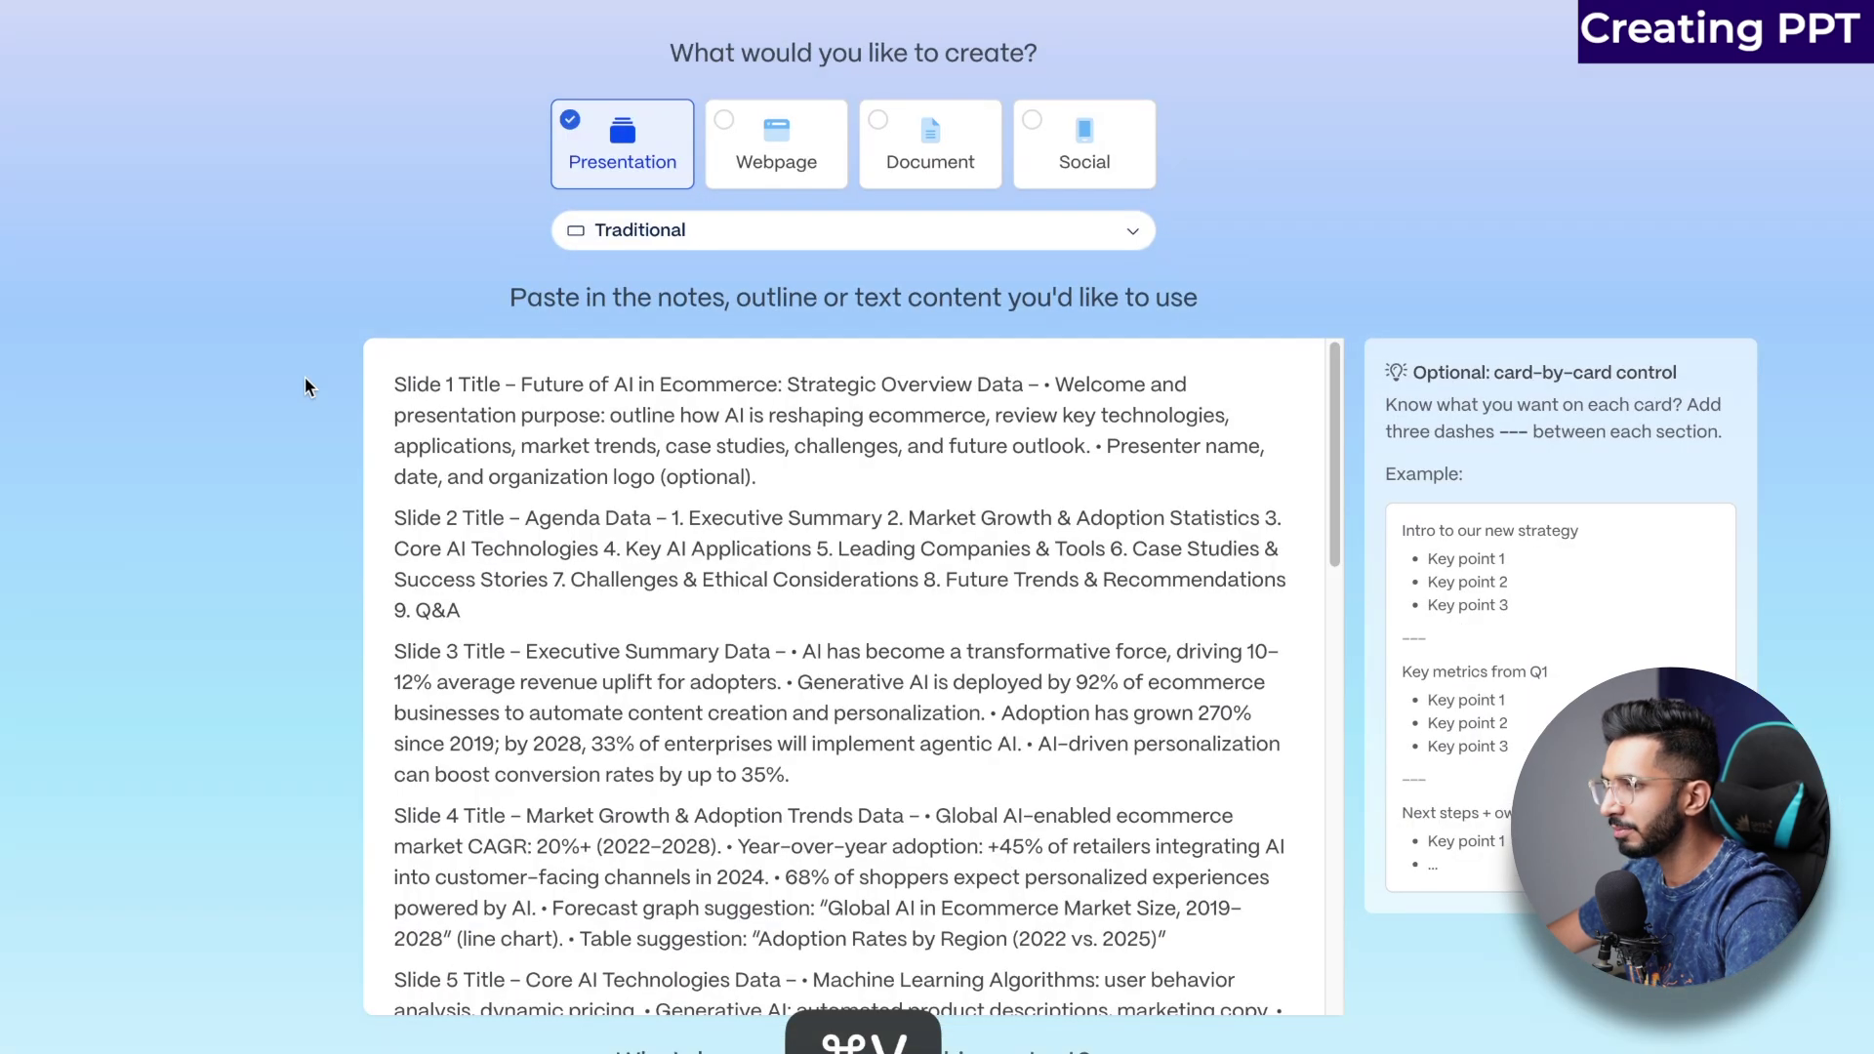
# Step: Choose to summarize long text or document for the pasted content and continue to the prompt editor
pyautogui.scroll(-5, 305, 377)
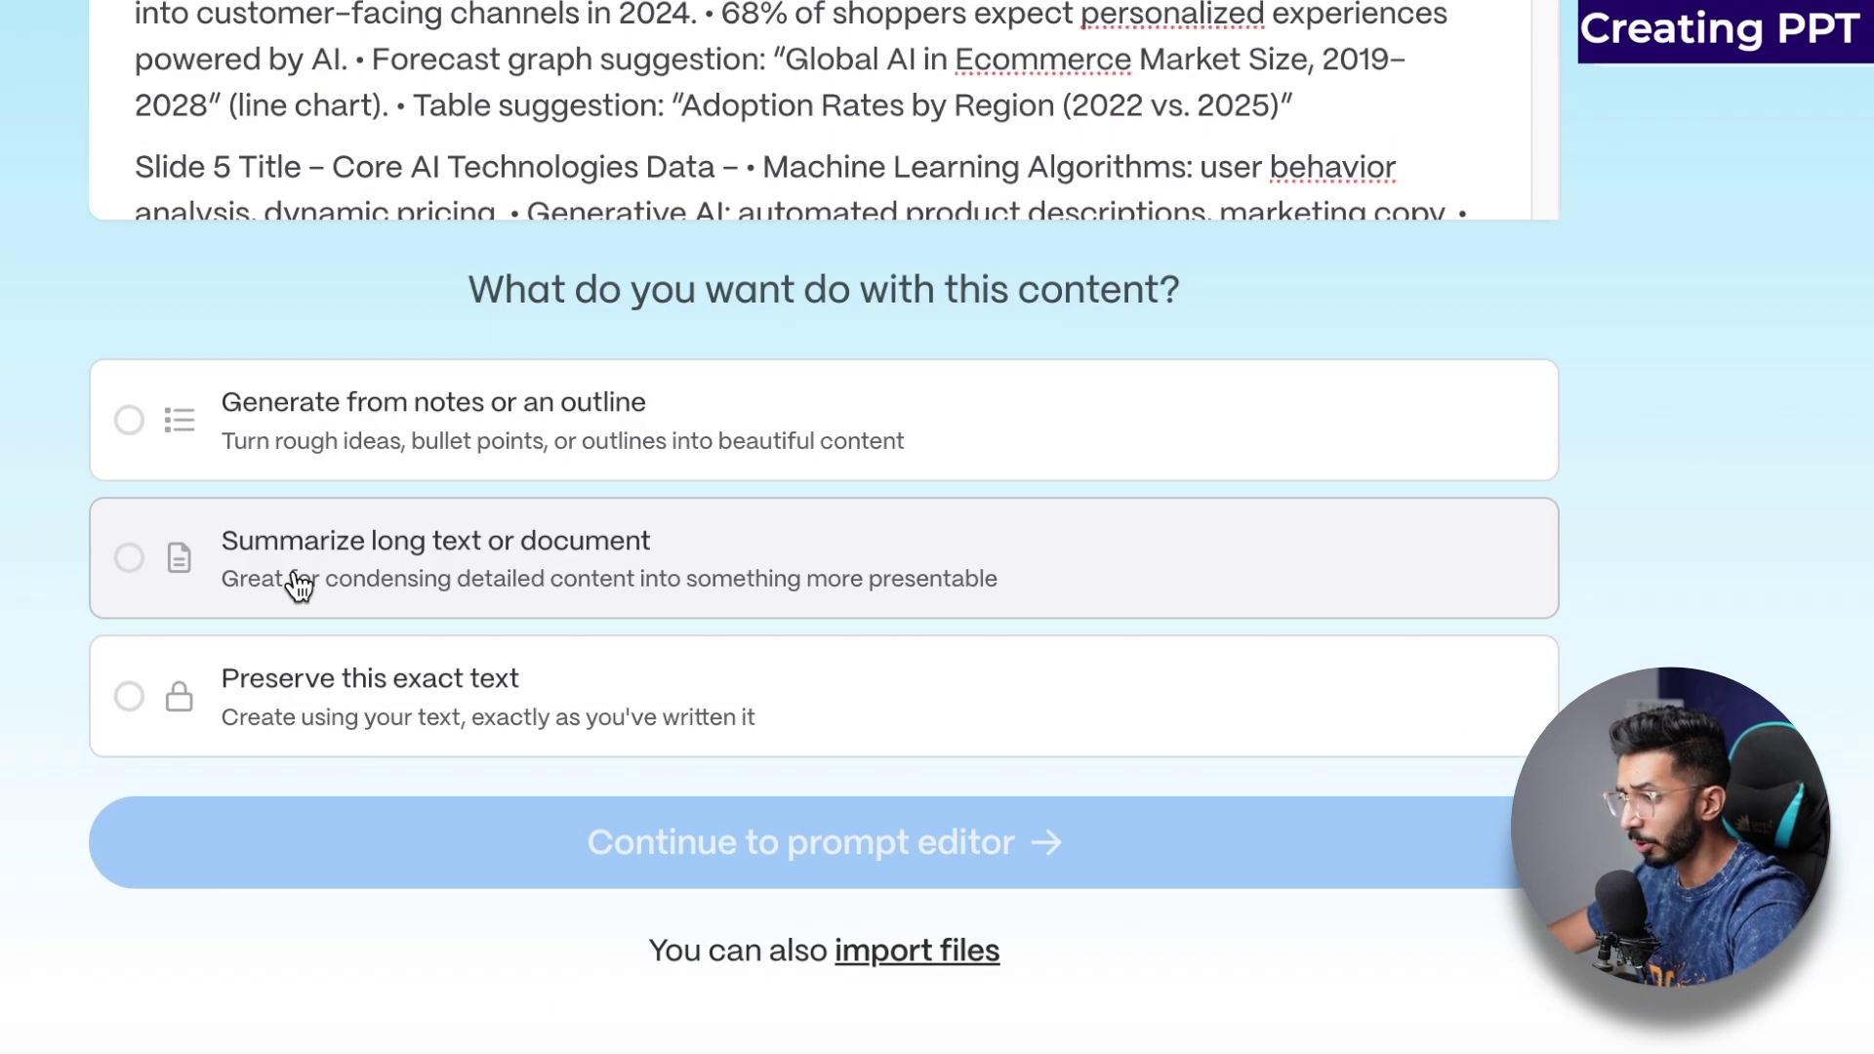
pyautogui.click(283, 566)
pyautogui.click(716, 847)
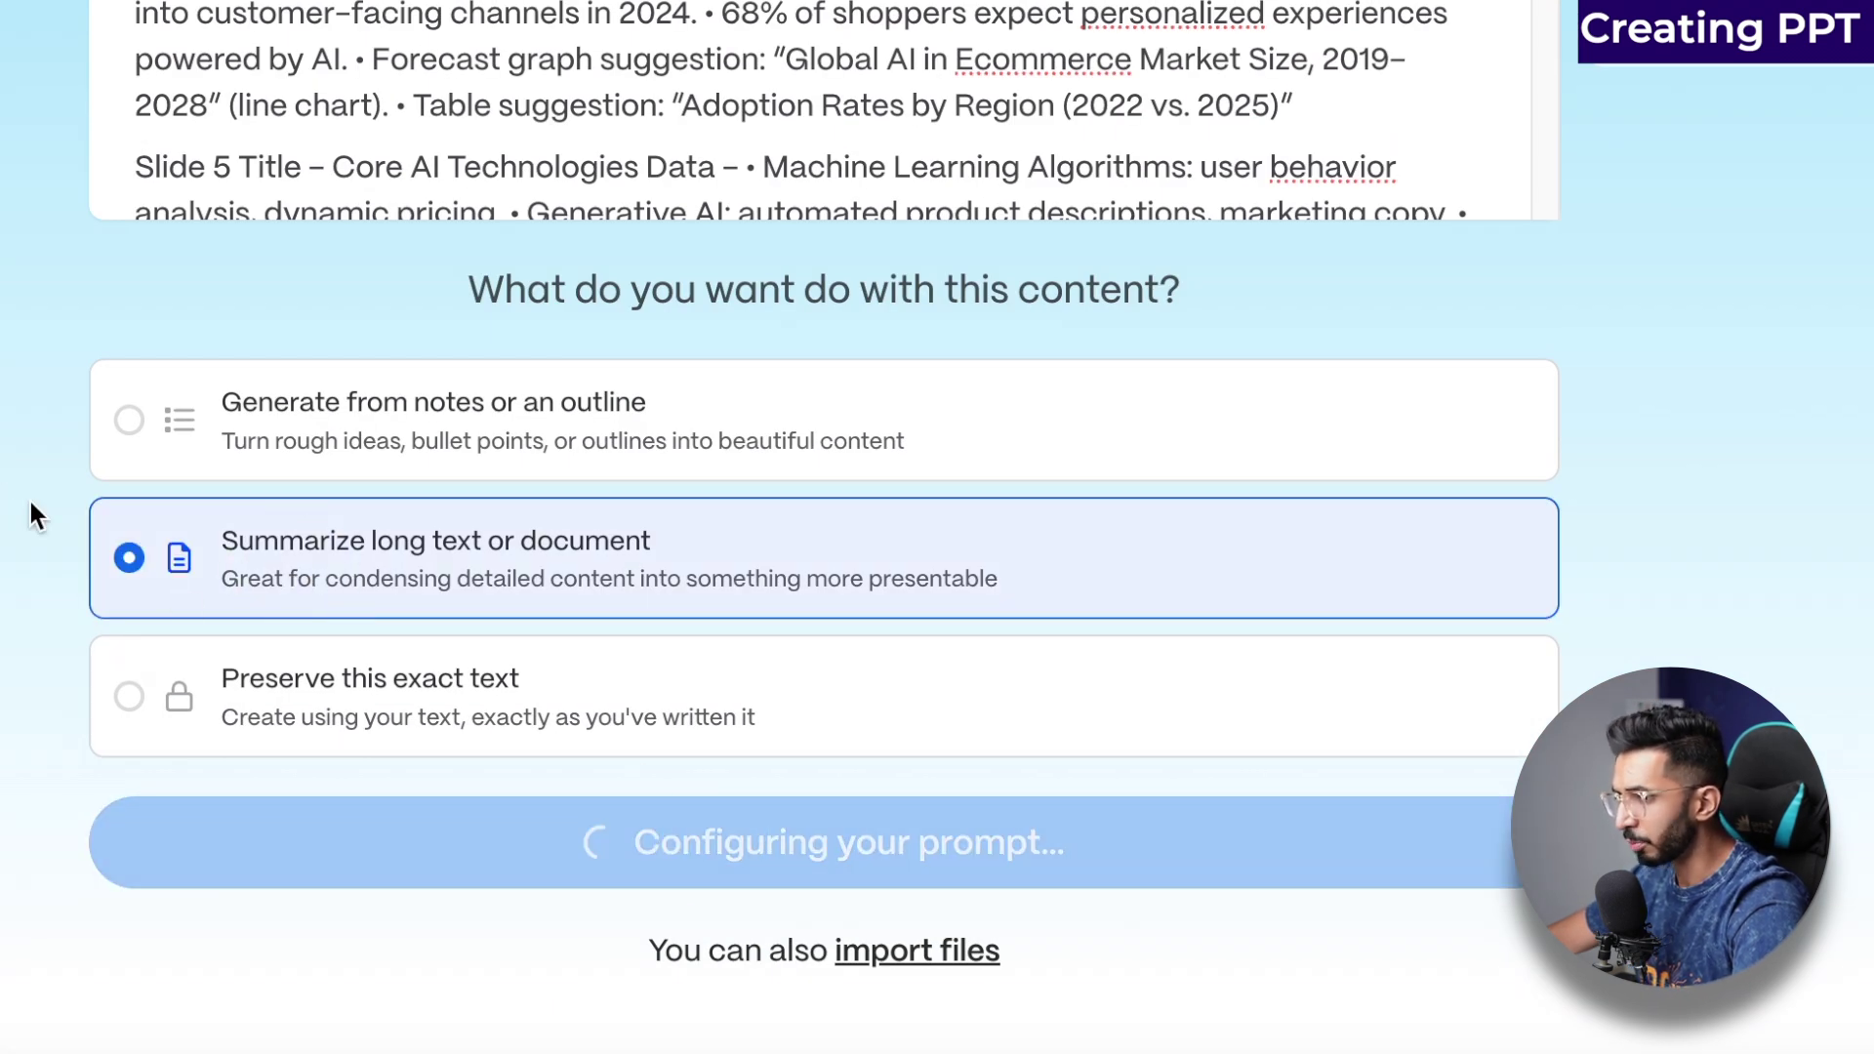
# Step: Change the content to card-by-card mode, have it split automatically into cards, and look through the cards
pyautogui.scroll(3, 31, 503)
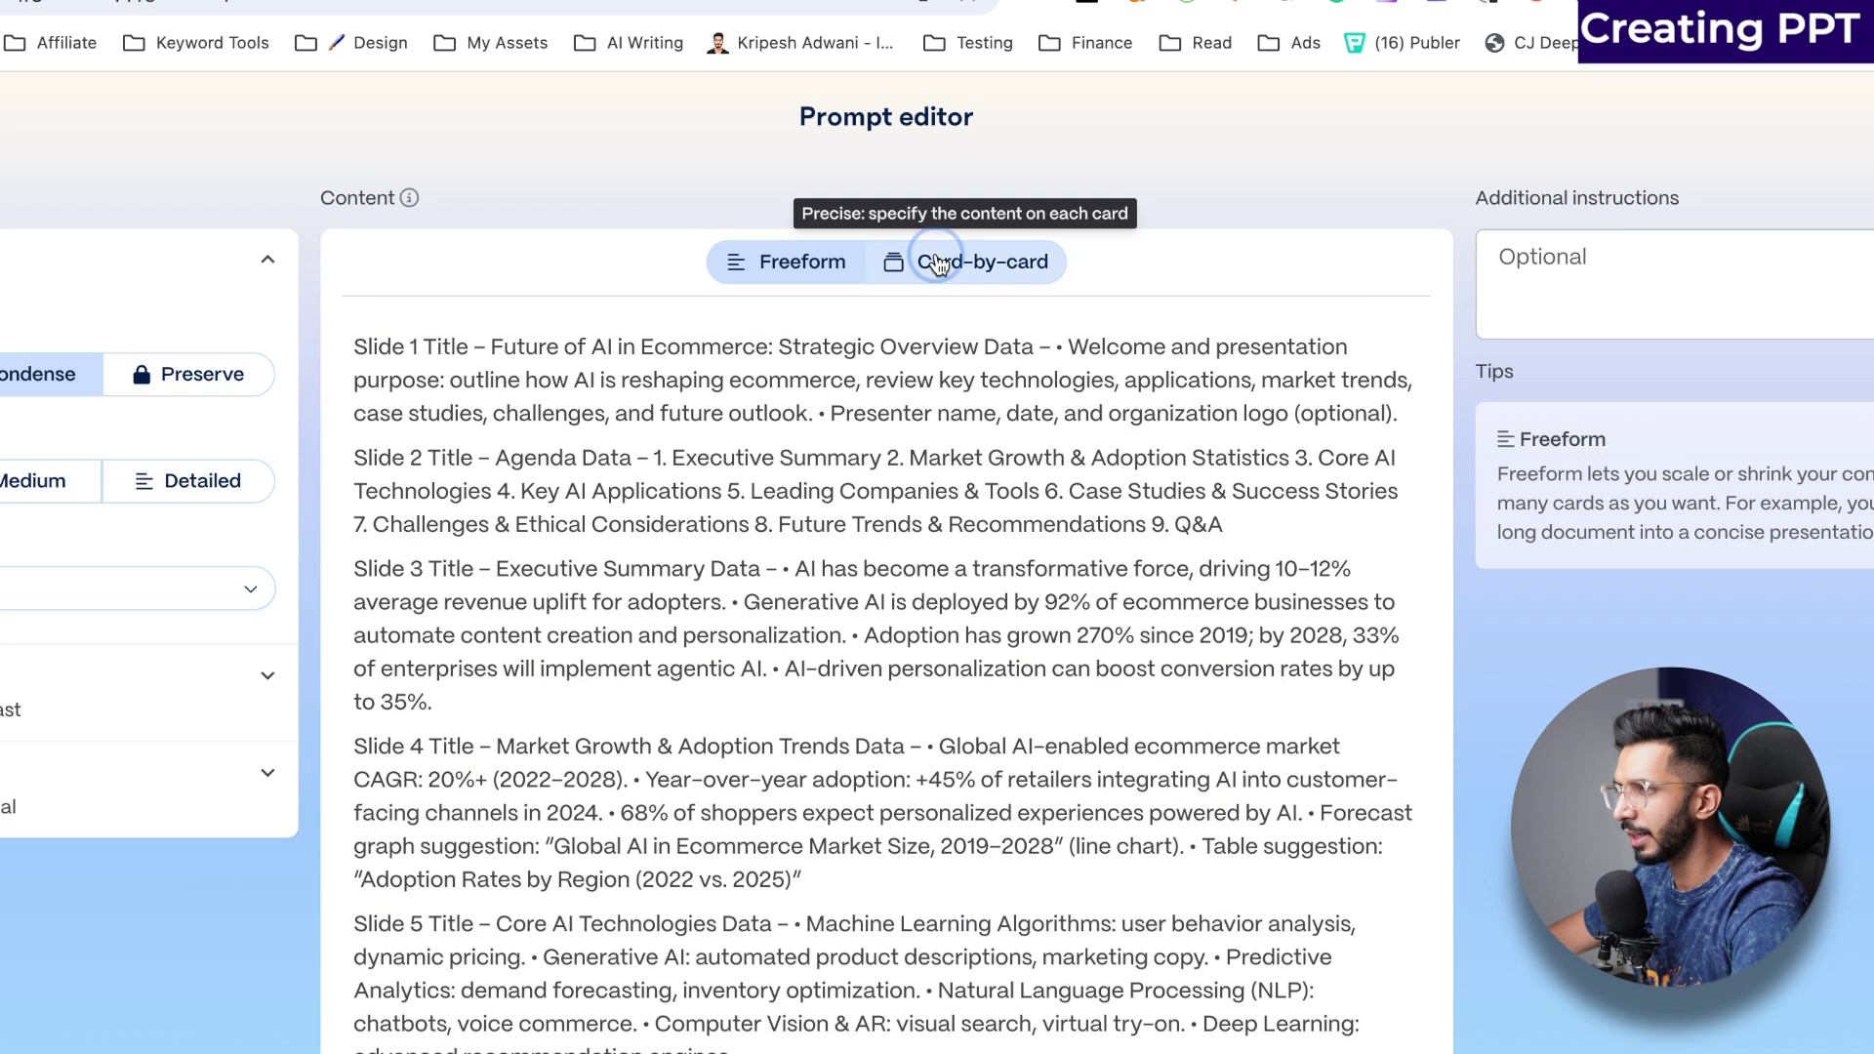
pyautogui.click(937, 263)
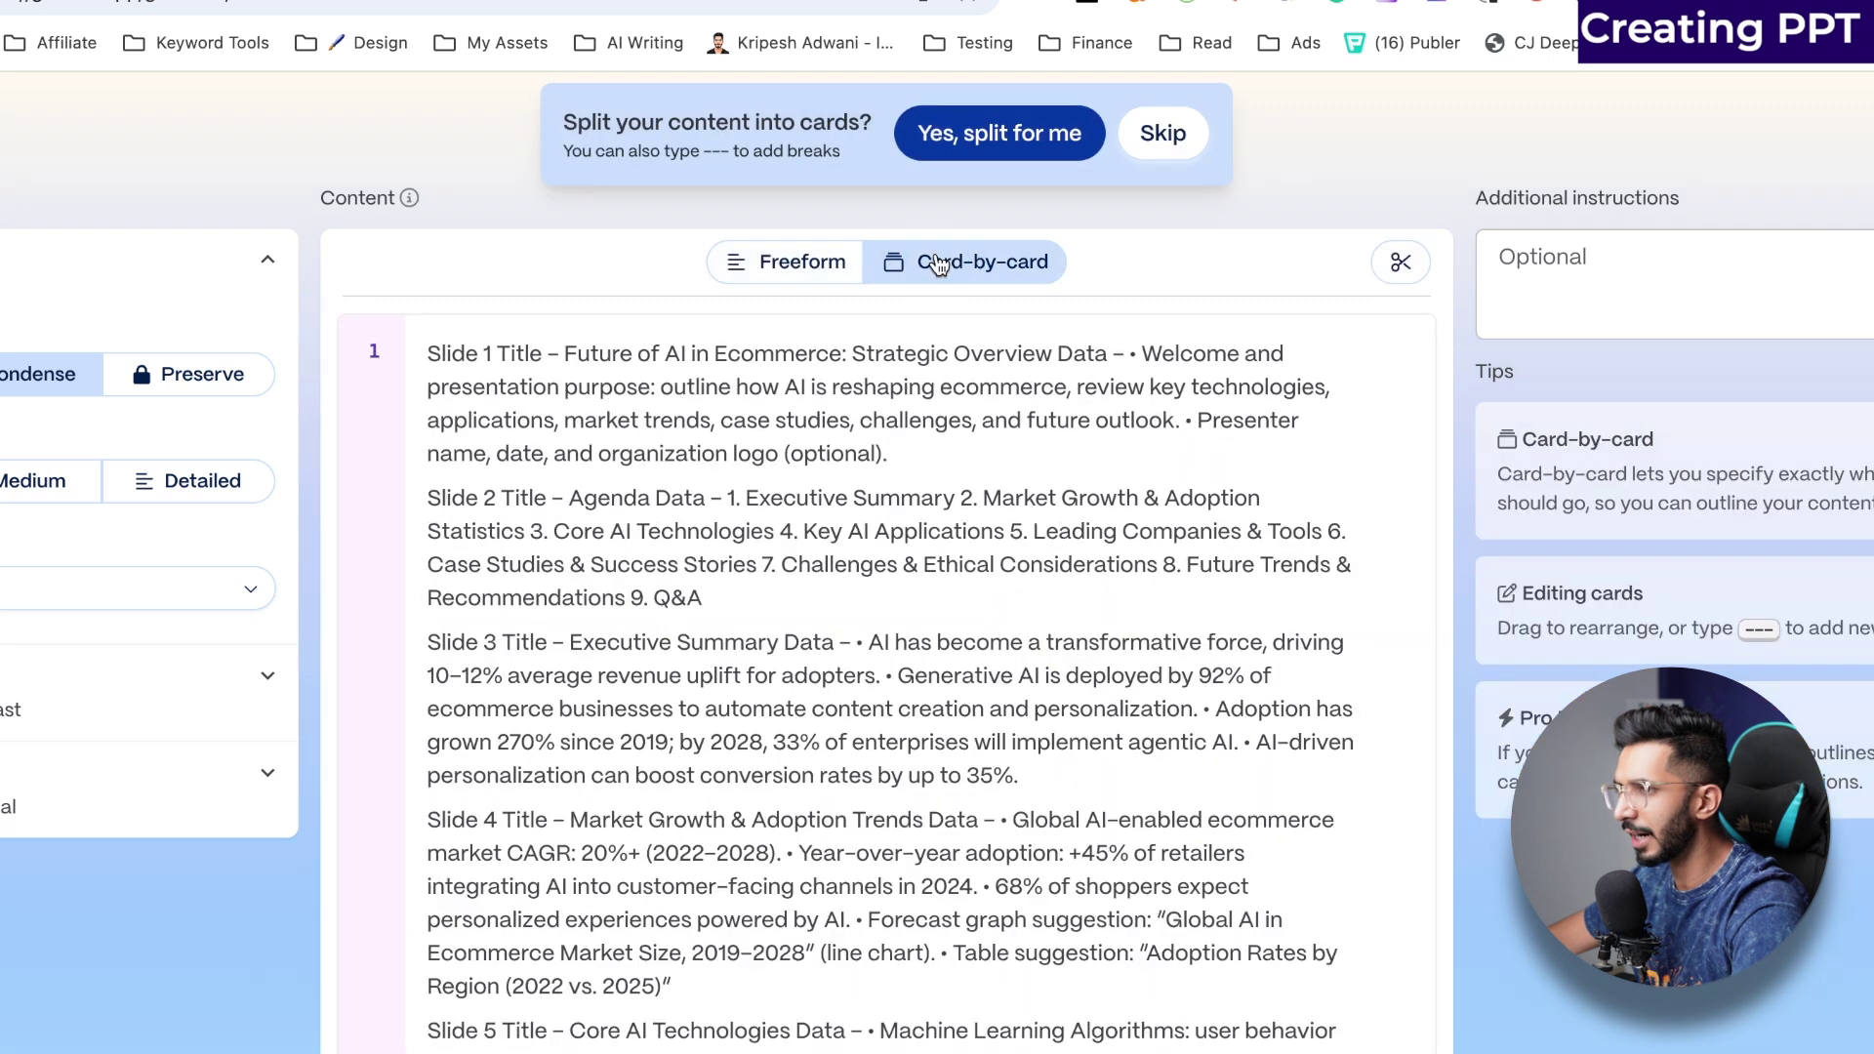
pyautogui.click(937, 137)
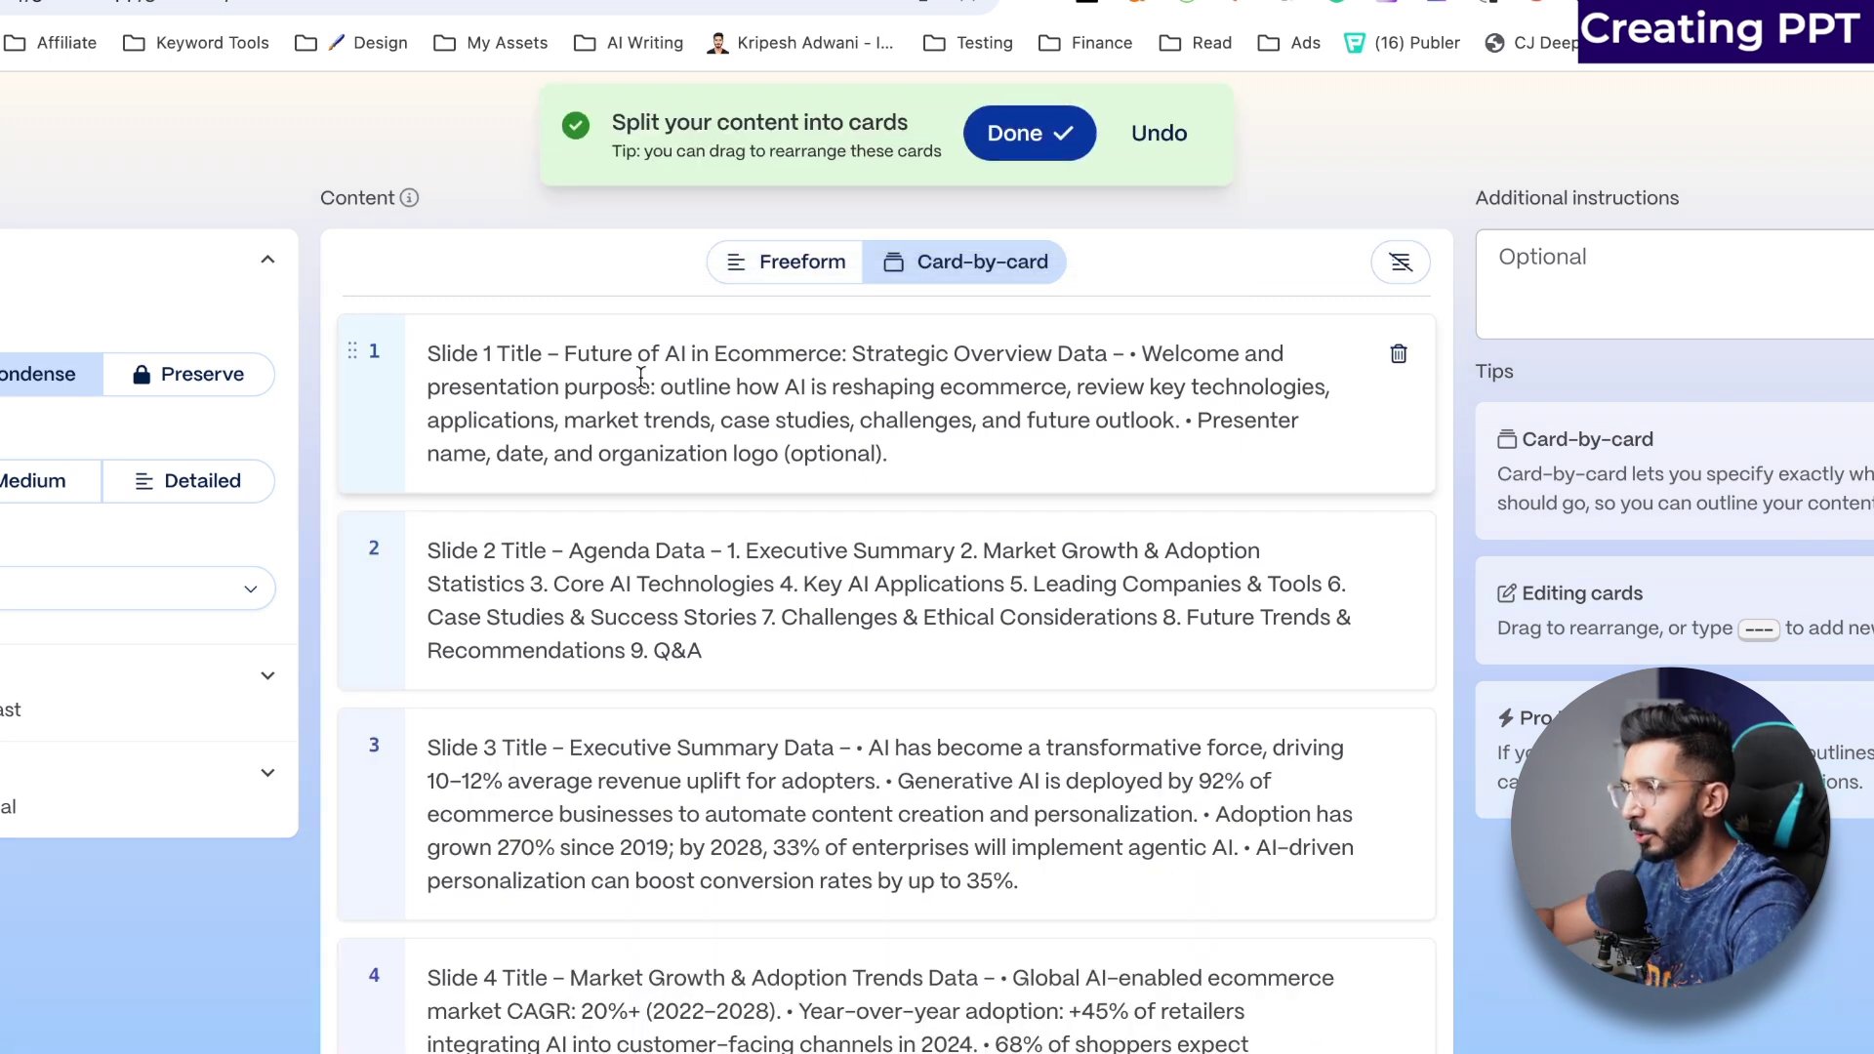
pyautogui.scroll(-5, 624, 546)
pyautogui.click(581, 606)
pyautogui.click(441, 721)
pyautogui.scroll(-8, 488, 634)
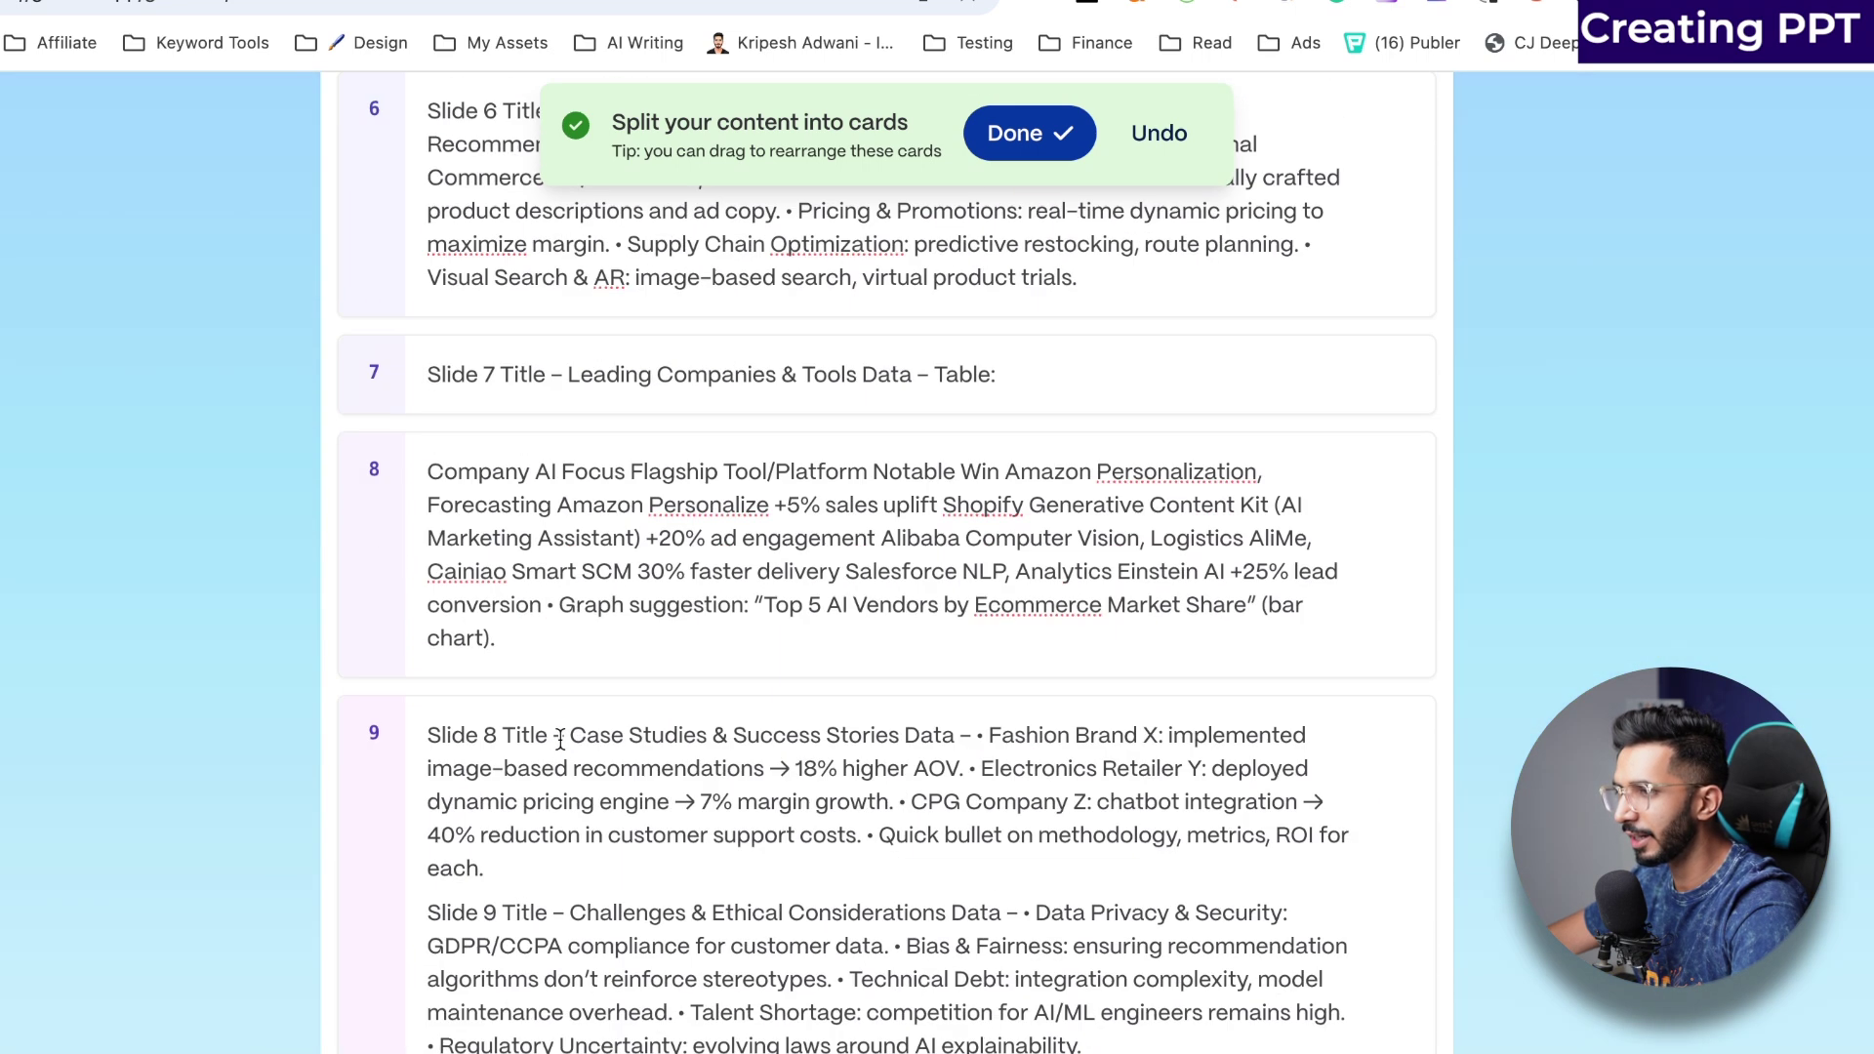
# Step: Copy the Slide 4 line chart and table note from the ChatGPT answer to the end of card 4 in Gamma
pyautogui.scroll(1, 559, 430)
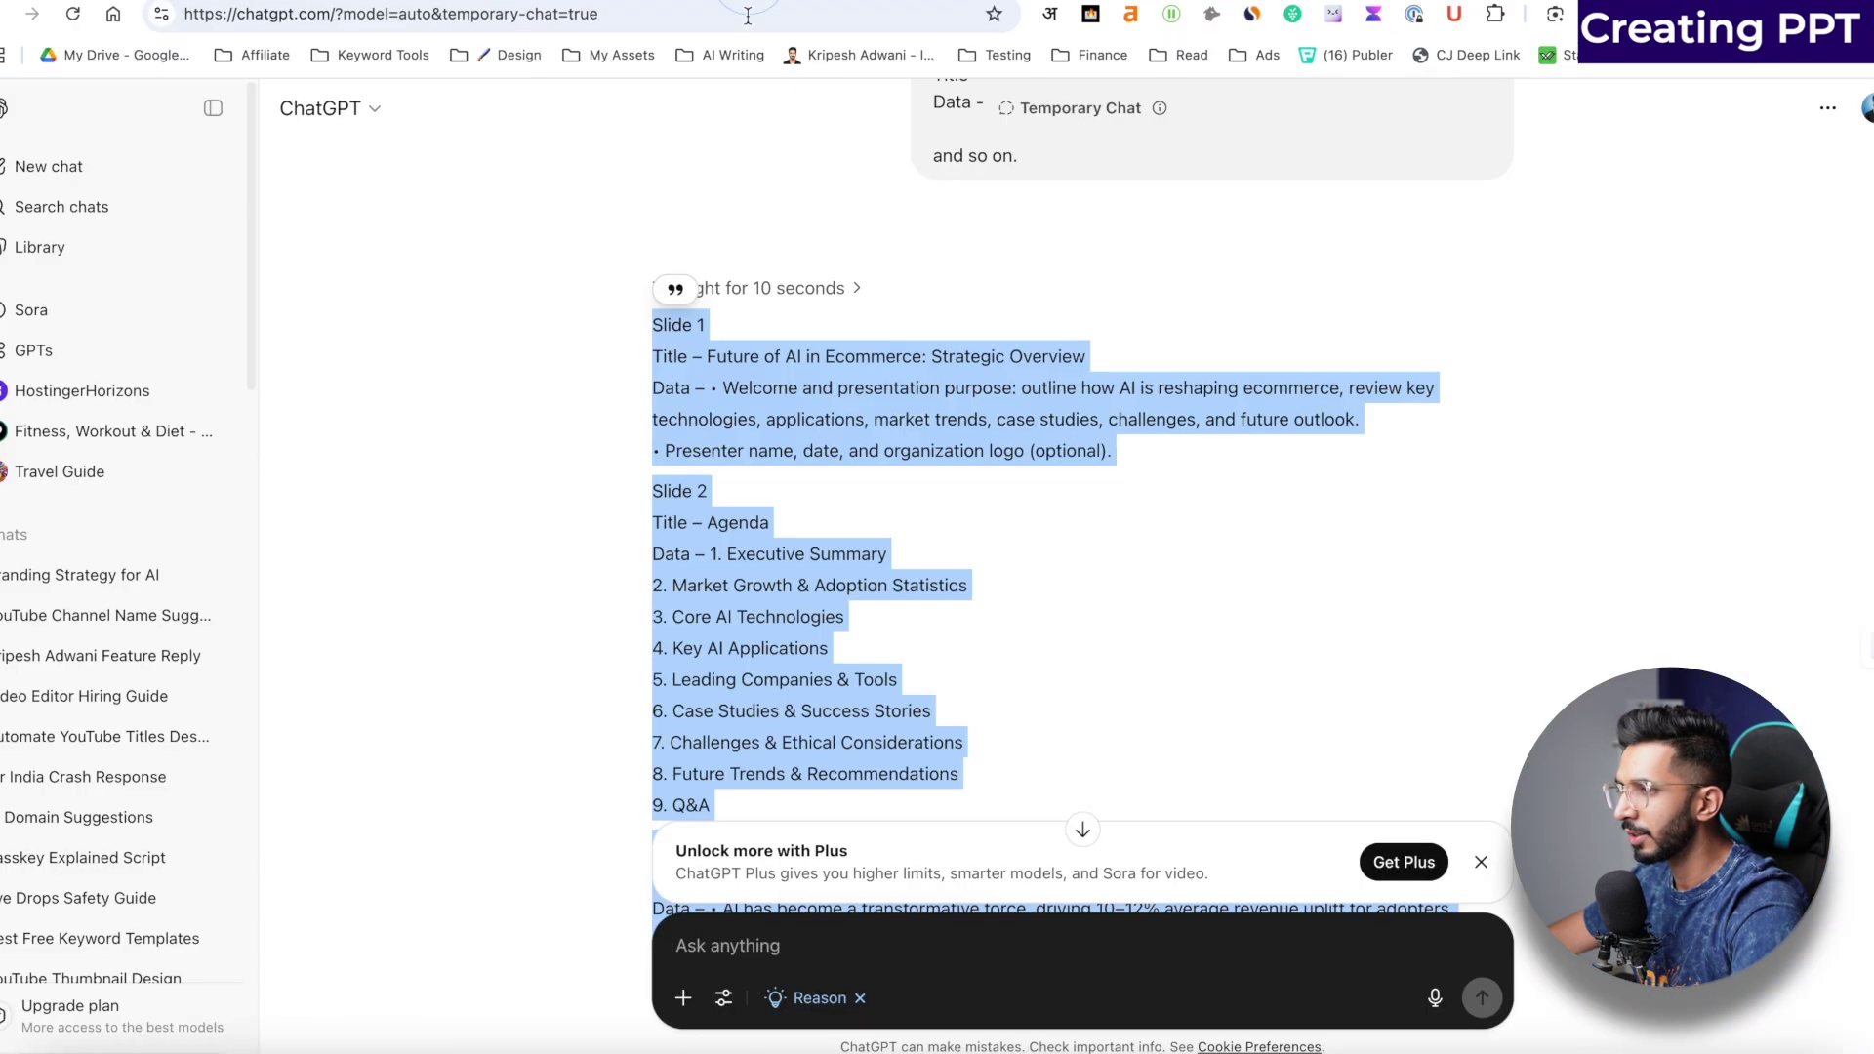
pyautogui.moveTo(684, 888); pyautogui.dragTo(681, 633)
pyautogui.scroll(-20, 680, 632)
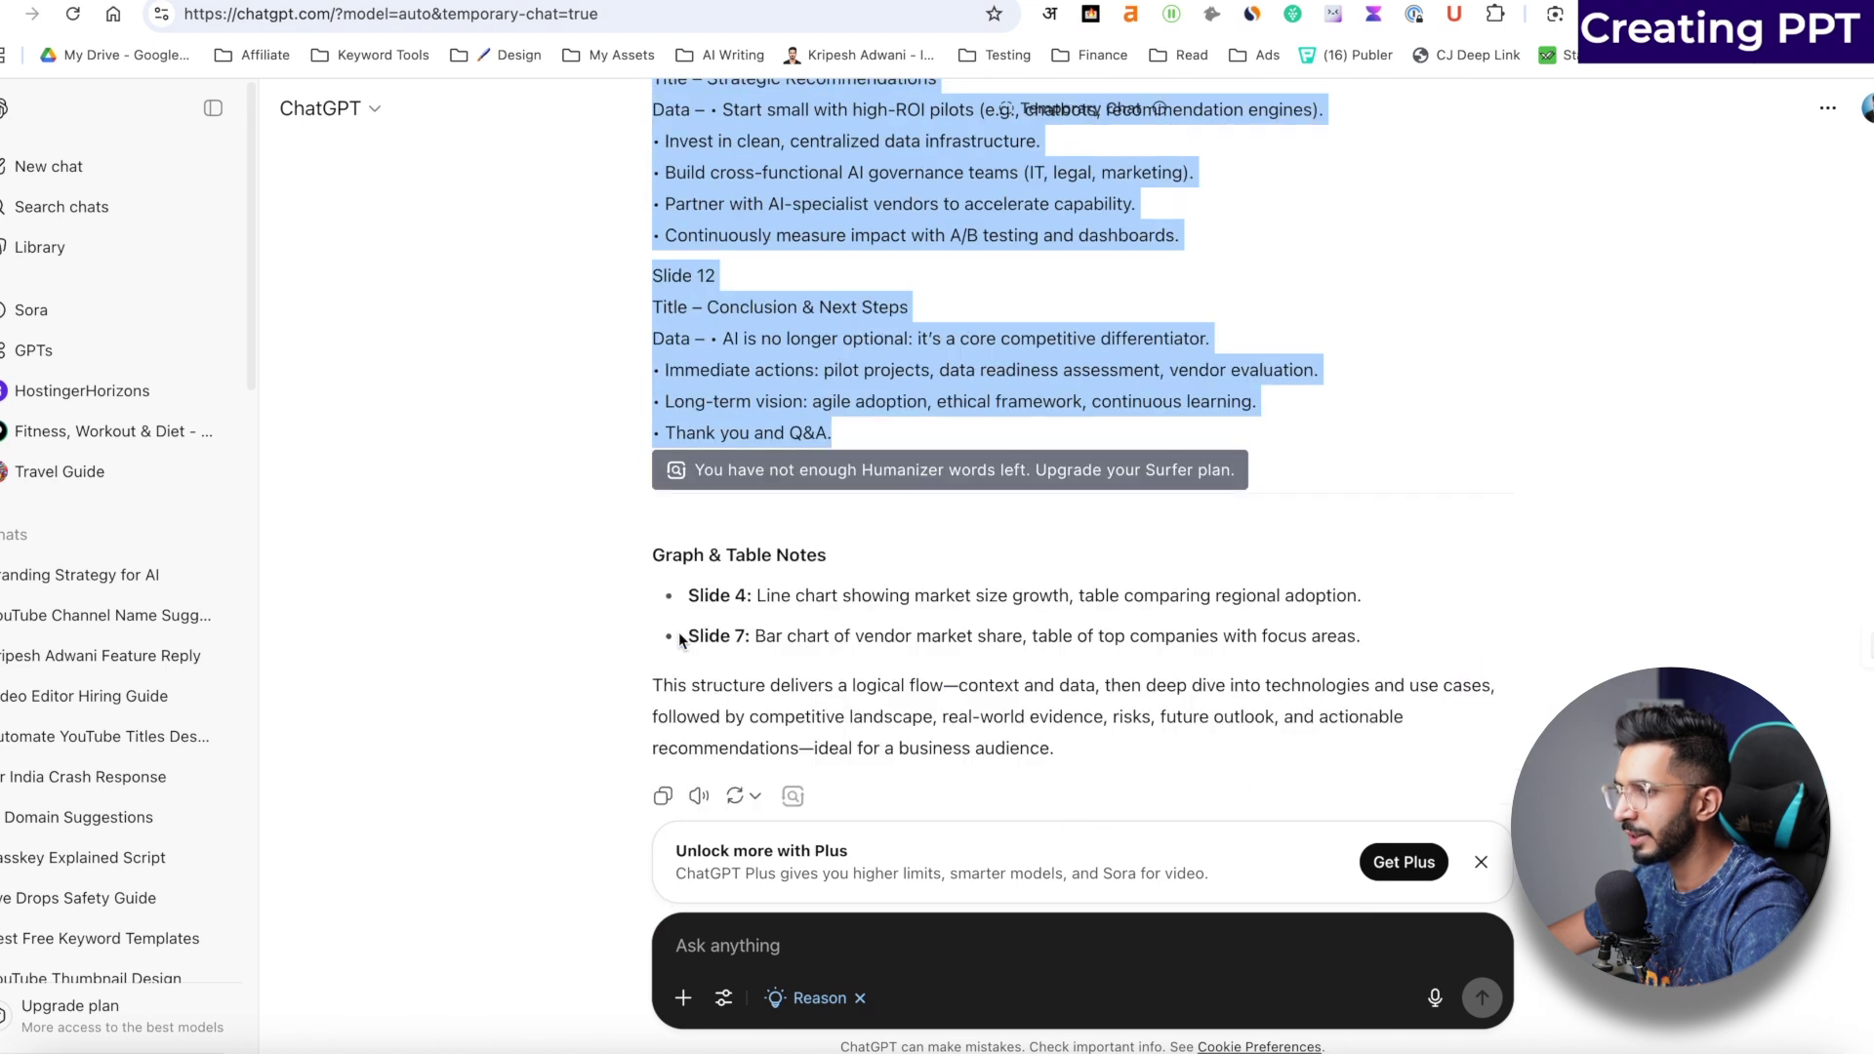
pyautogui.moveTo(761, 596); pyautogui.dragTo(1391, 596)
pyautogui.press('super+c')
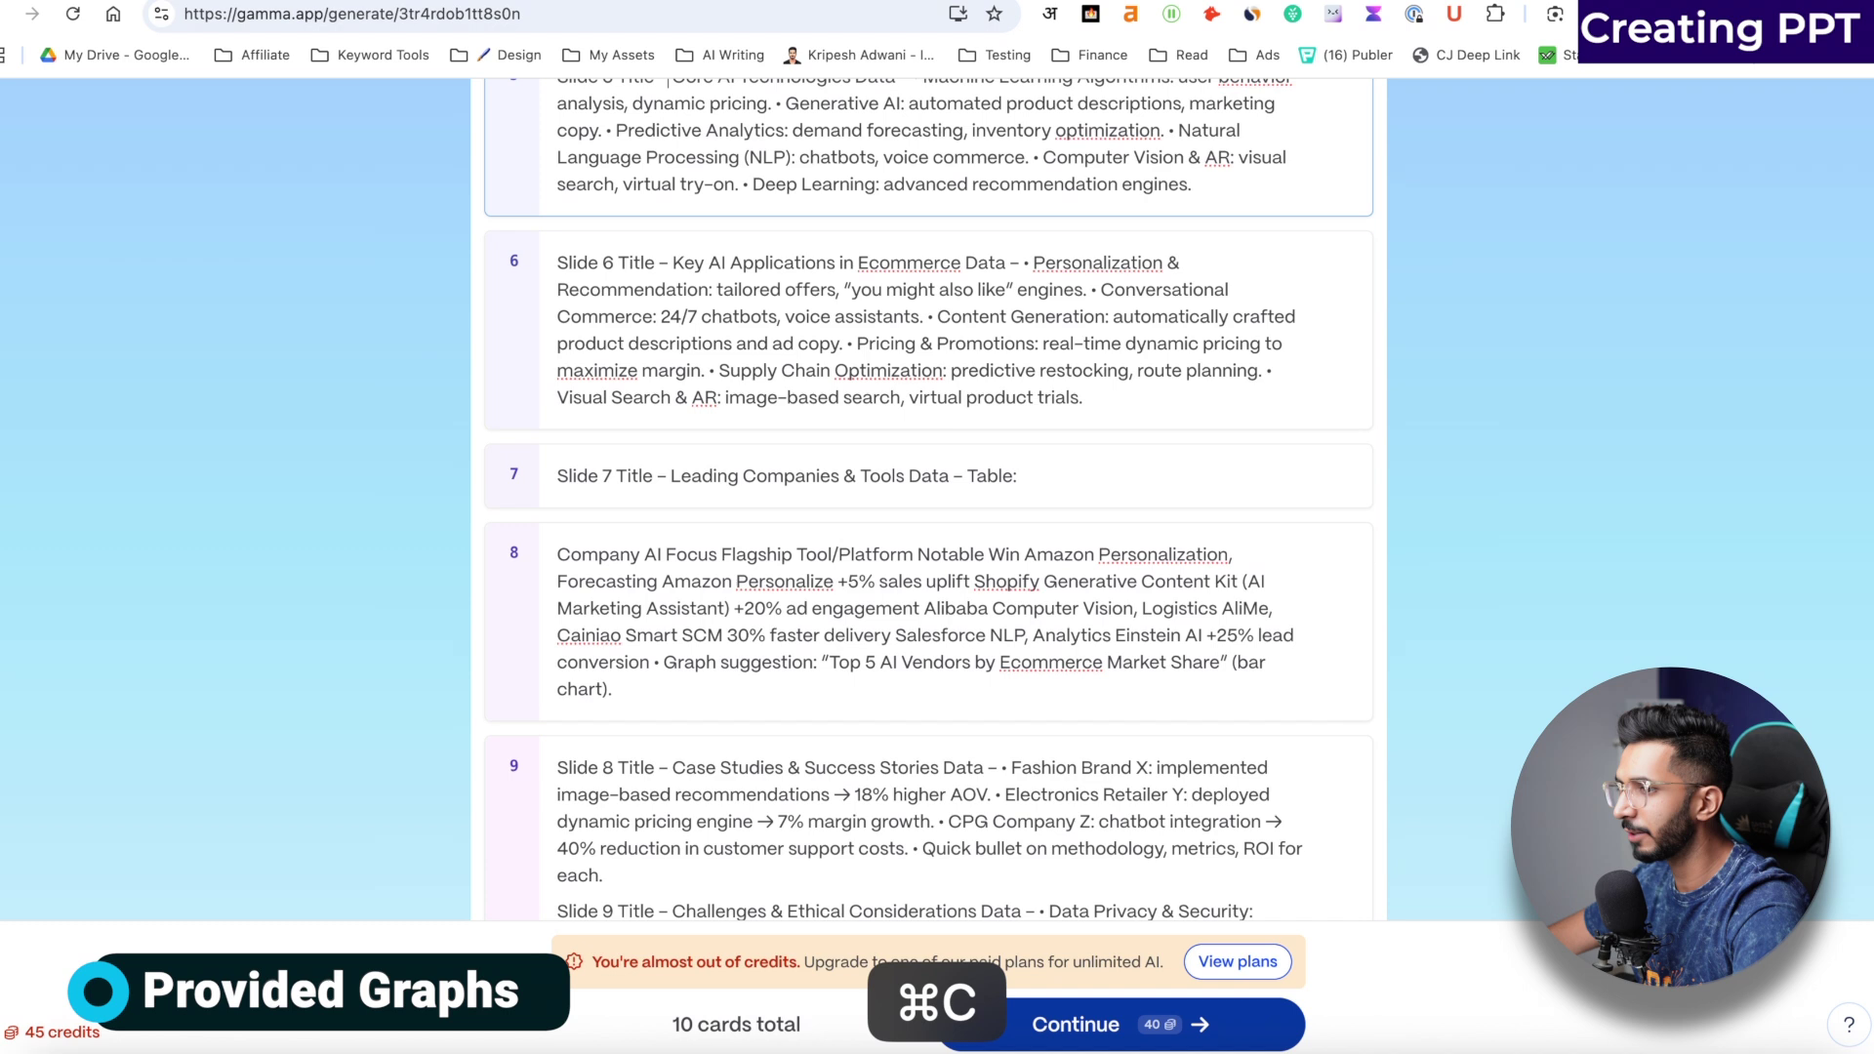
pyautogui.scroll(10, 632, 408)
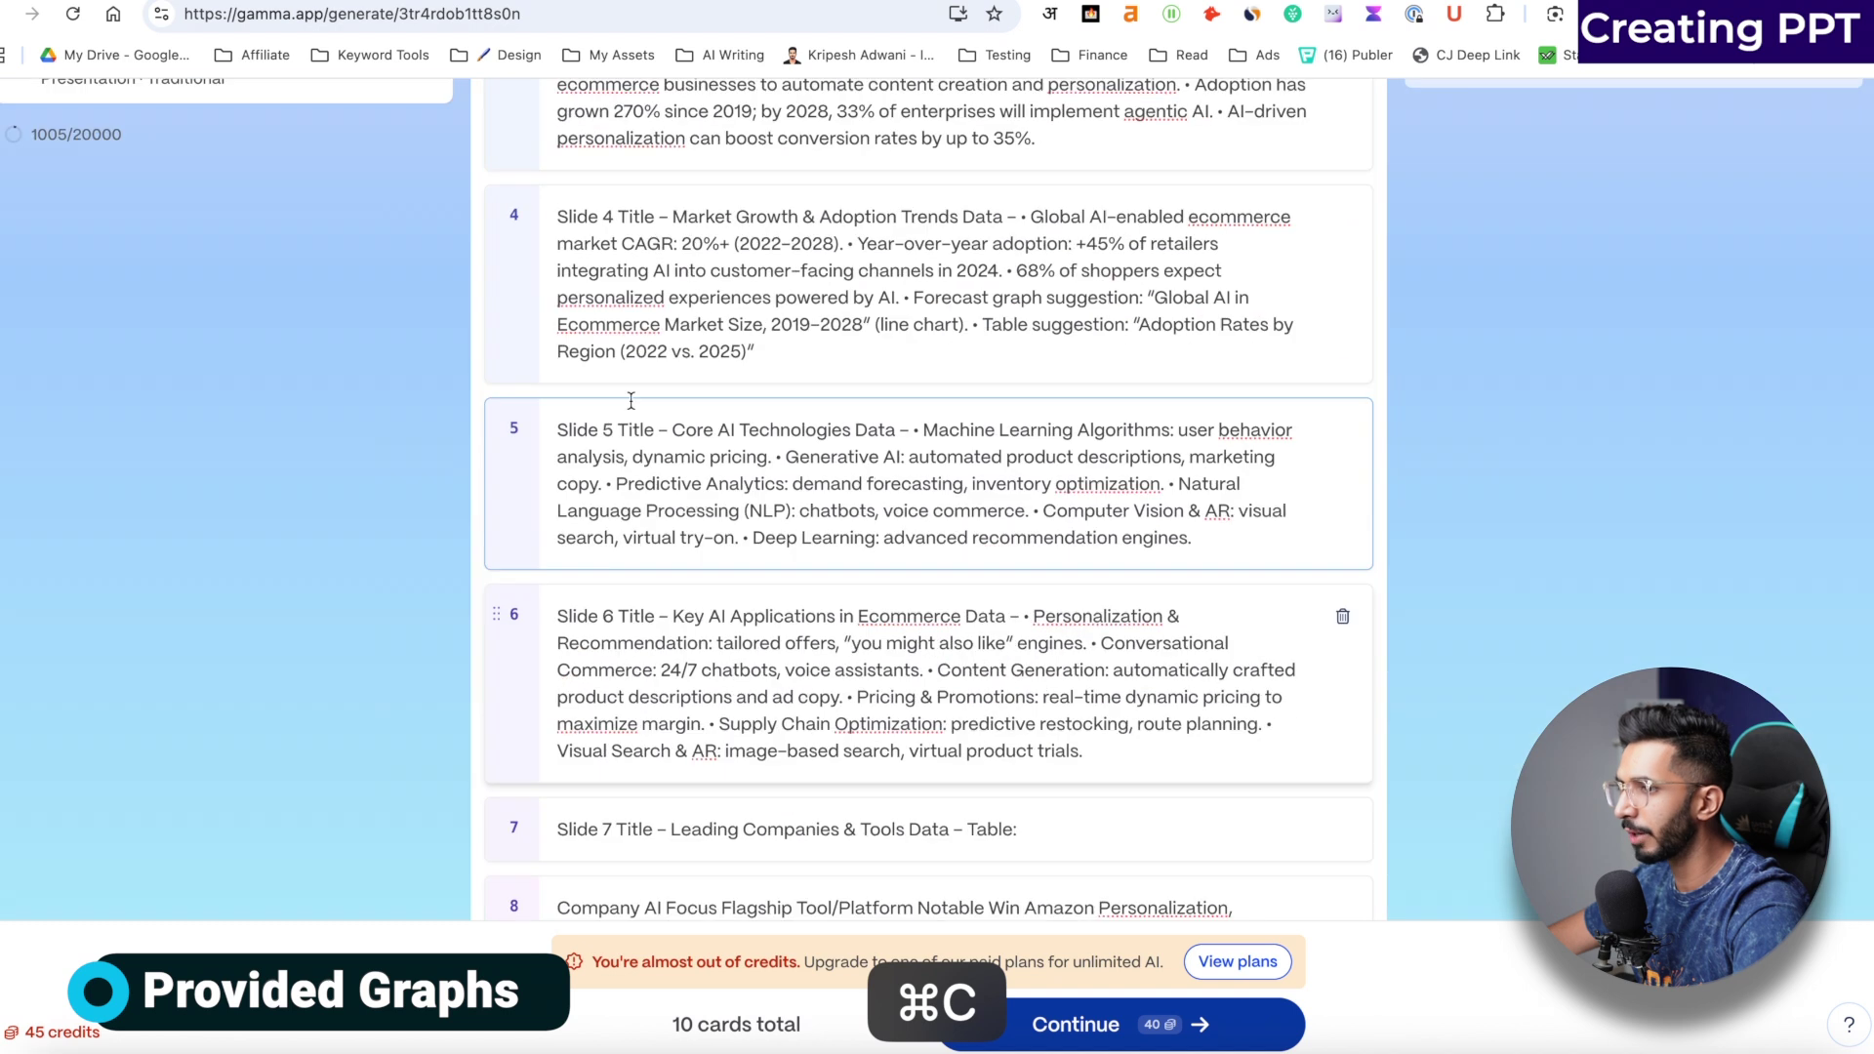
pyautogui.scroll(-3, 633, 408)
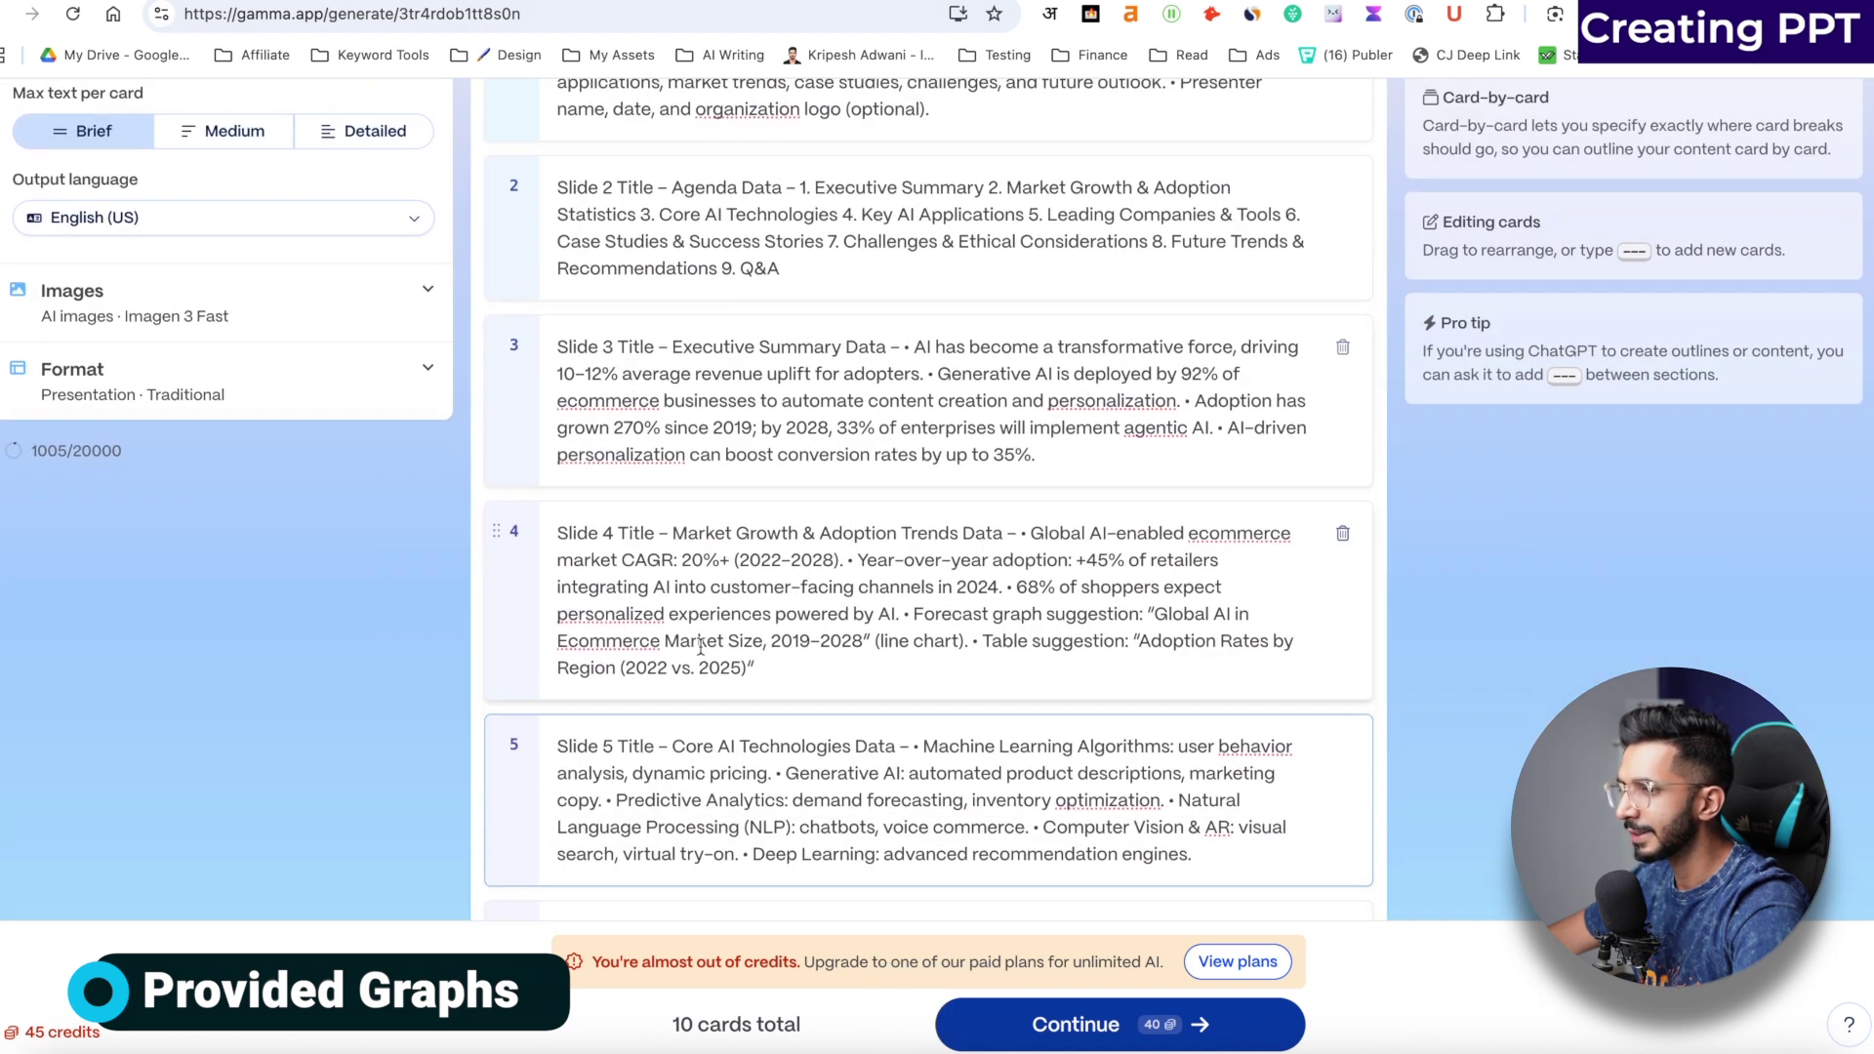
pyautogui.click(787, 664)
pyautogui.press('super+v')
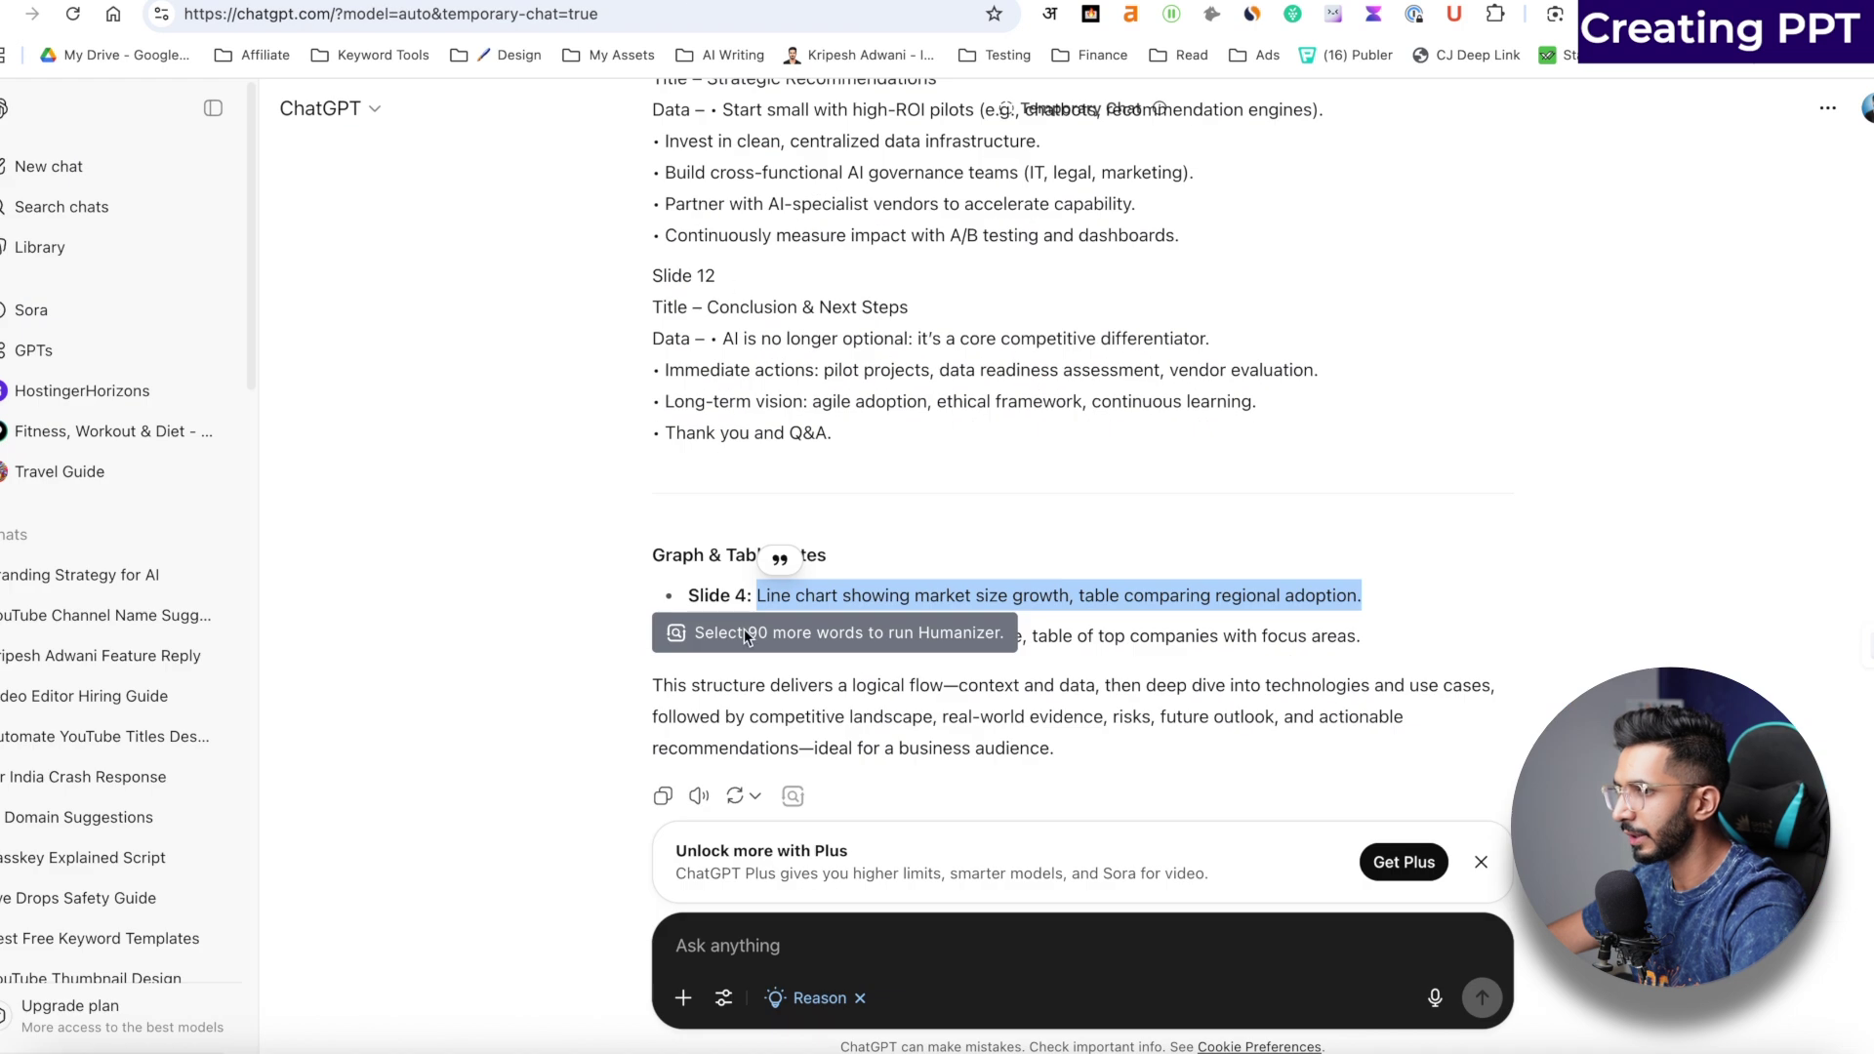
# Step: Copy the Slide 7 bar chart and table note from the ChatGPT answer to the end of card 7 in Gamma
pyautogui.click(1148, 585)
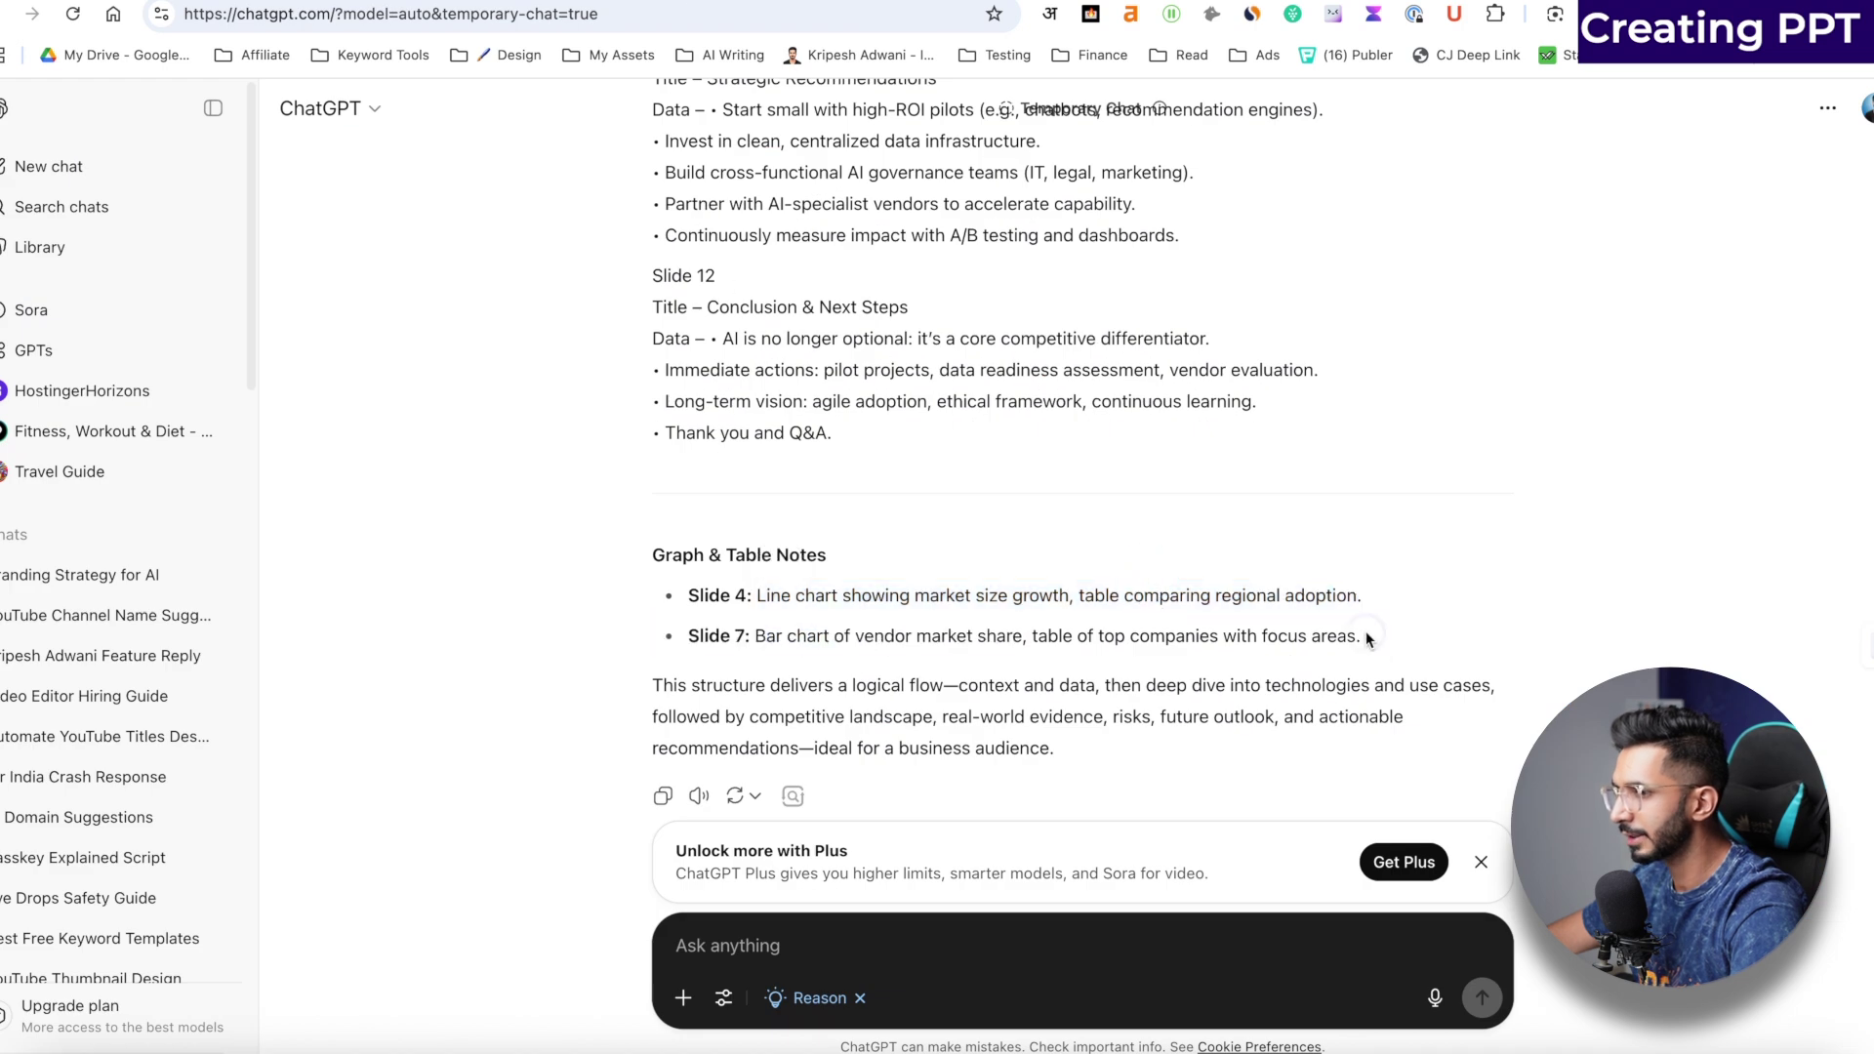
pyautogui.moveTo(1363, 635); pyautogui.dragTo(768, 656)
pyautogui.press('super+c')
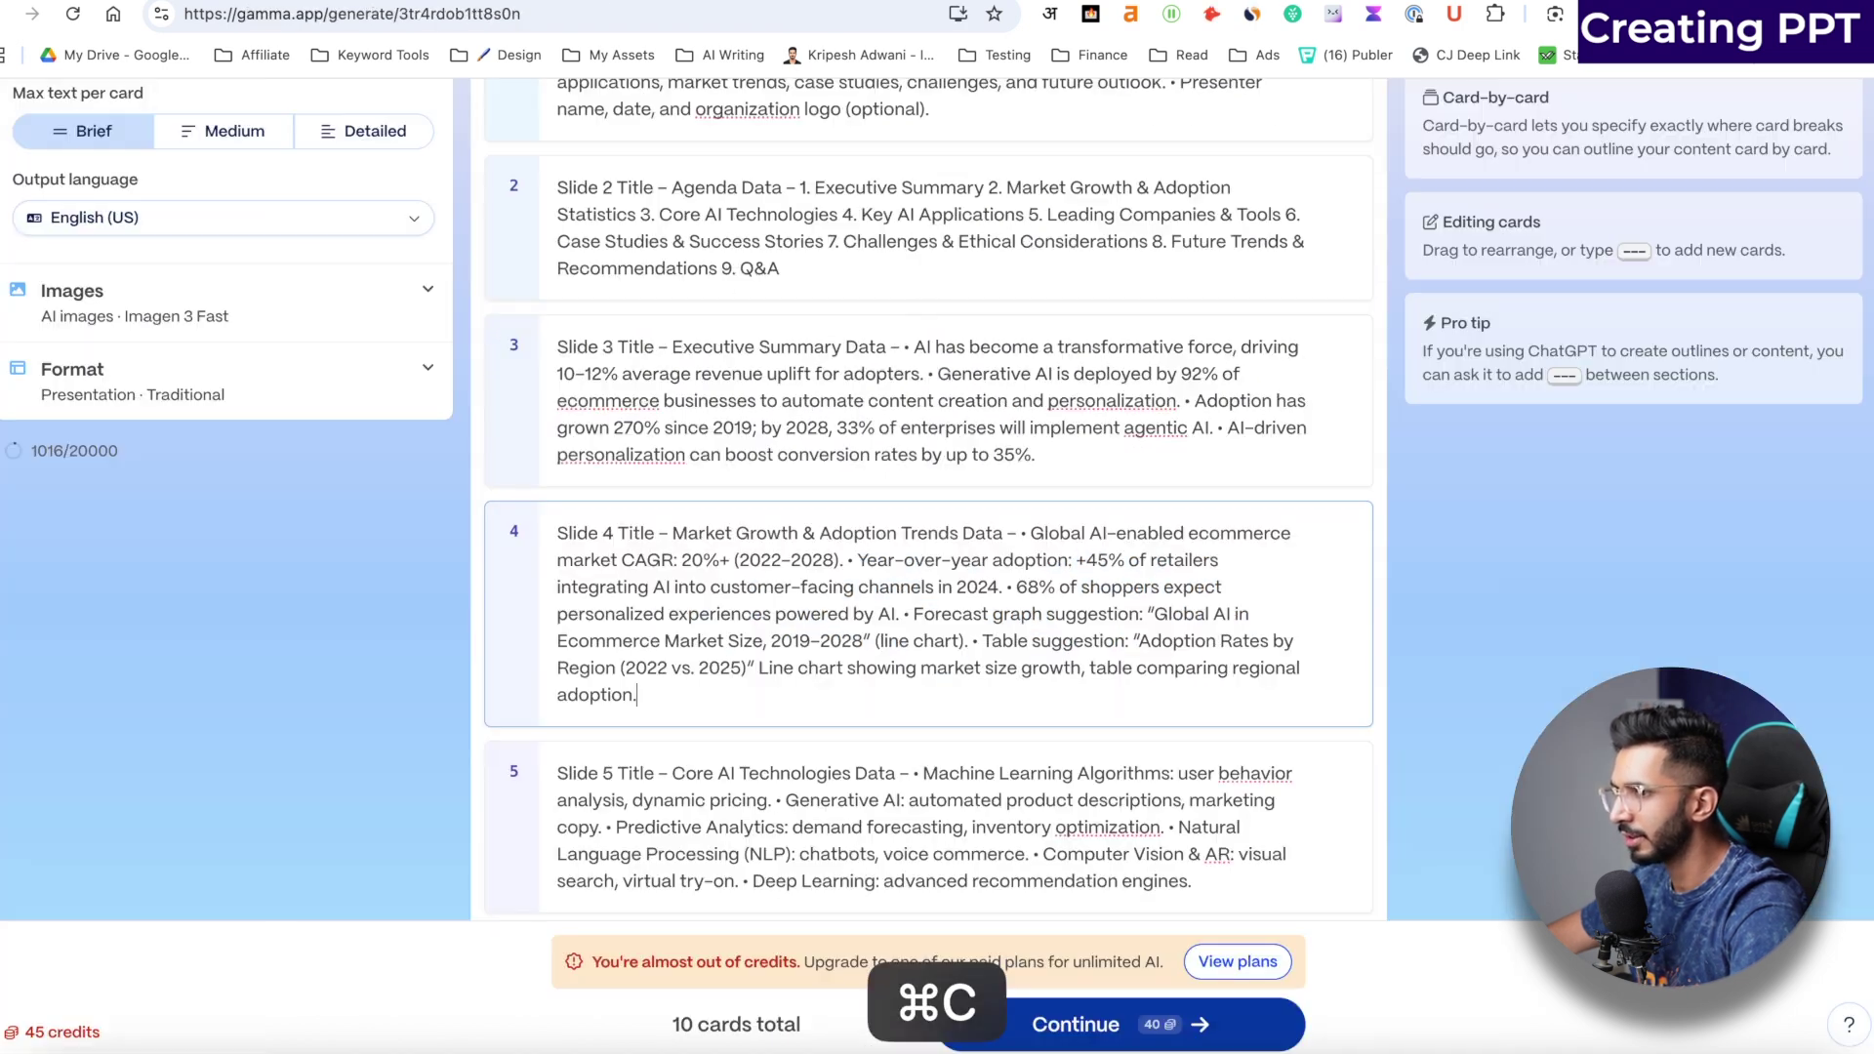
pyautogui.scroll(-10, 690, 571)
pyautogui.scroll(-3, 690, 571)
pyautogui.click(1074, 489)
pyautogui.press('super+v')
# Step: Check all the cards from first to last and continue to the theme selection
pyautogui.scroll(-8, 330, 635)
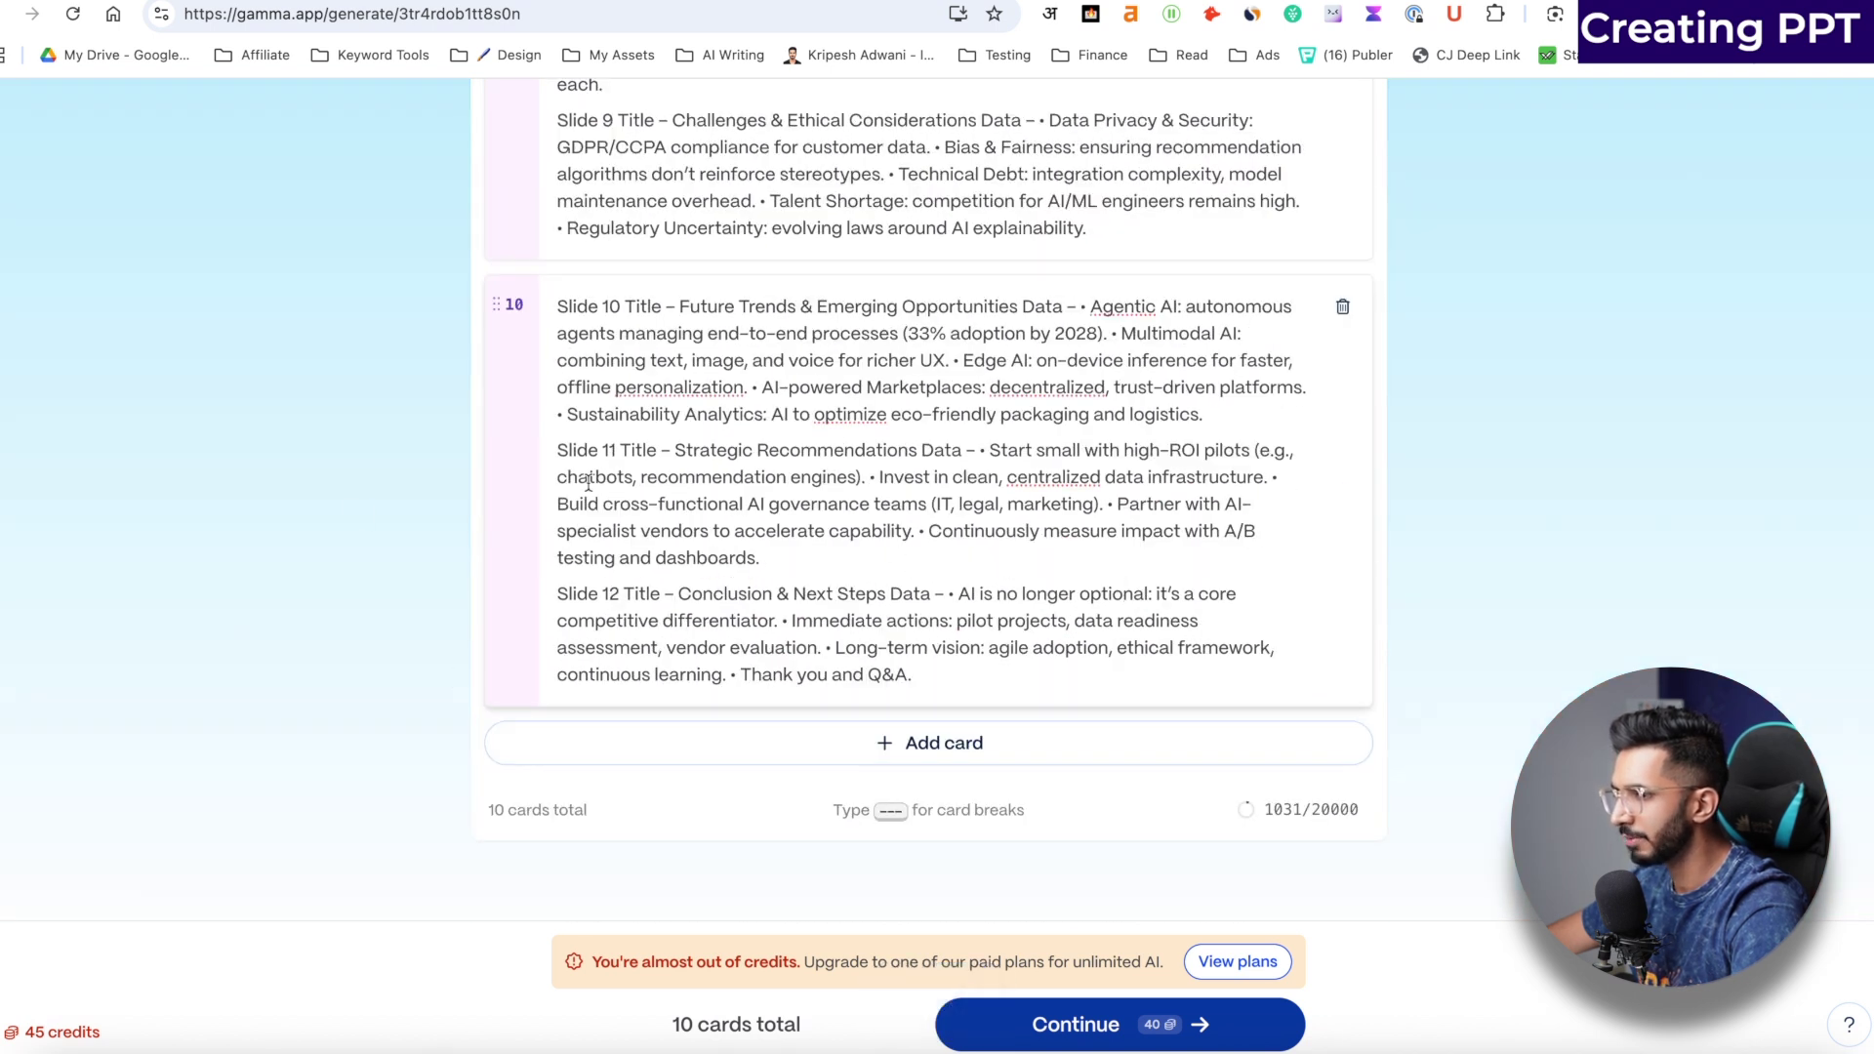
pyautogui.scroll(20, 721, 723)
pyautogui.scroll(-20, 721, 722)
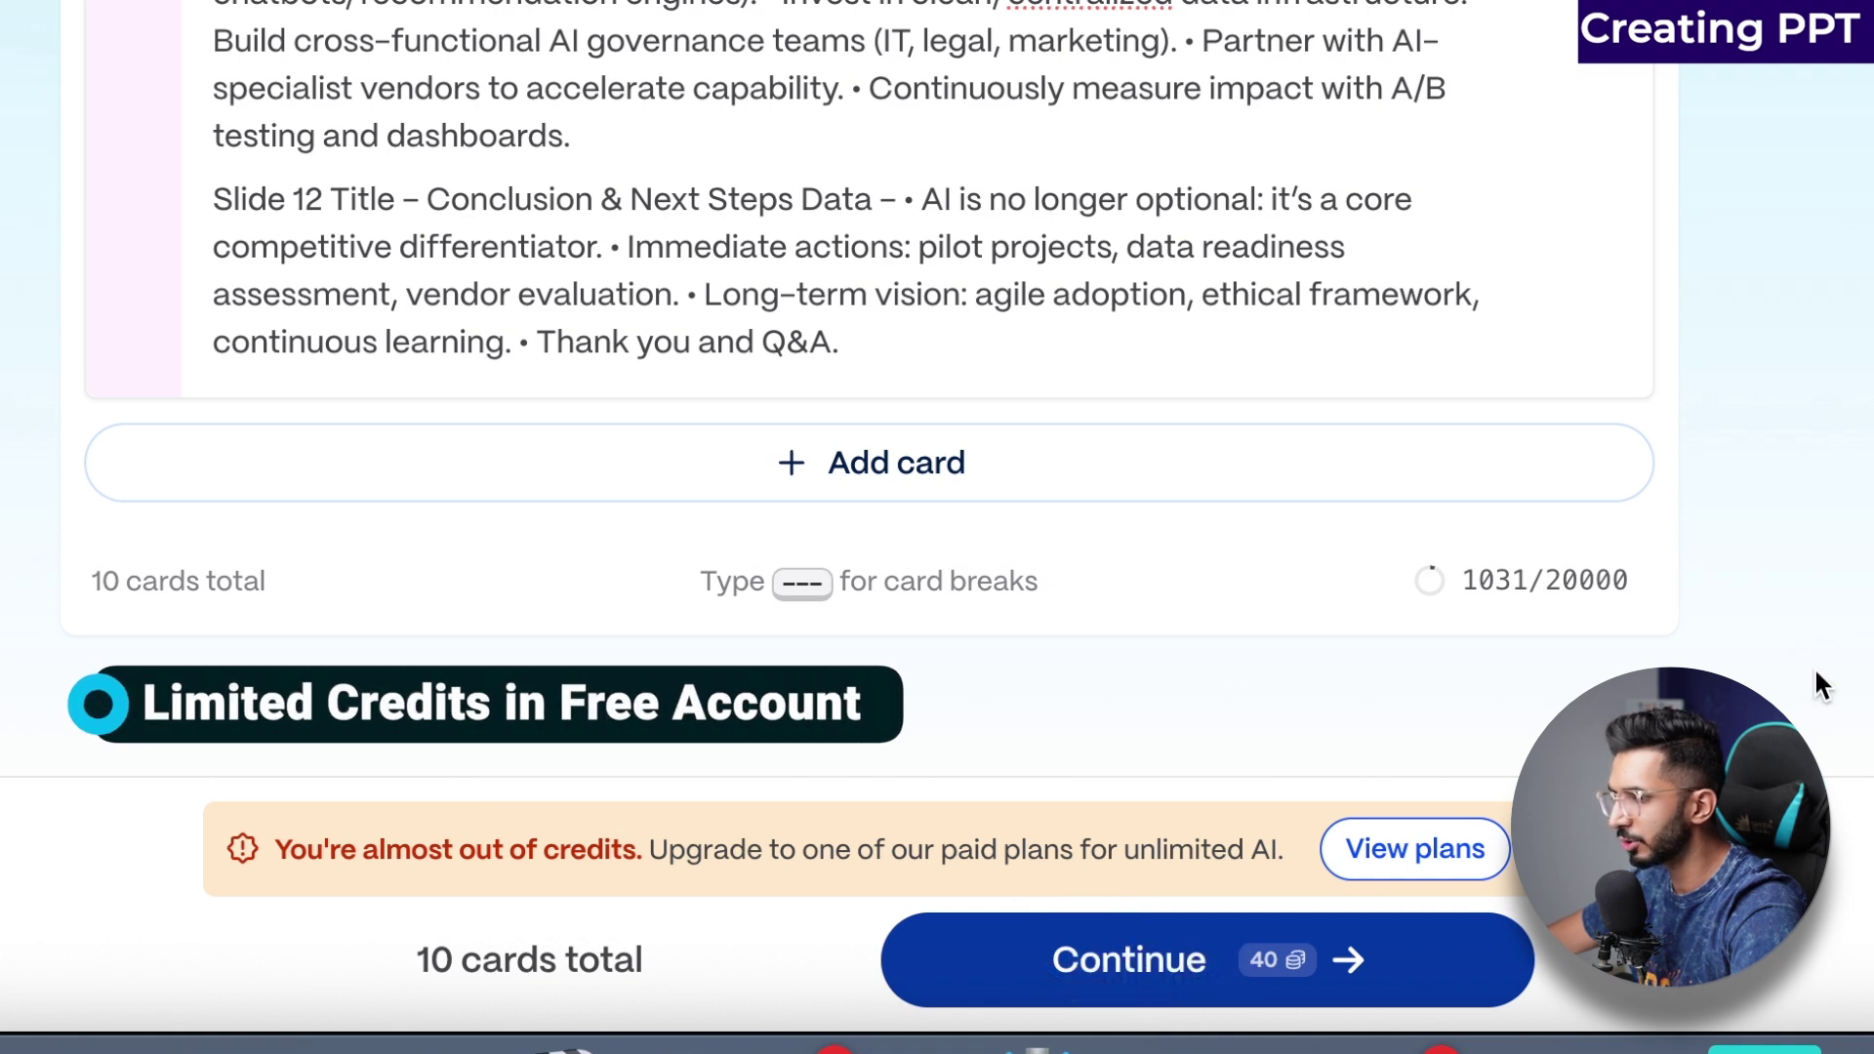
pyautogui.click(1210, 960)
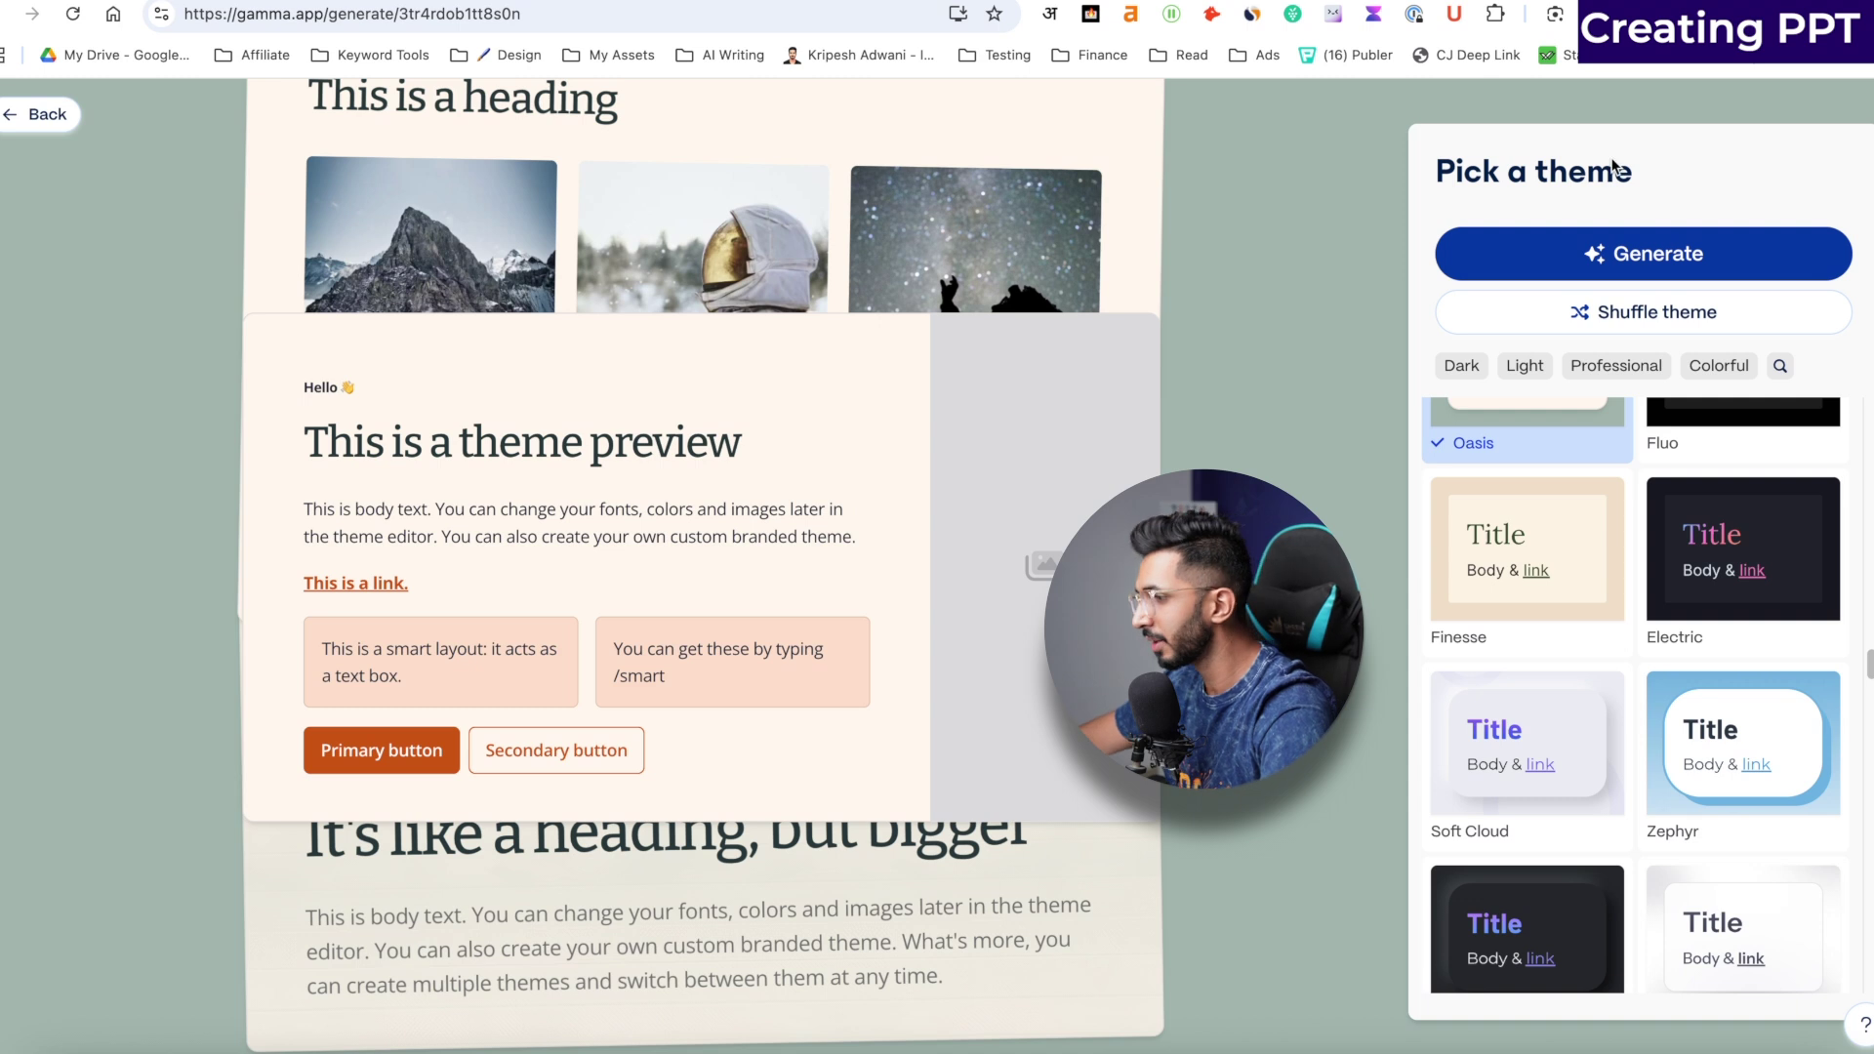
# Step: Filter the available themes to those that are both Light and Professional
pyautogui.click(1525, 366)
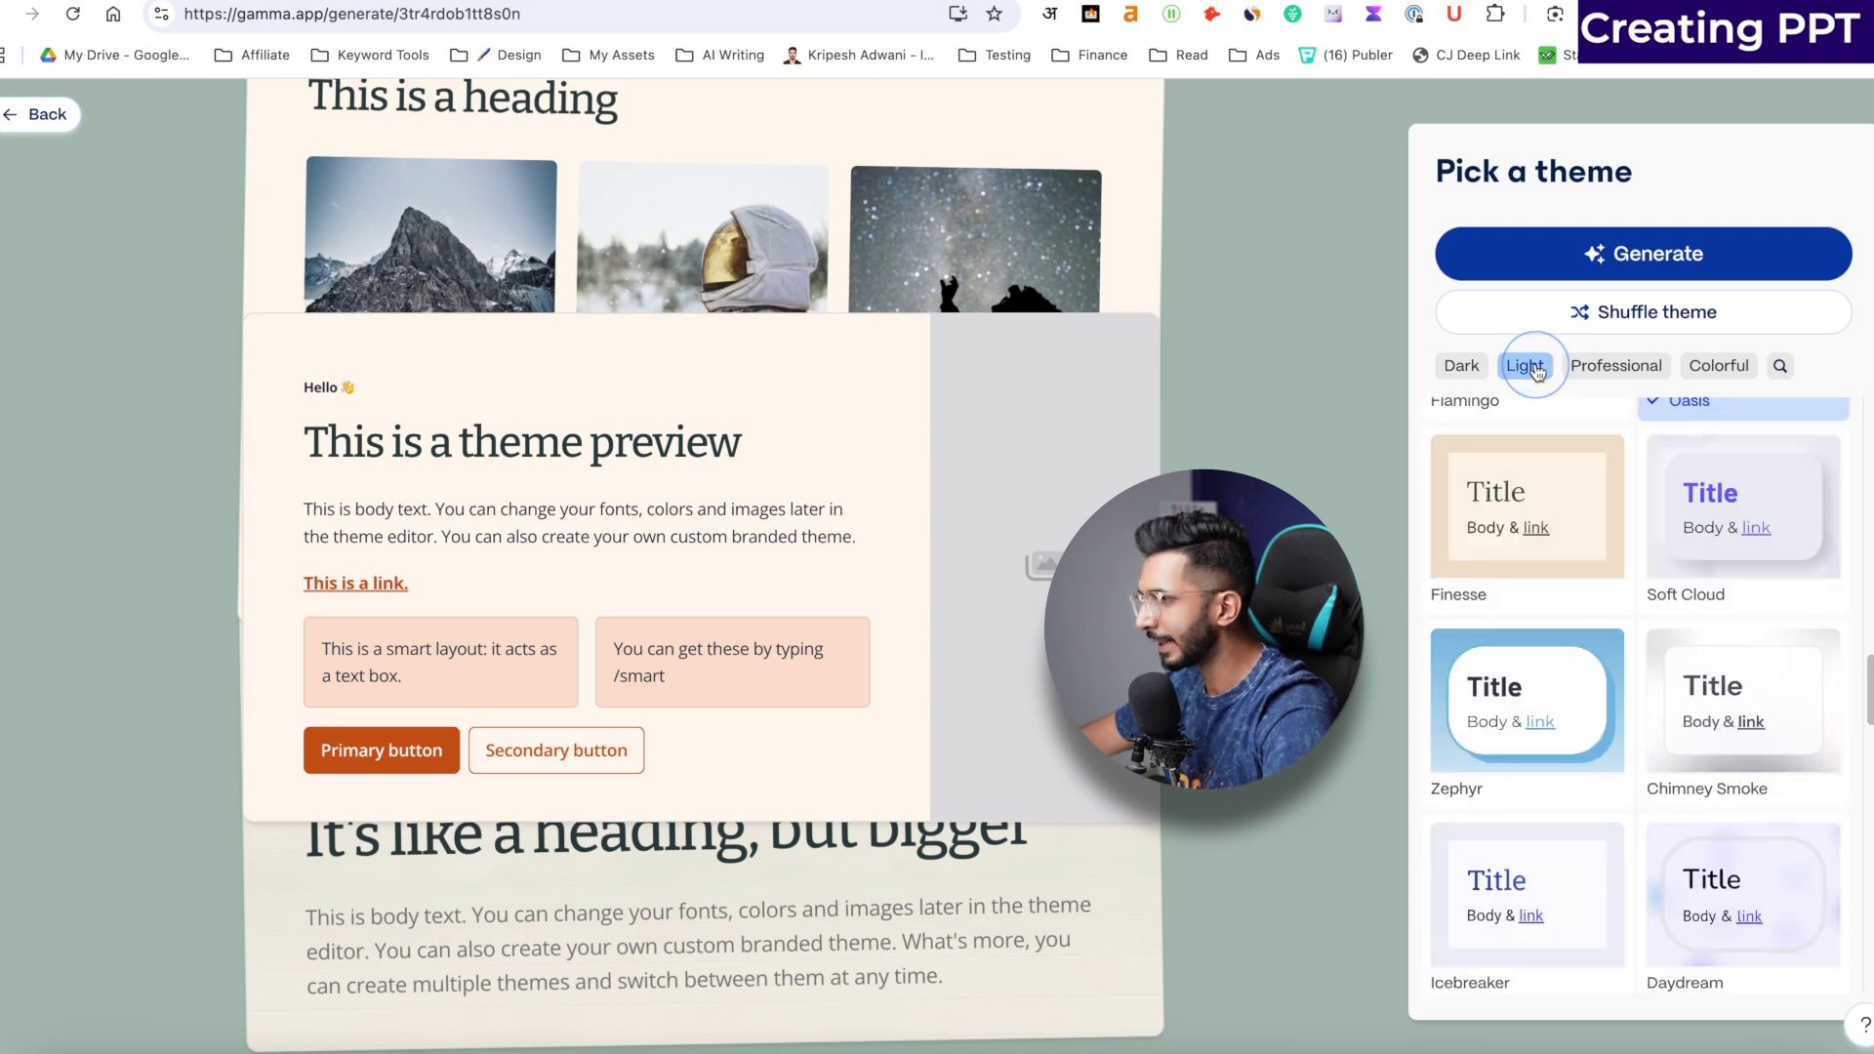
pyautogui.click(1590, 372)
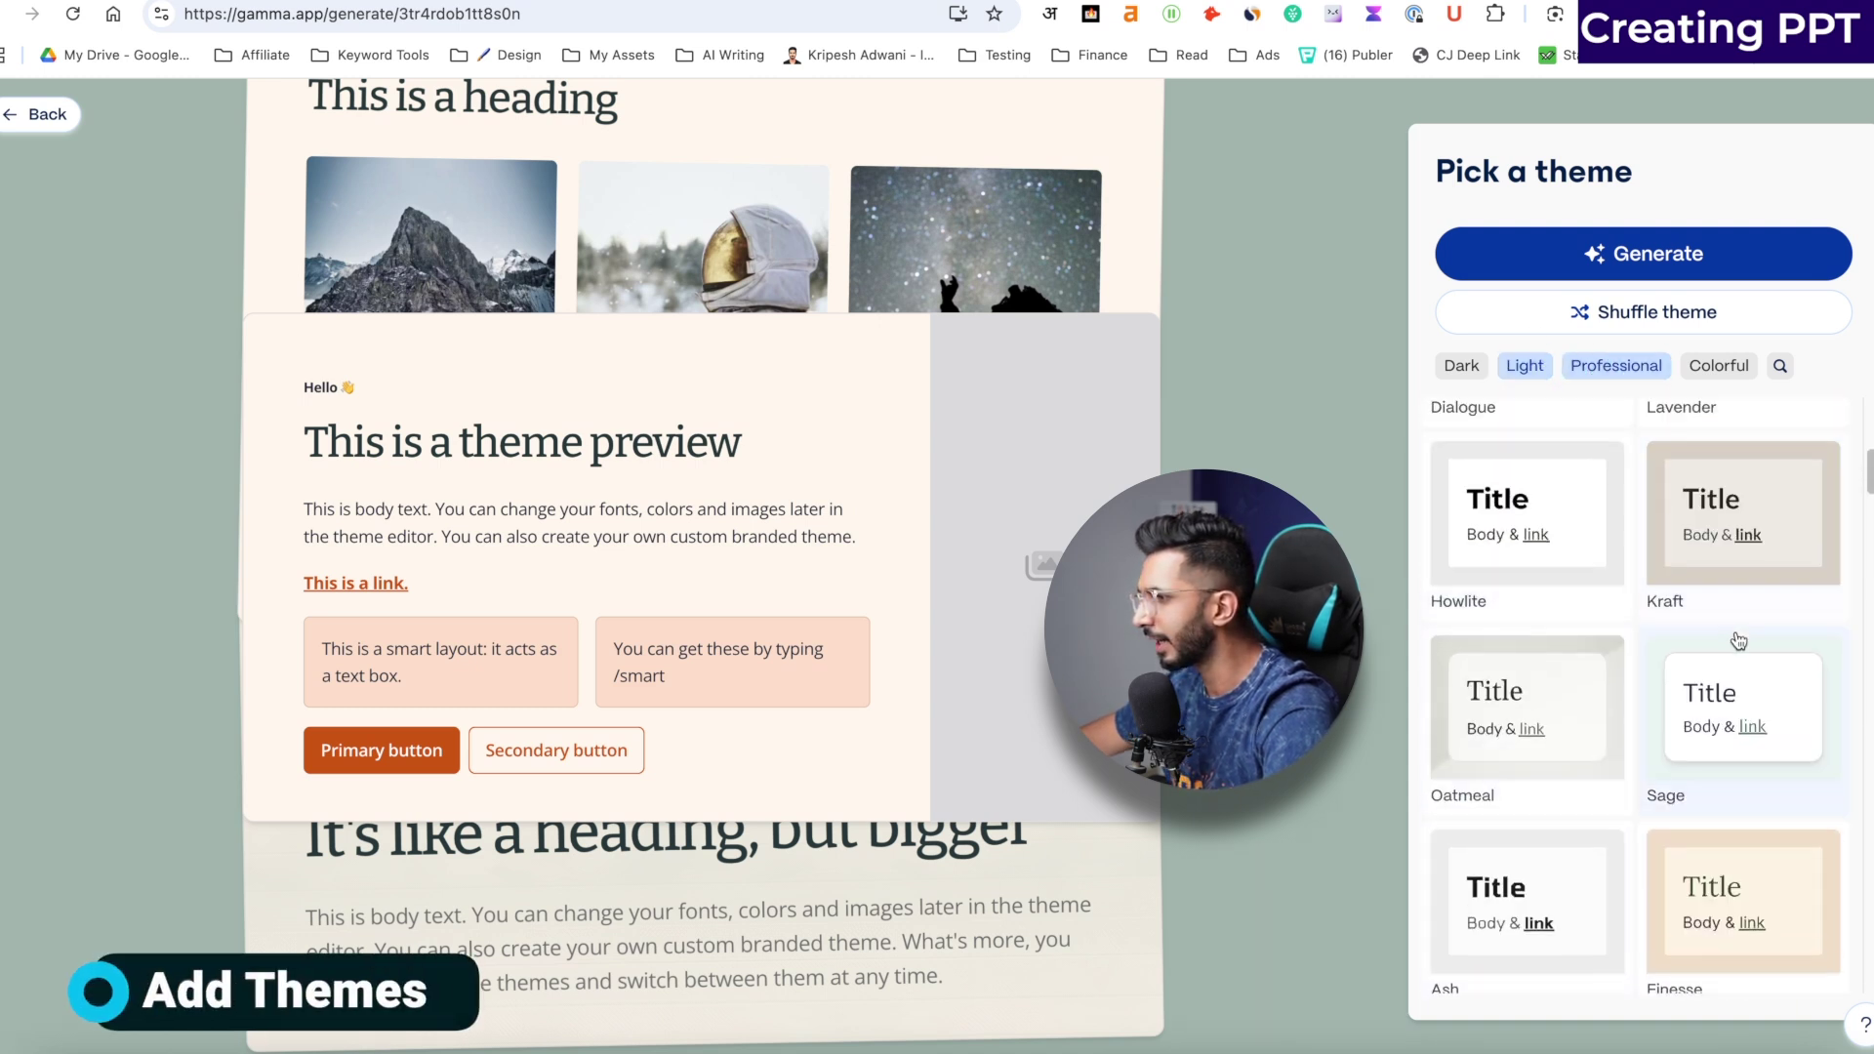
pyautogui.scroll(5, 1739, 640)
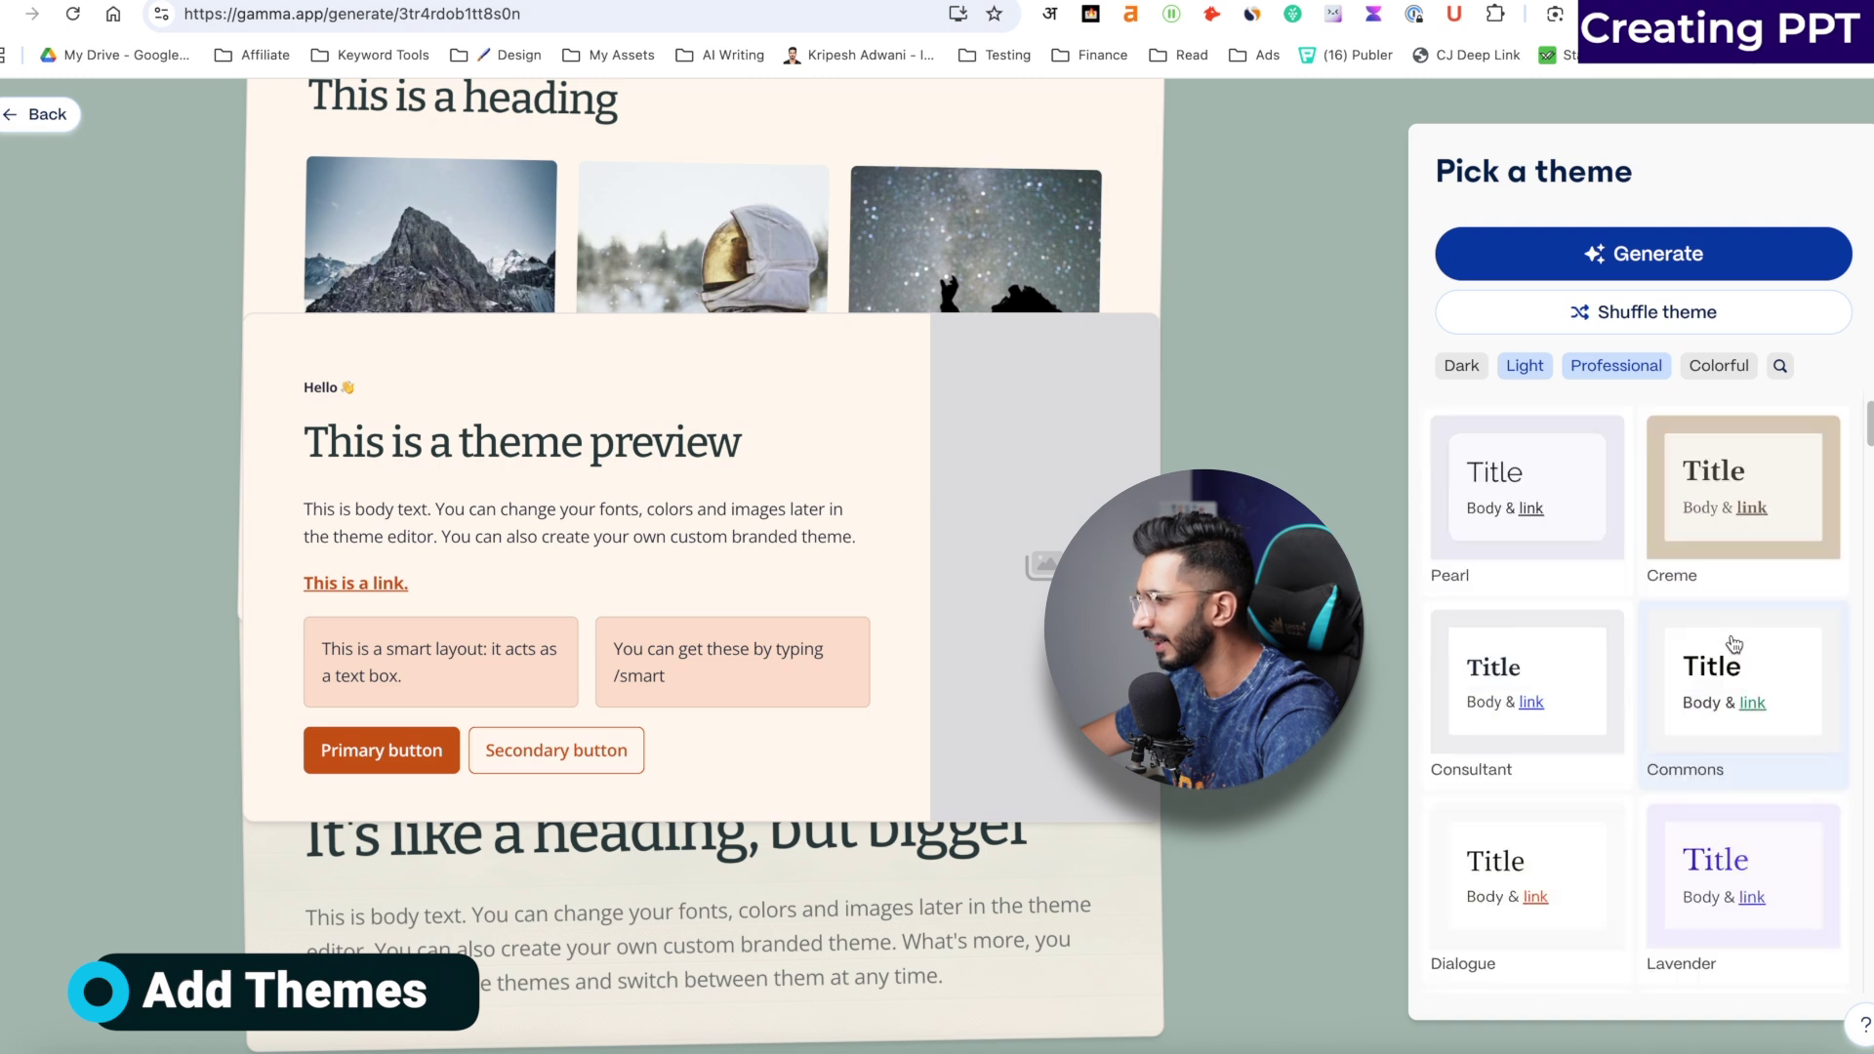
# Step: Preview a few of the filtered themes, choose Tranquil and generate the presentation
pyautogui.click(1717, 873)
pyautogui.click(1551, 855)
pyautogui.scroll(-10, 1552, 855)
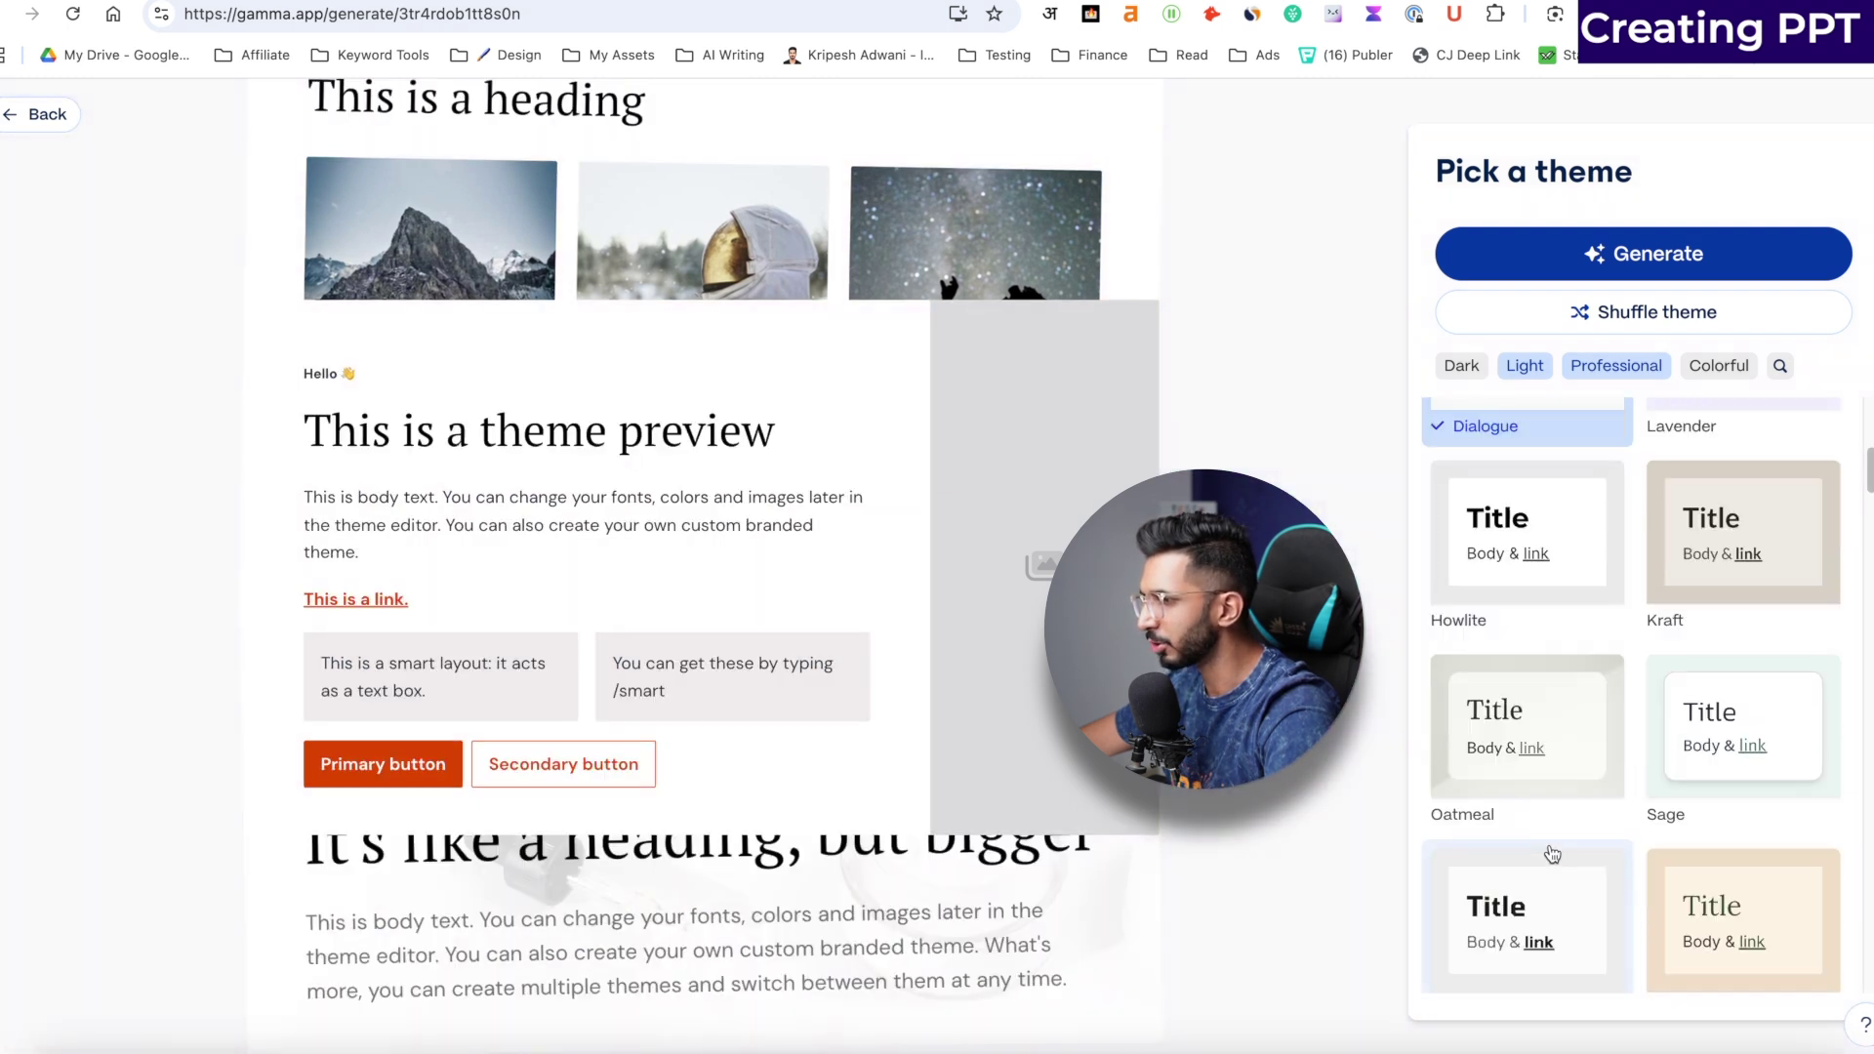
pyautogui.scroll(-3, 1508, 833)
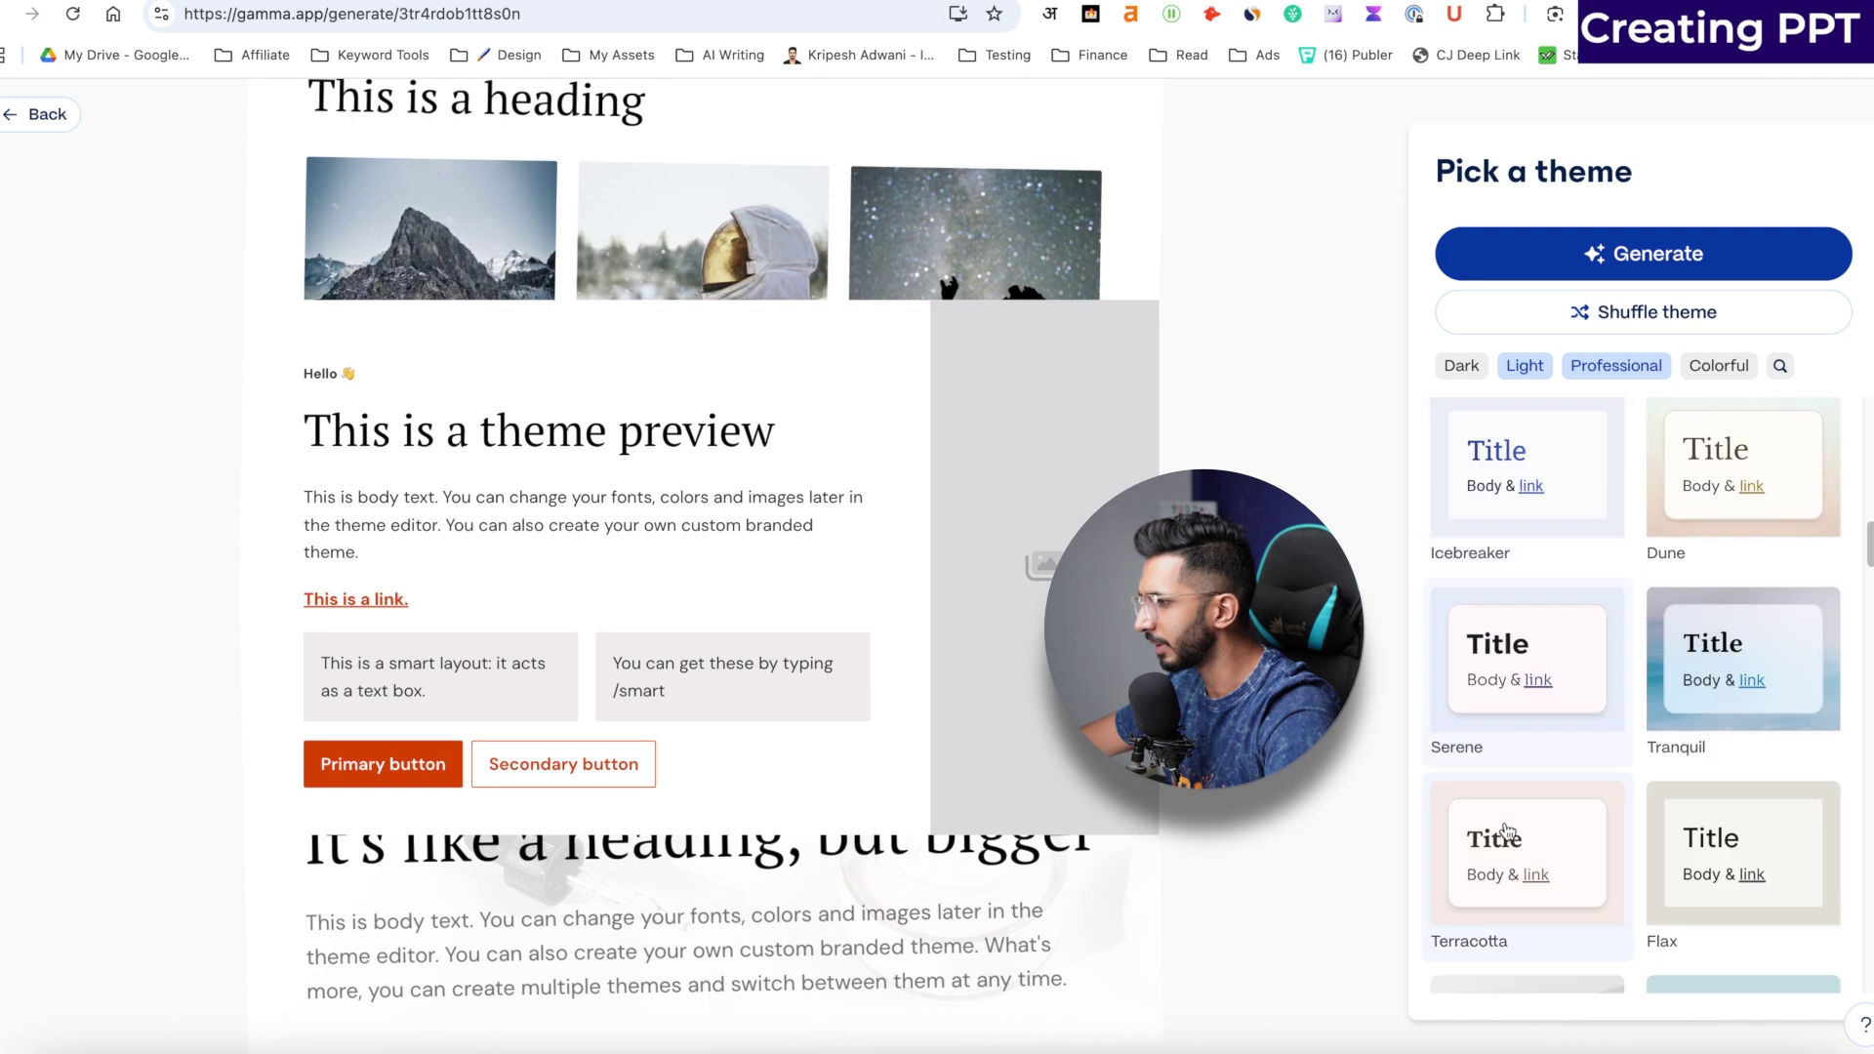
pyautogui.click(1649, 714)
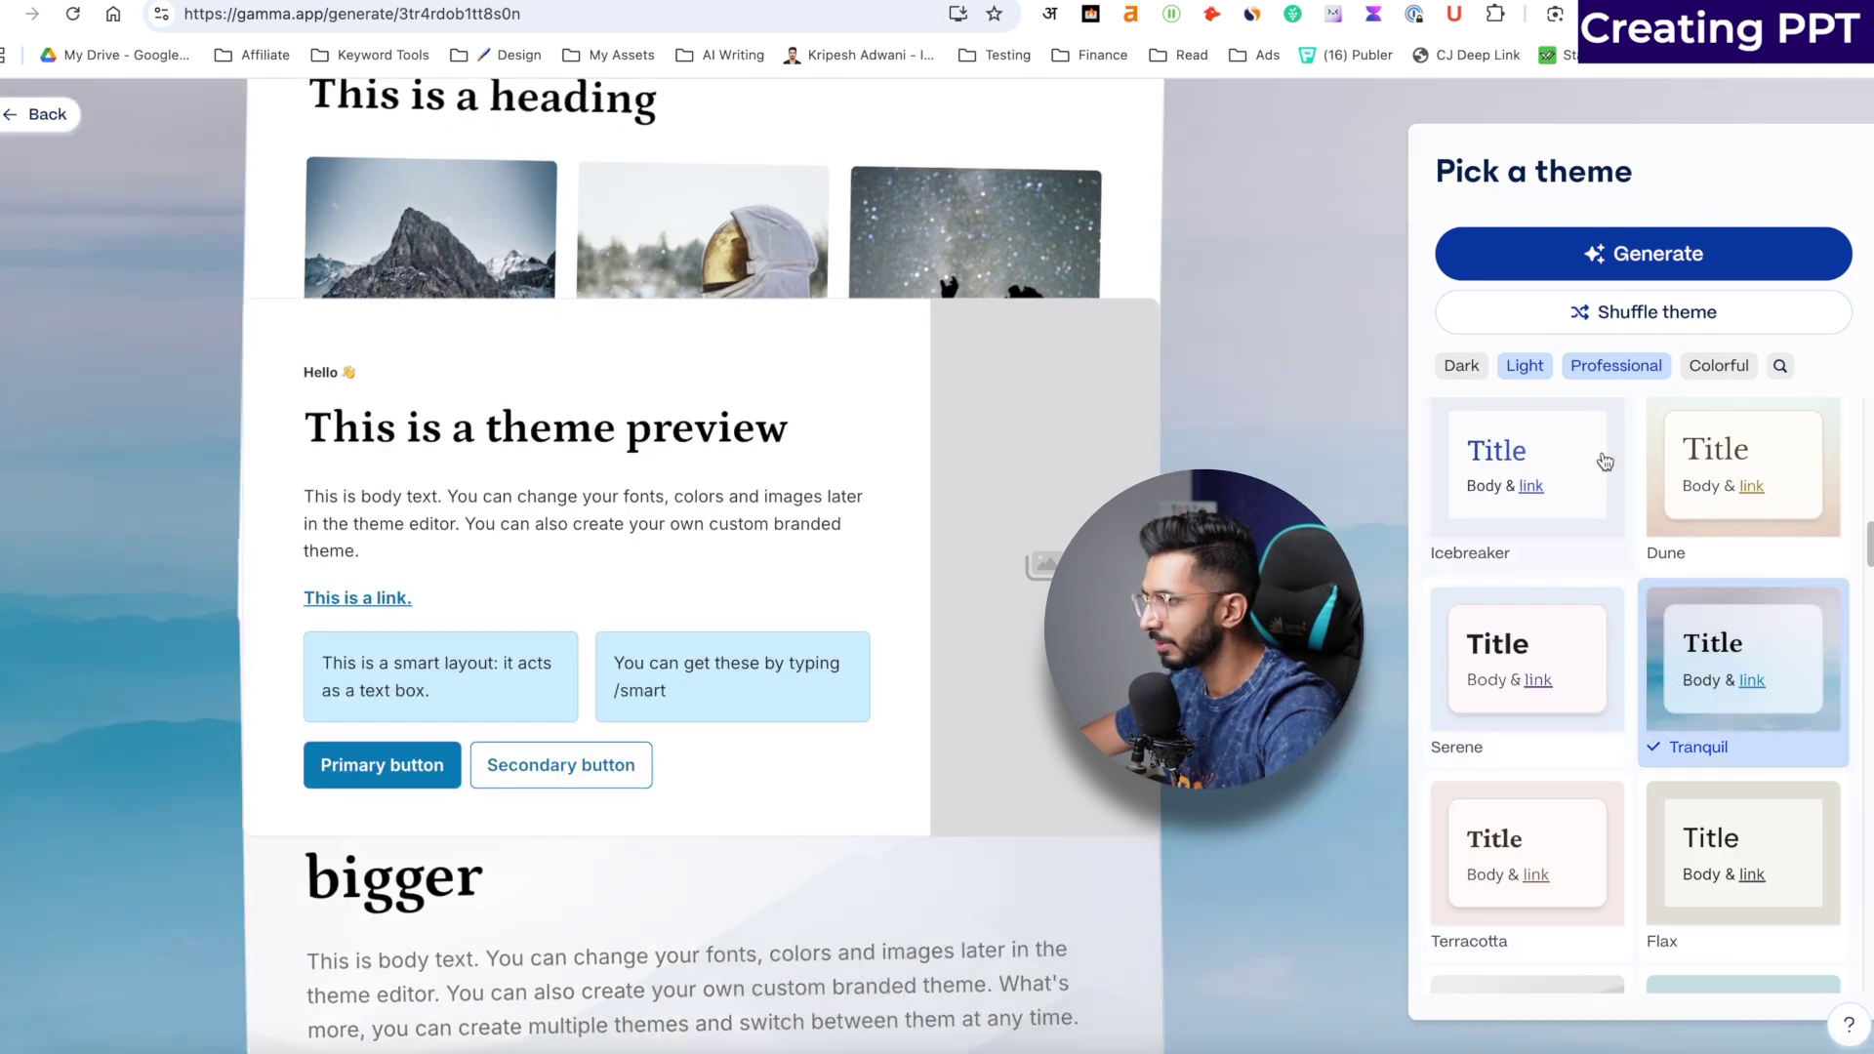
pyautogui.click(1606, 260)
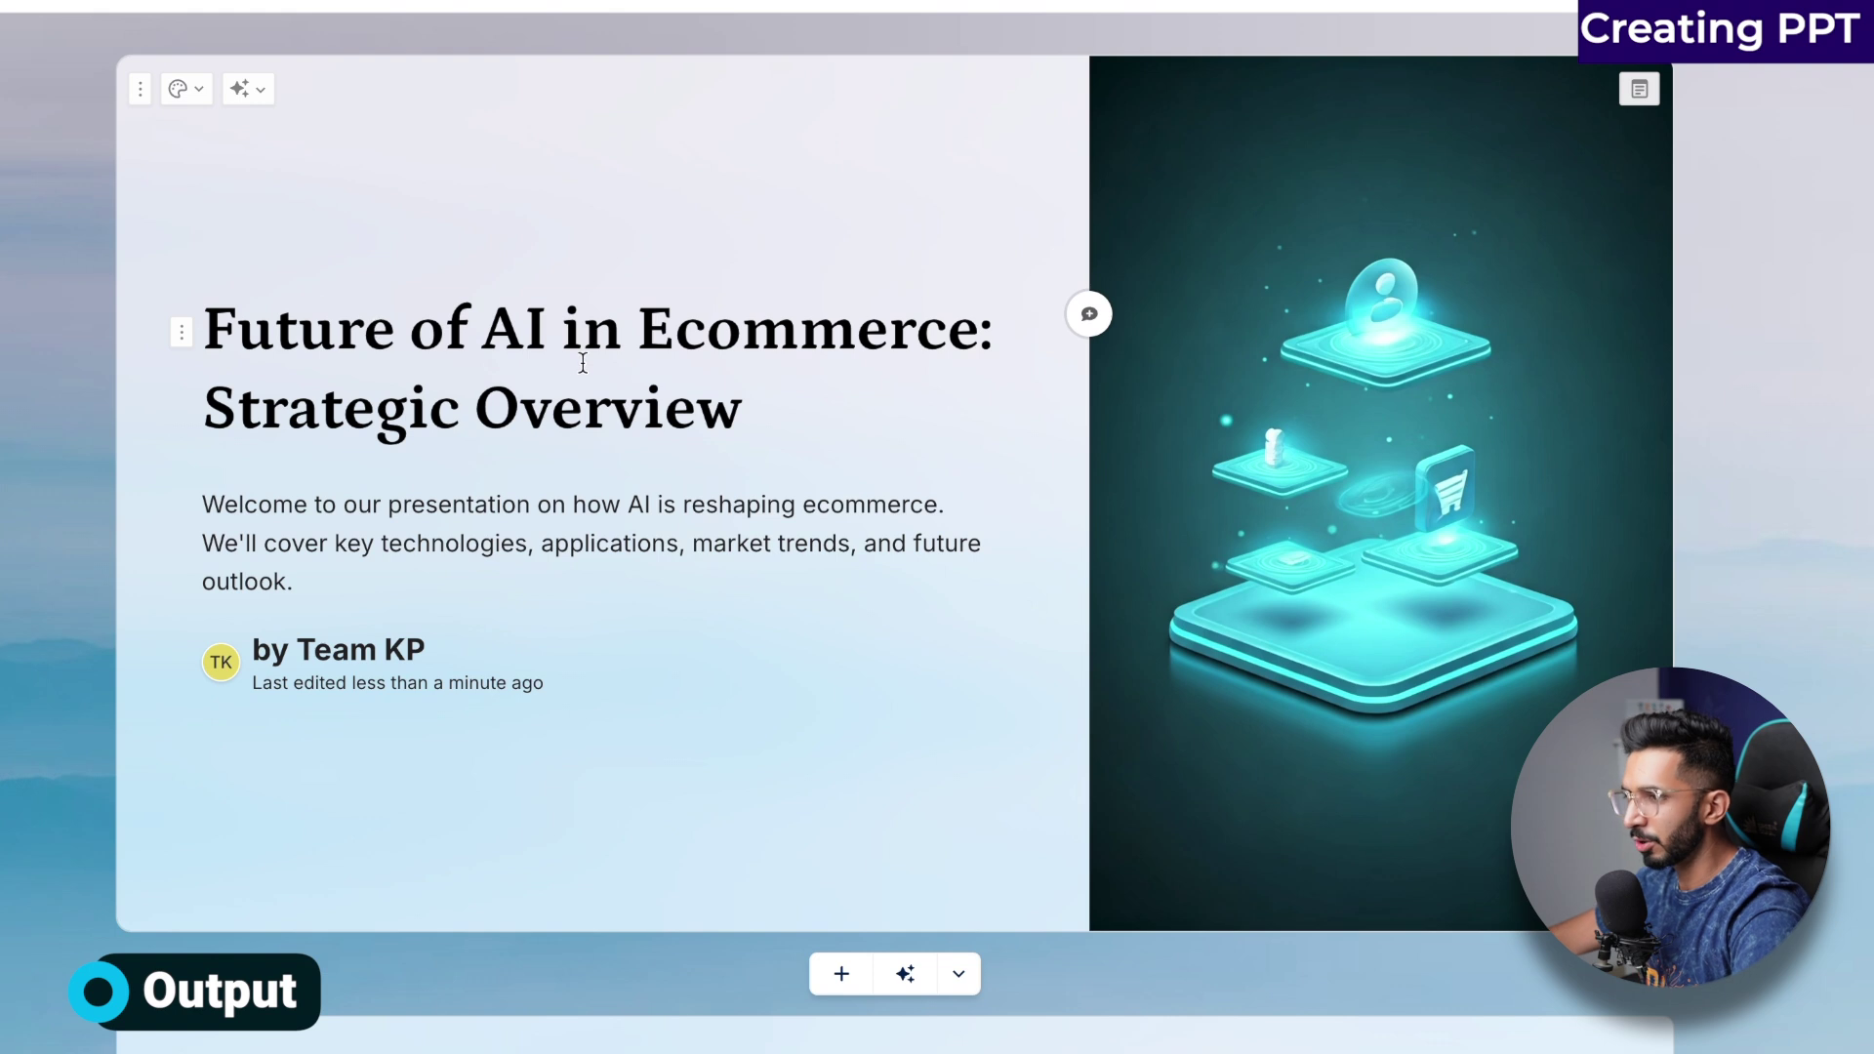
# Step: Examine the generated title card and its accent image
pyautogui.scroll(-5, 482, 519)
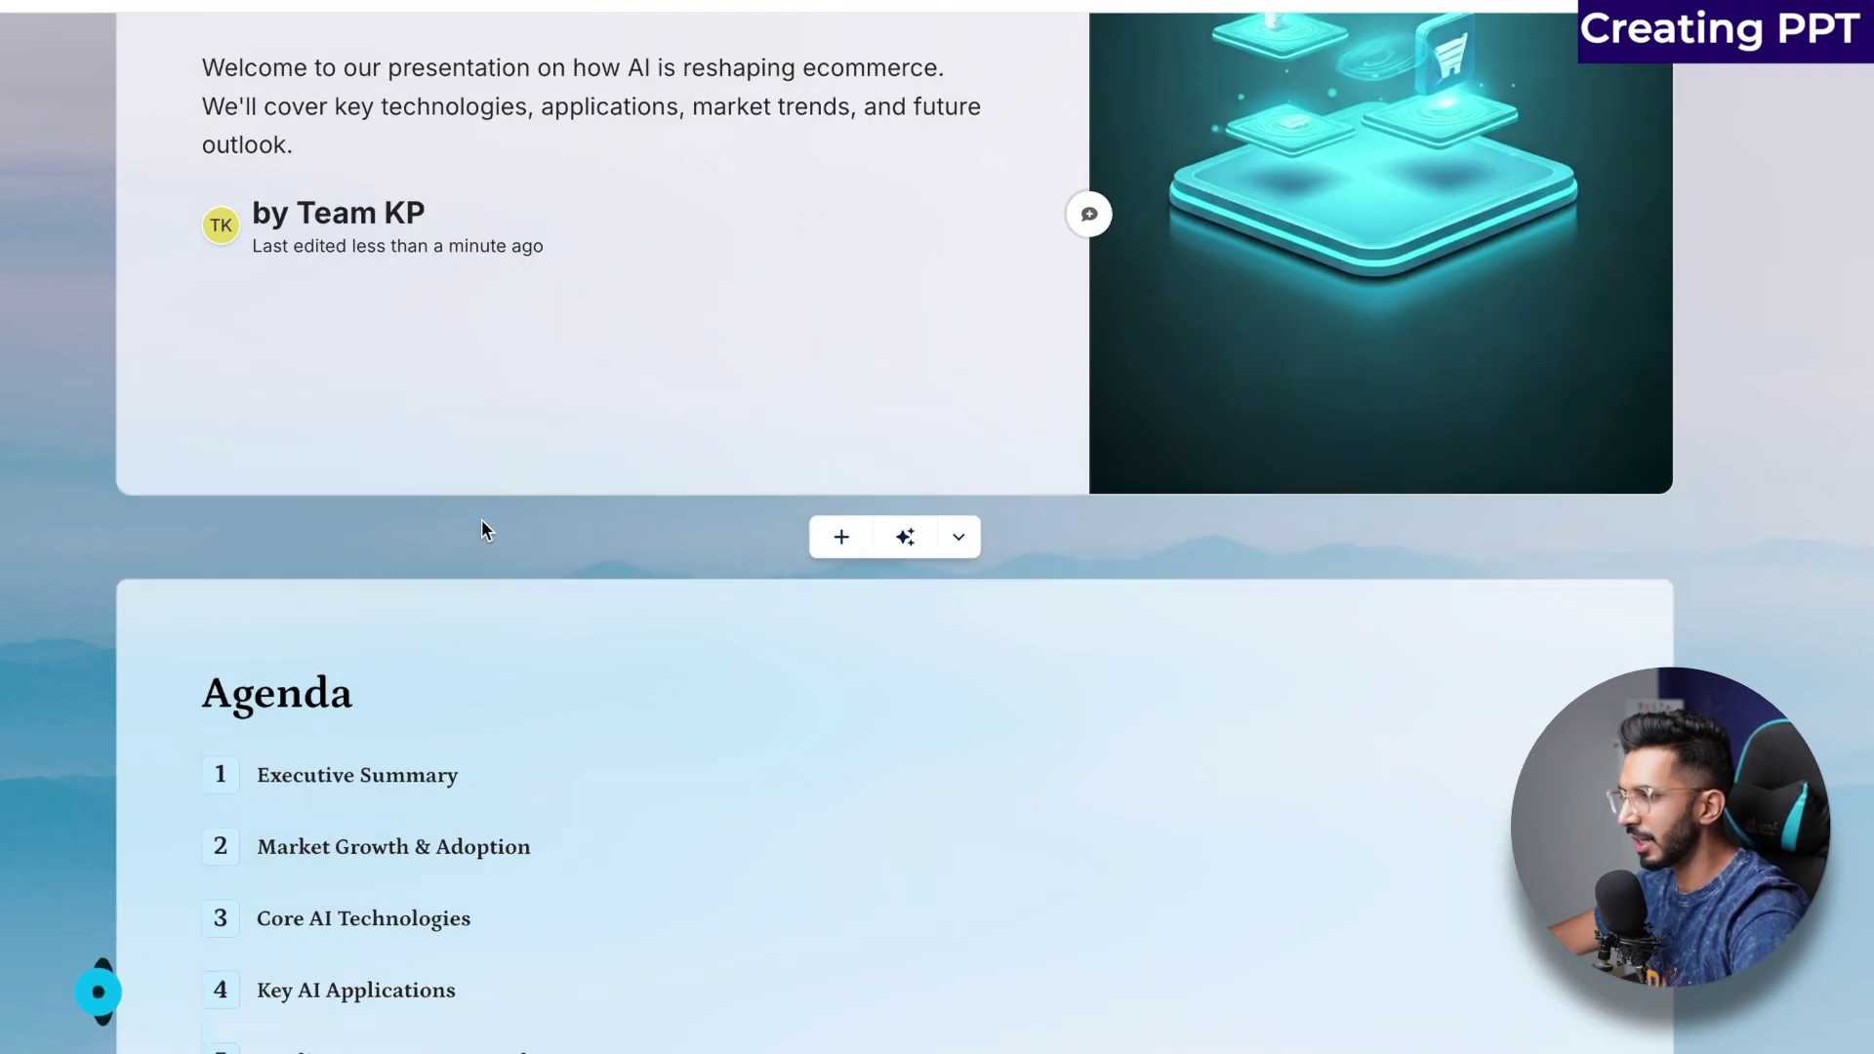
pyautogui.scroll(5, 482, 519)
pyautogui.click(1290, 429)
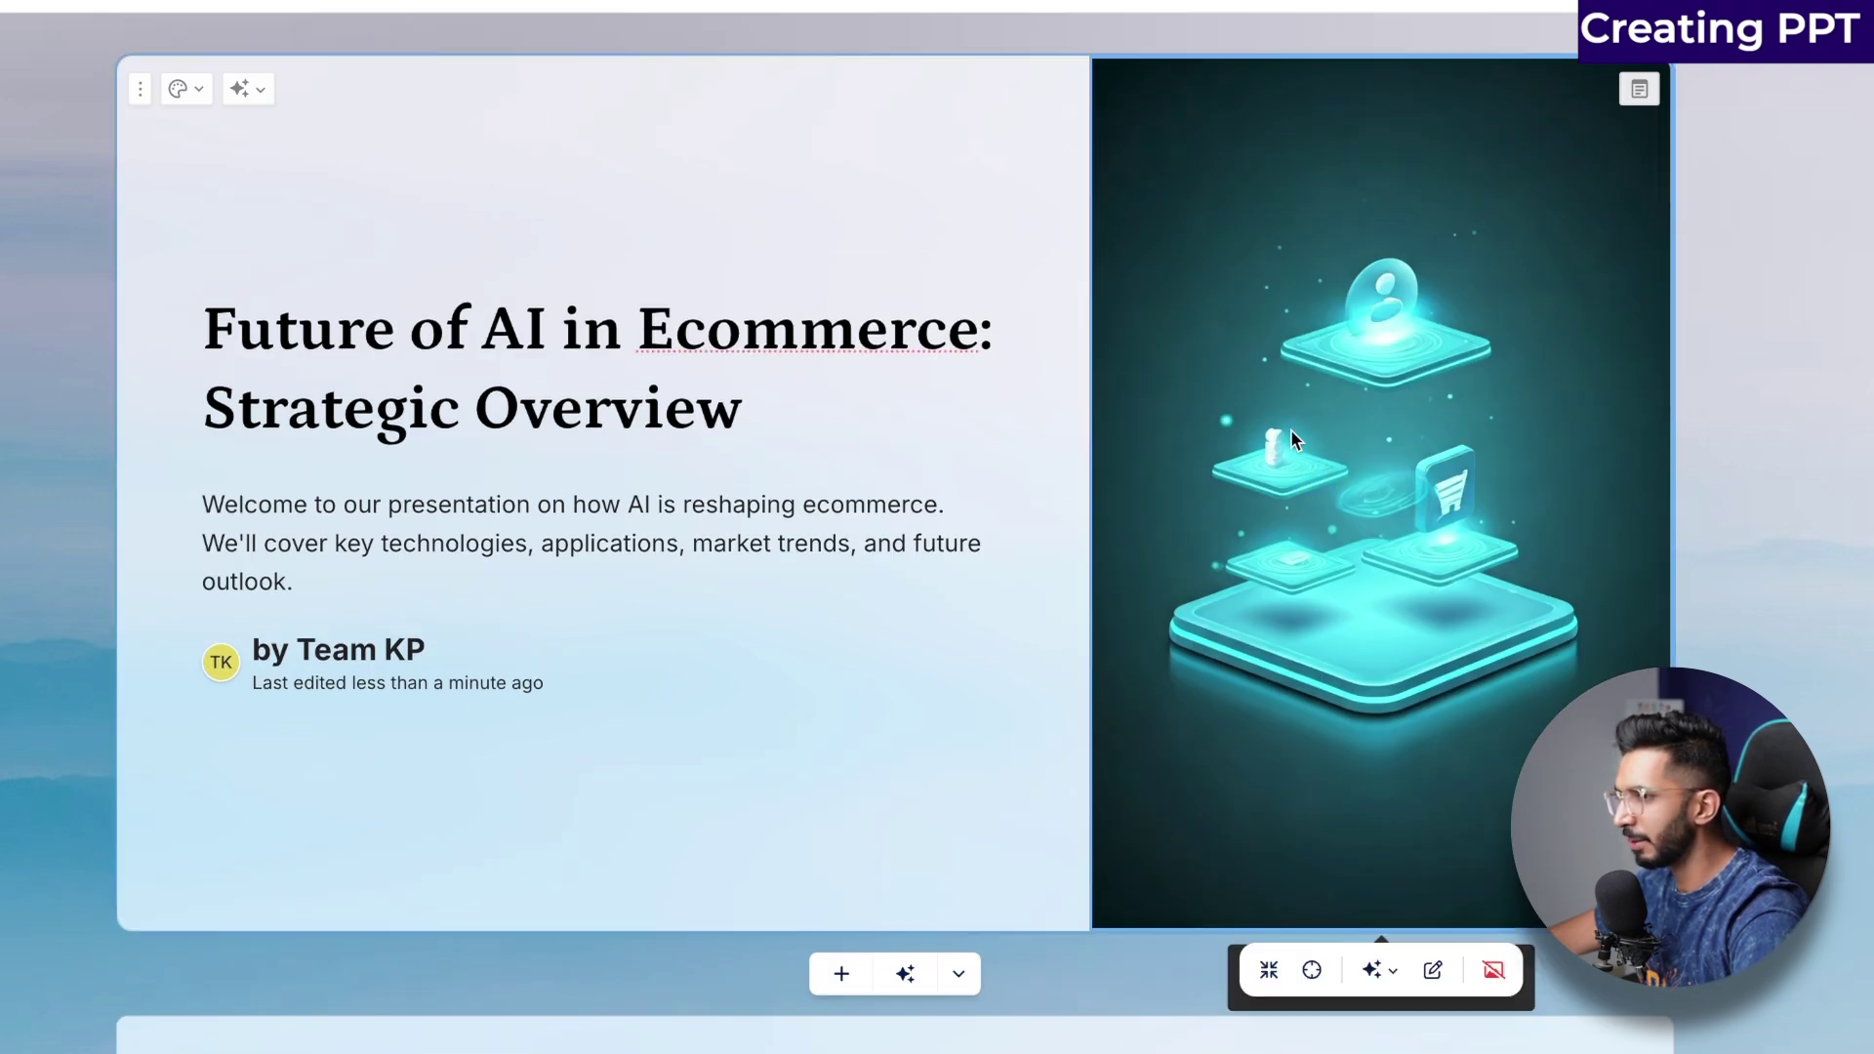
# Step: Have AI propose new layouts for the Agenda card
pyautogui.scroll(-5, 544, 409)
pyautogui.scroll(-2, 540, 406)
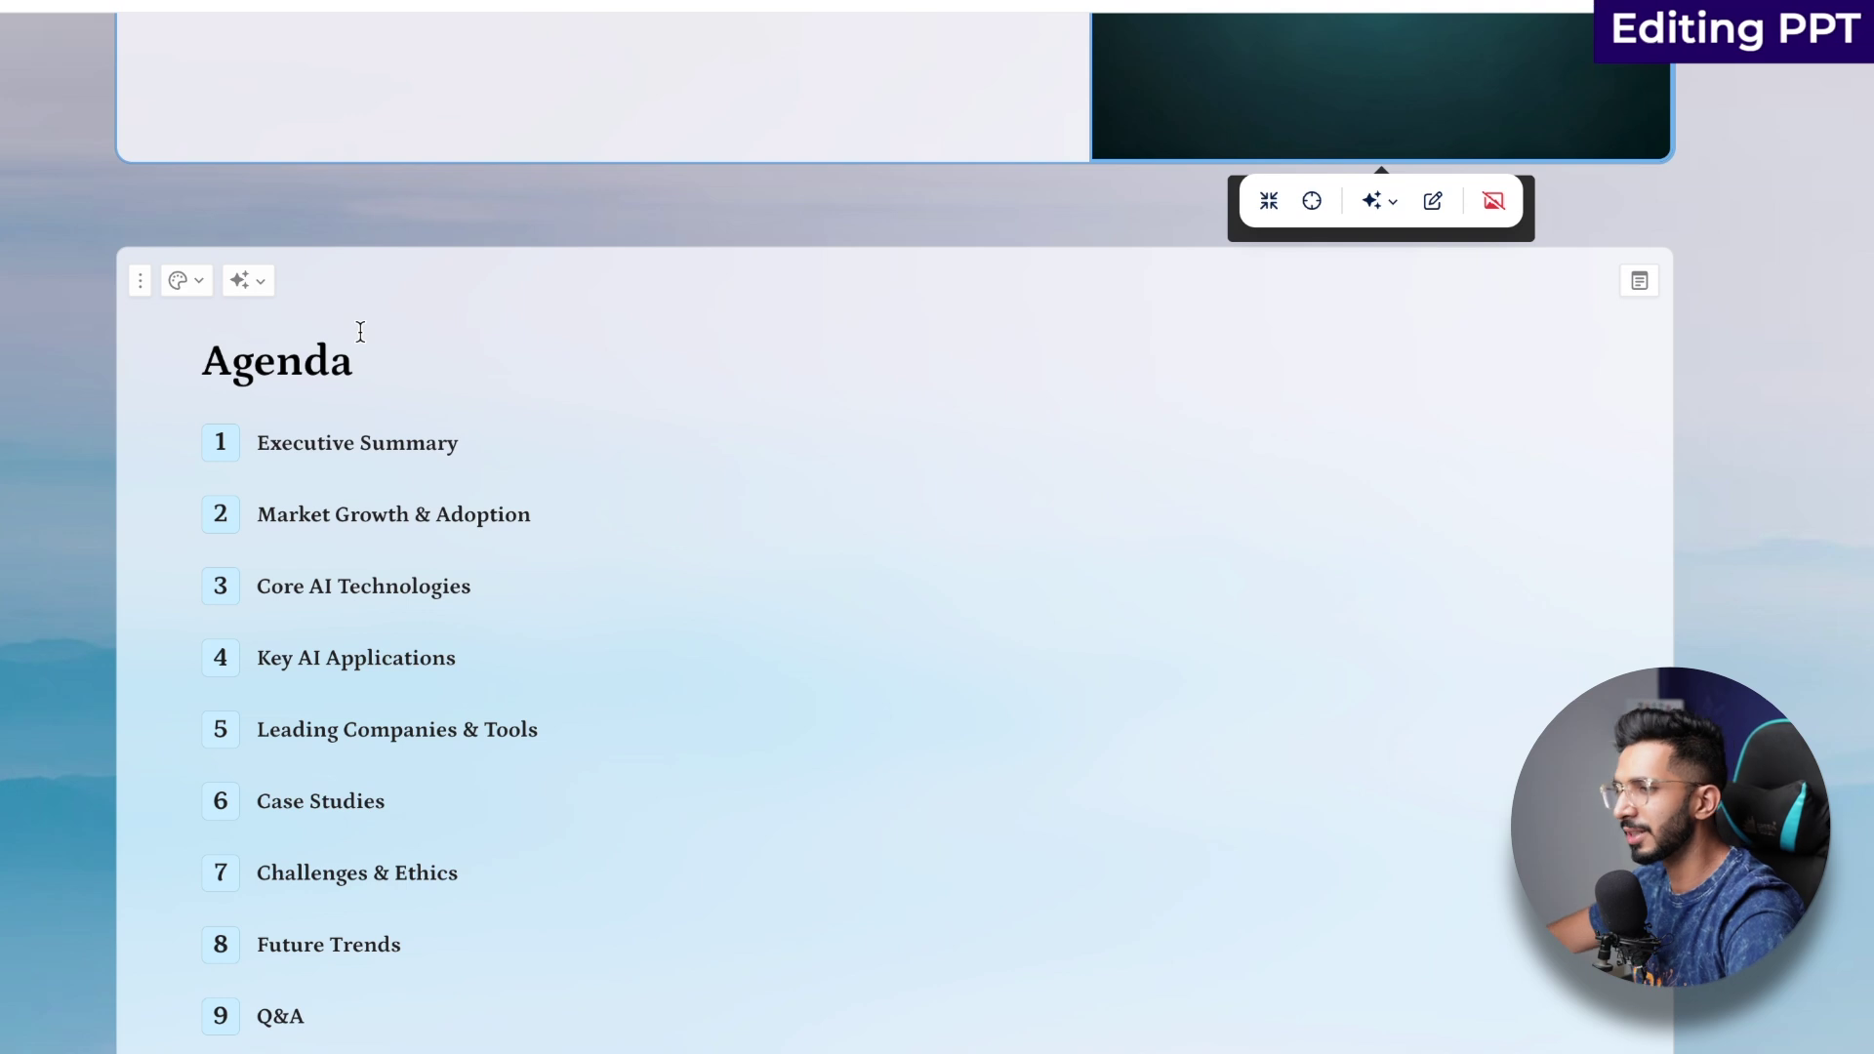
pyautogui.click(312, 325)
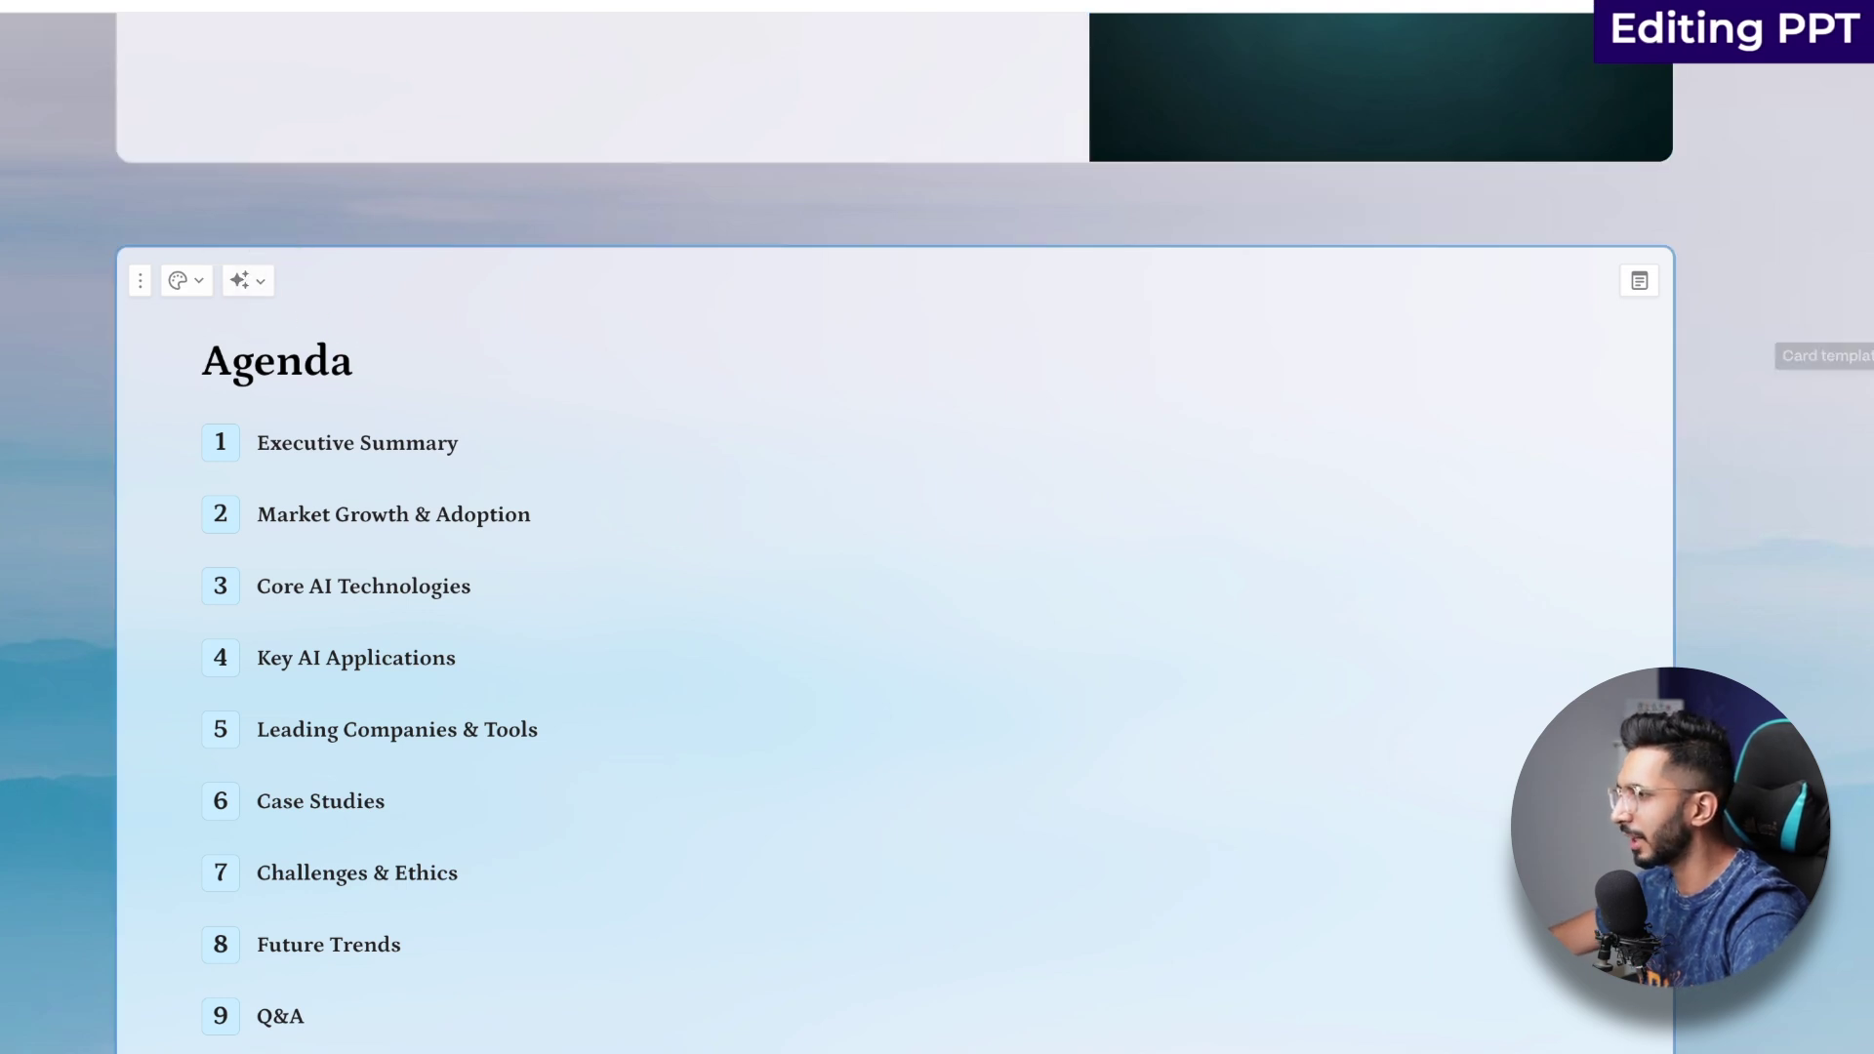
pyautogui.click(263, 282)
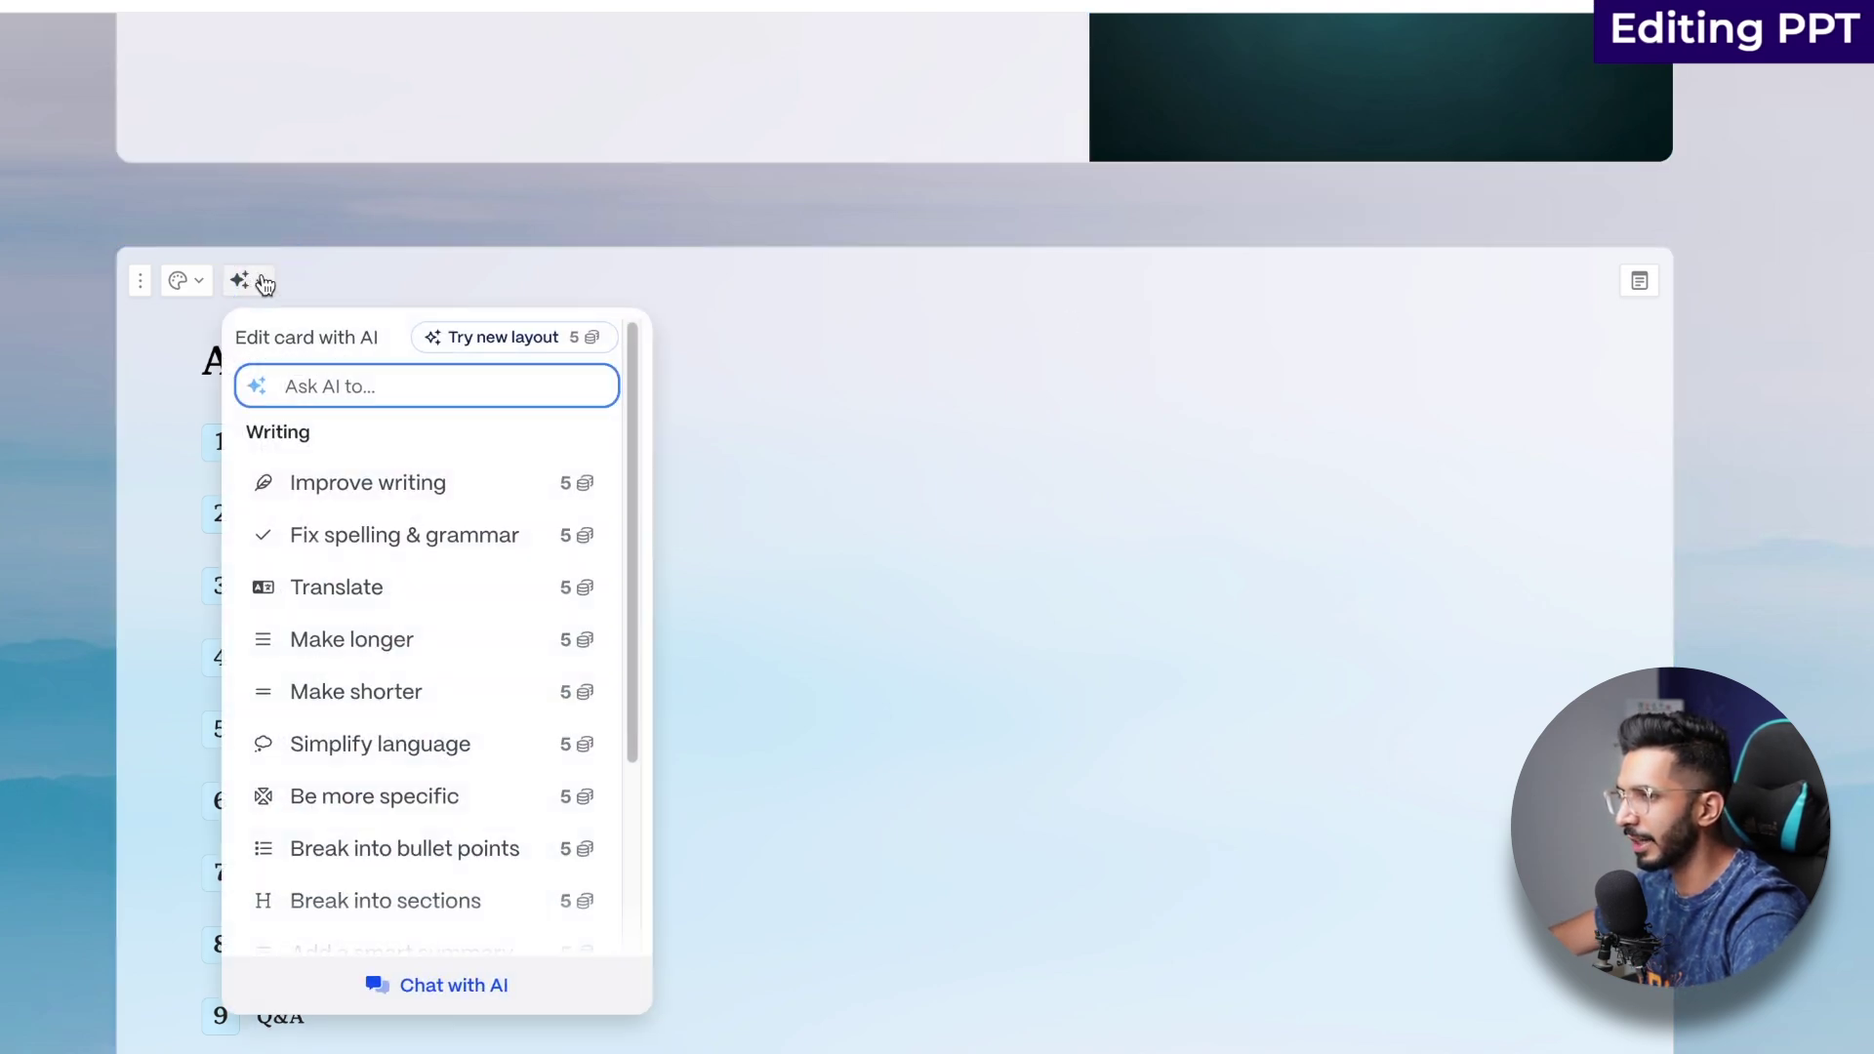
pyautogui.click(504, 338)
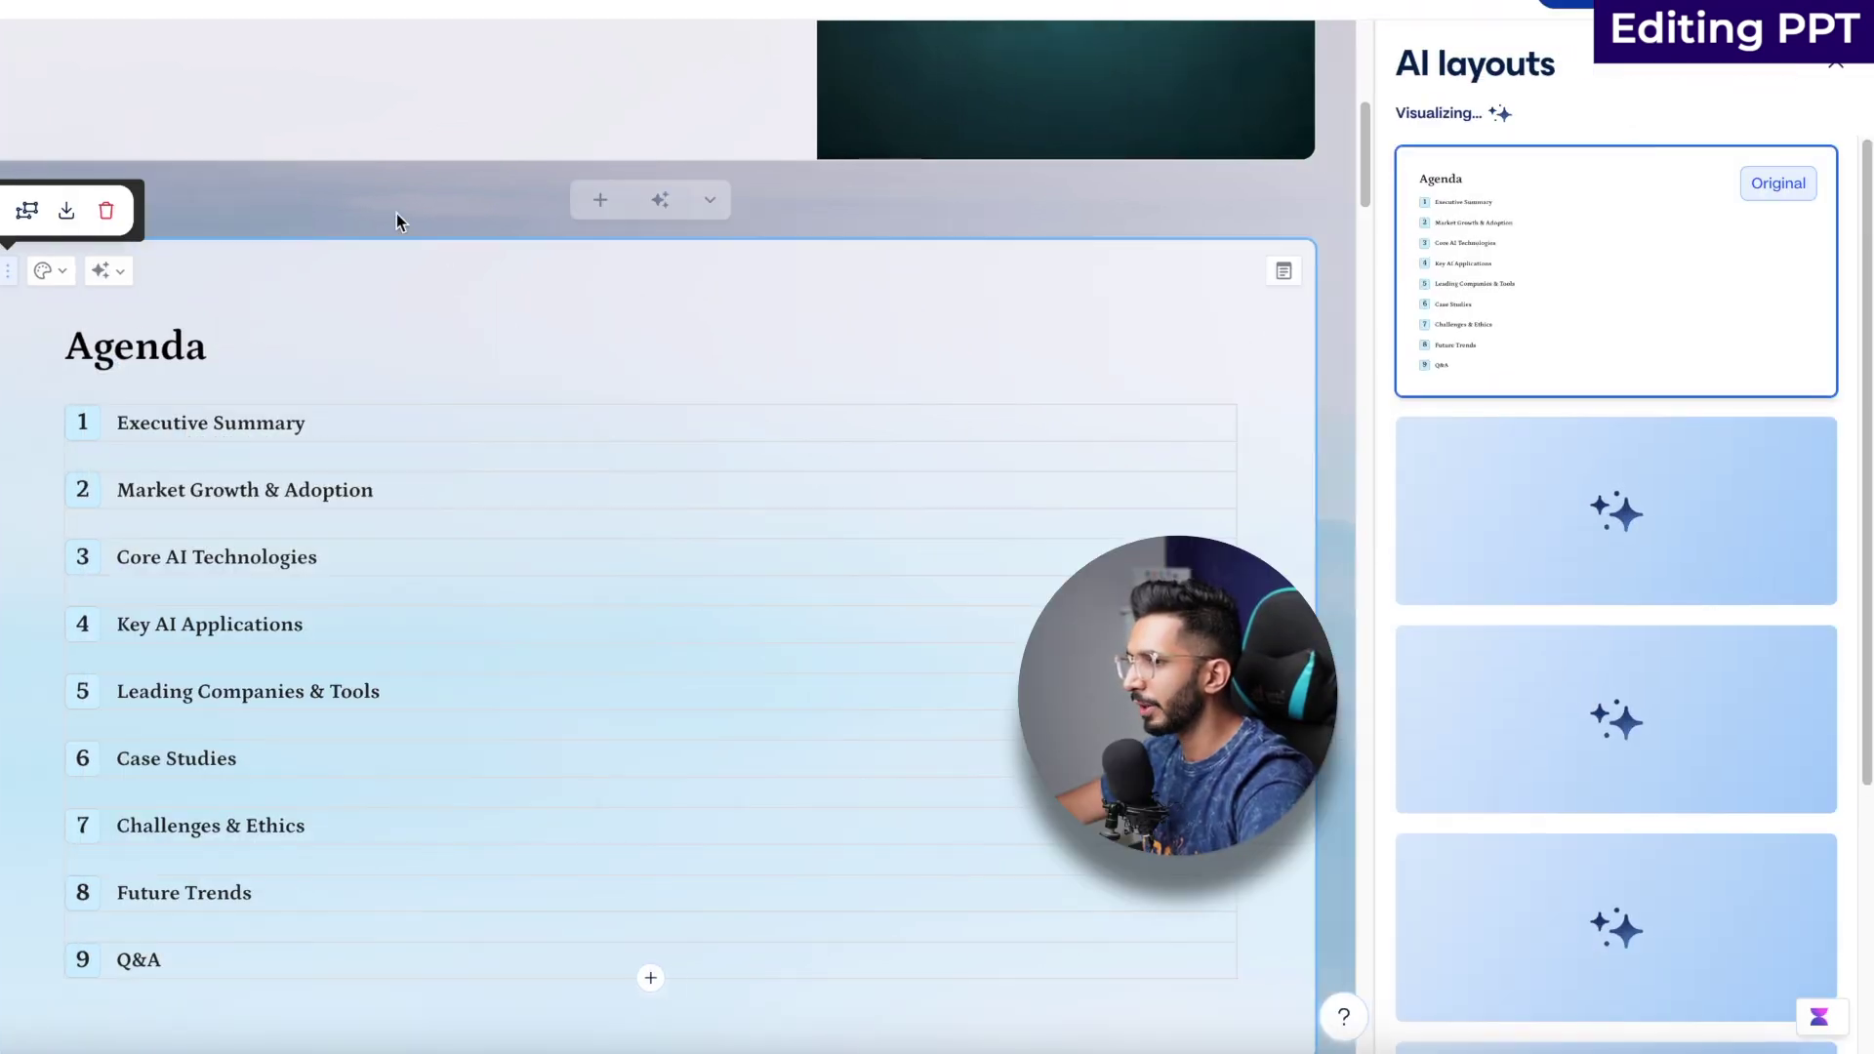
# Step: Apply the proposed two-column numbered layout to the Agenda card
pyautogui.click(1446, 564)
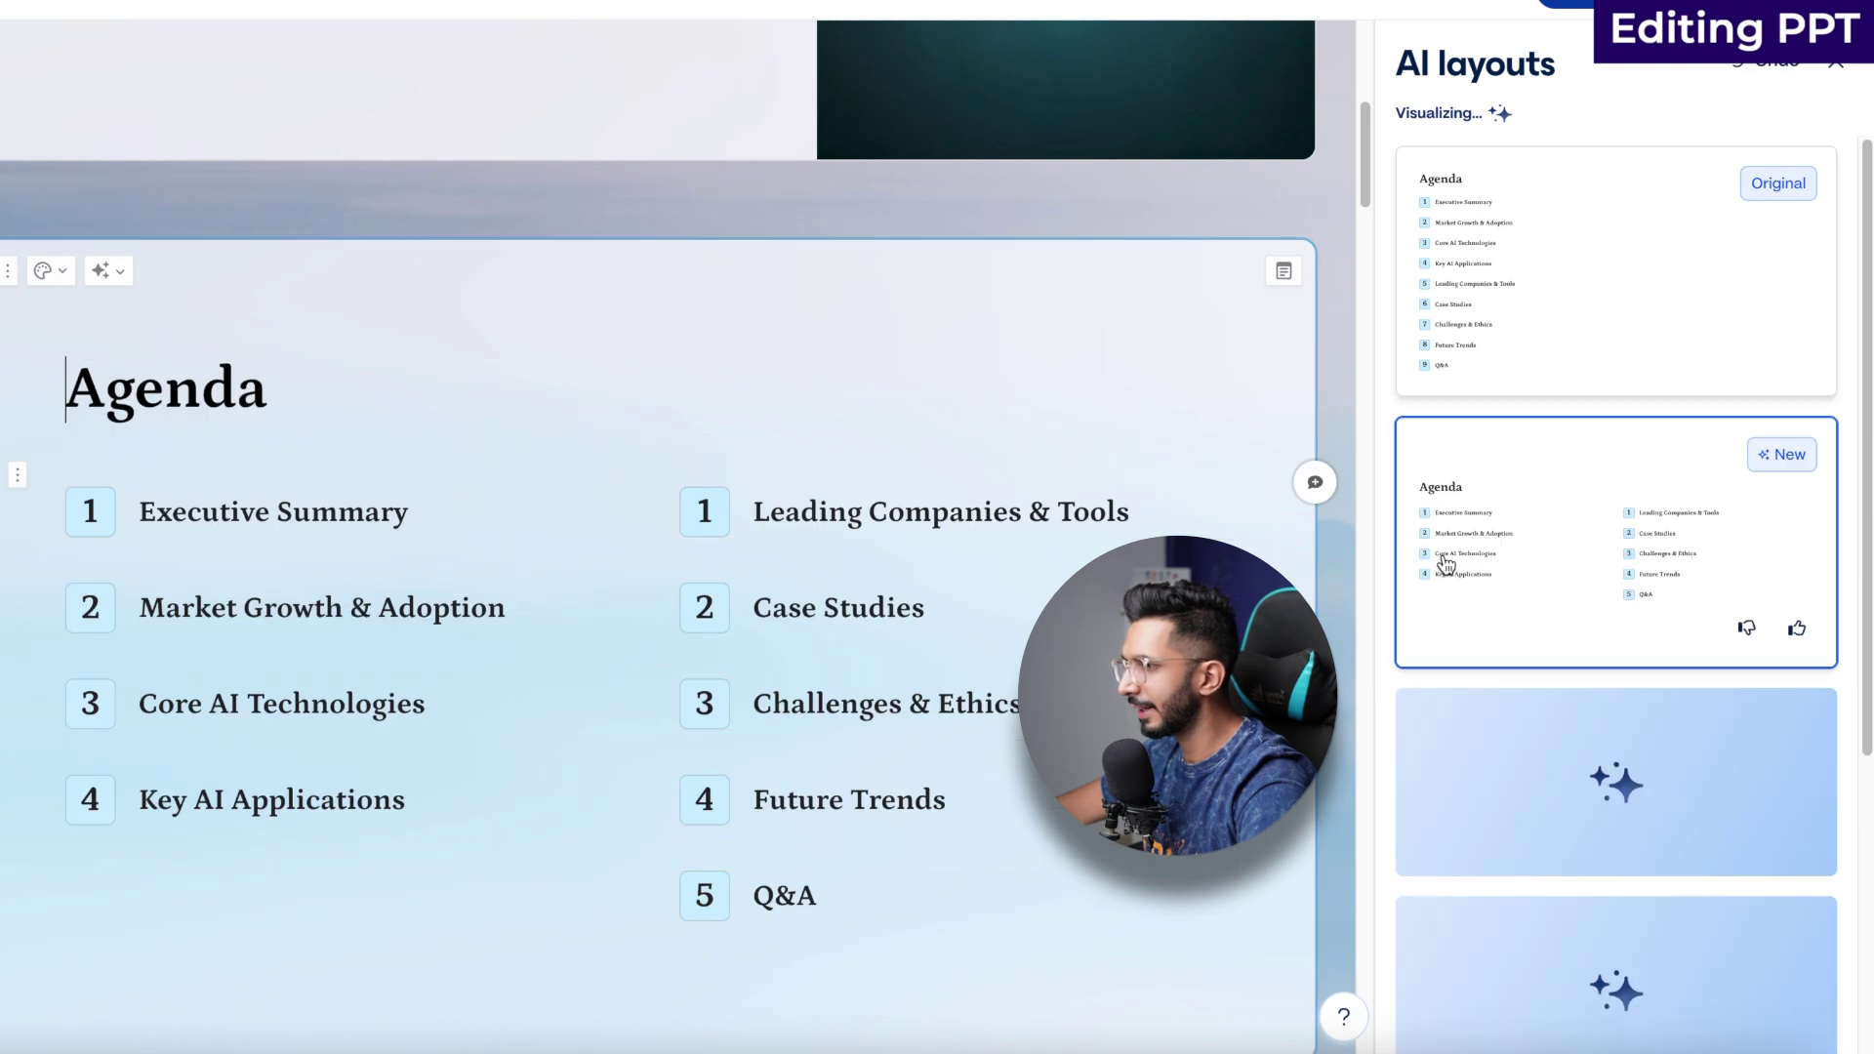
pyautogui.click(1505, 578)
pyautogui.scroll(-3, 732, 544)
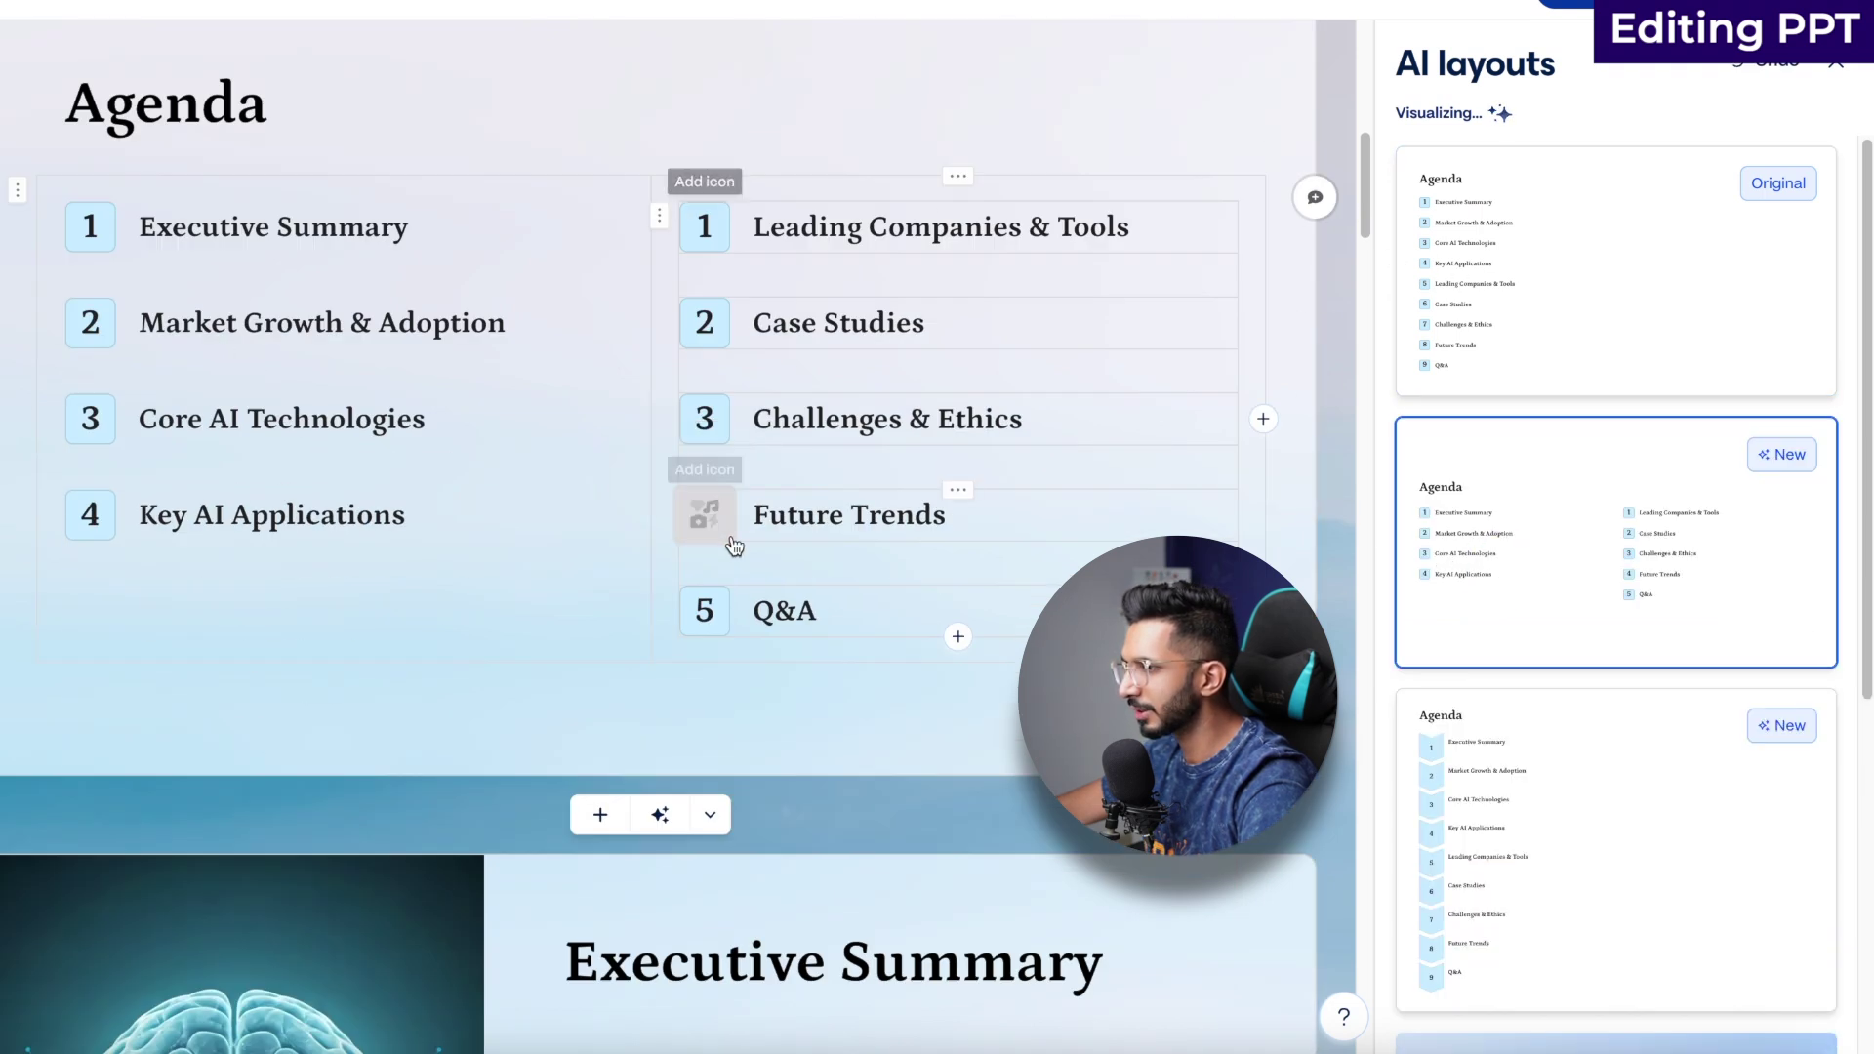
# Step: Try the staggered list layout and the three-column box layout on the Agenda card
pyautogui.scroll(-5, 1516, 657)
pyautogui.scroll(-2, 1508, 684)
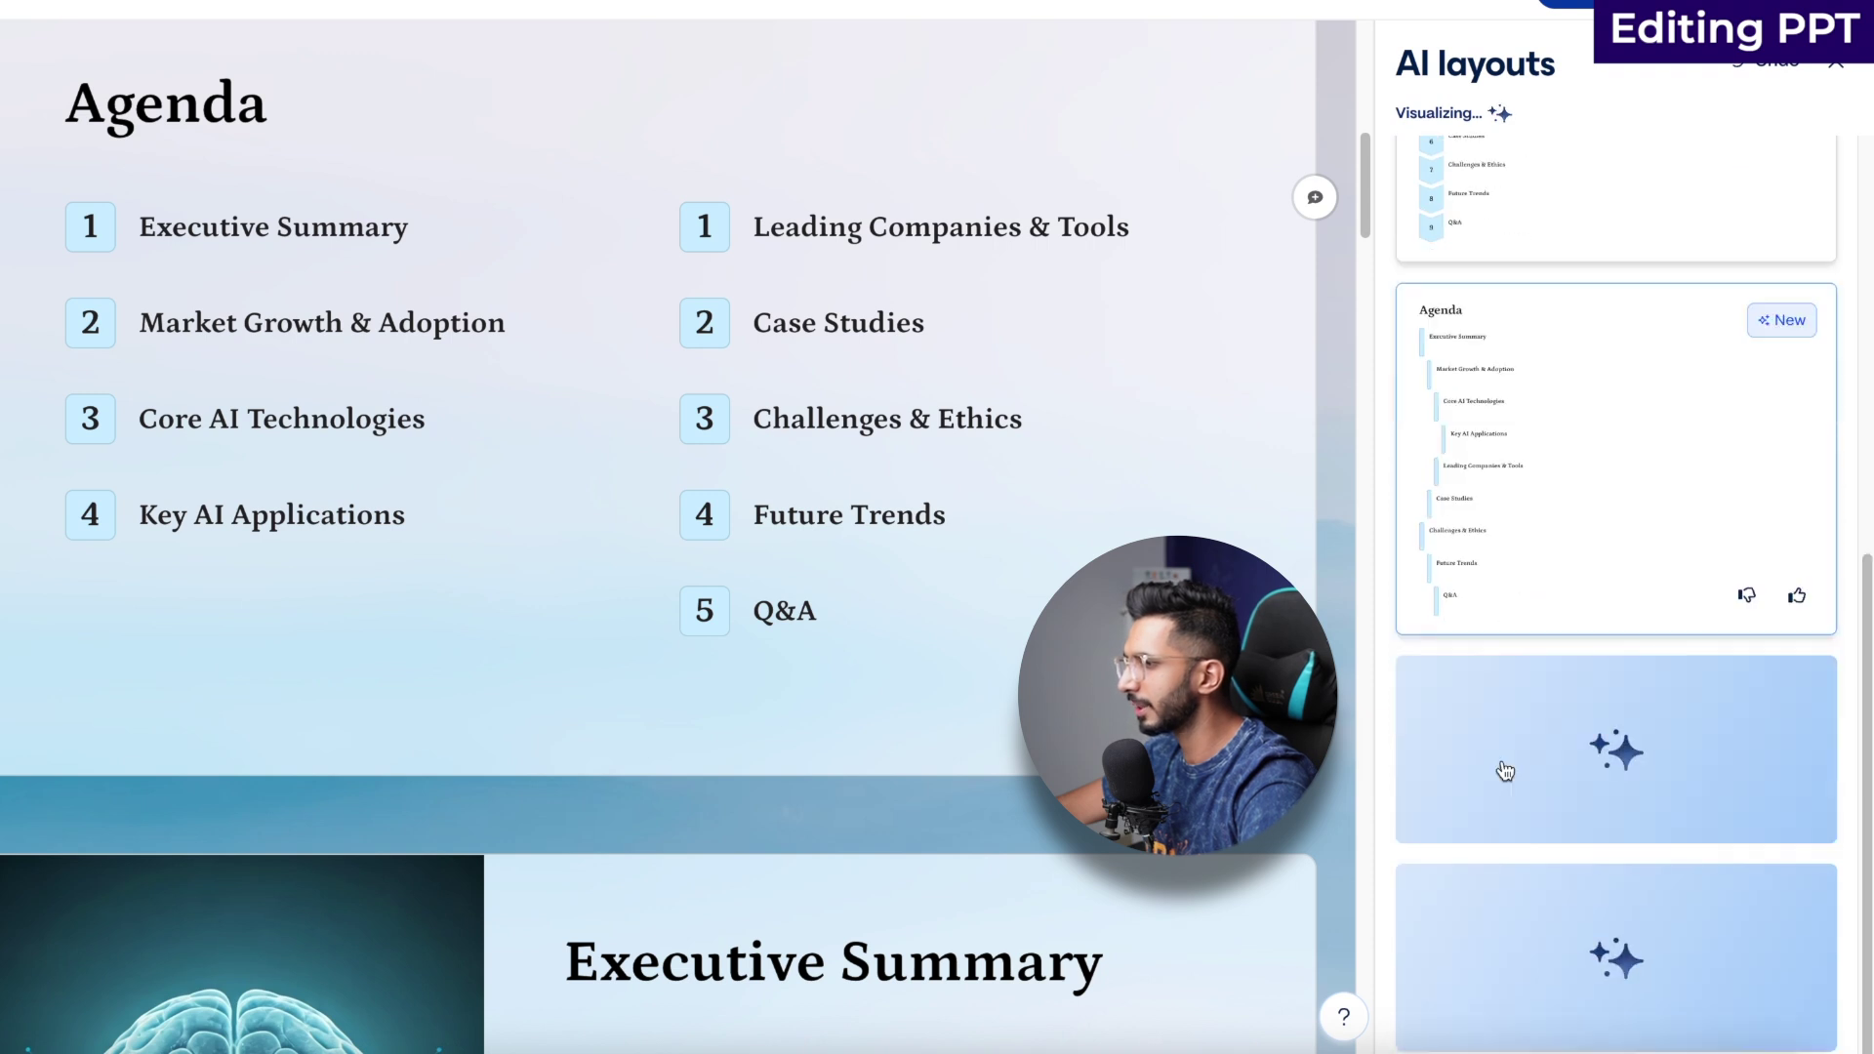
pyautogui.click(1546, 518)
pyautogui.scroll(-1, 1567, 617)
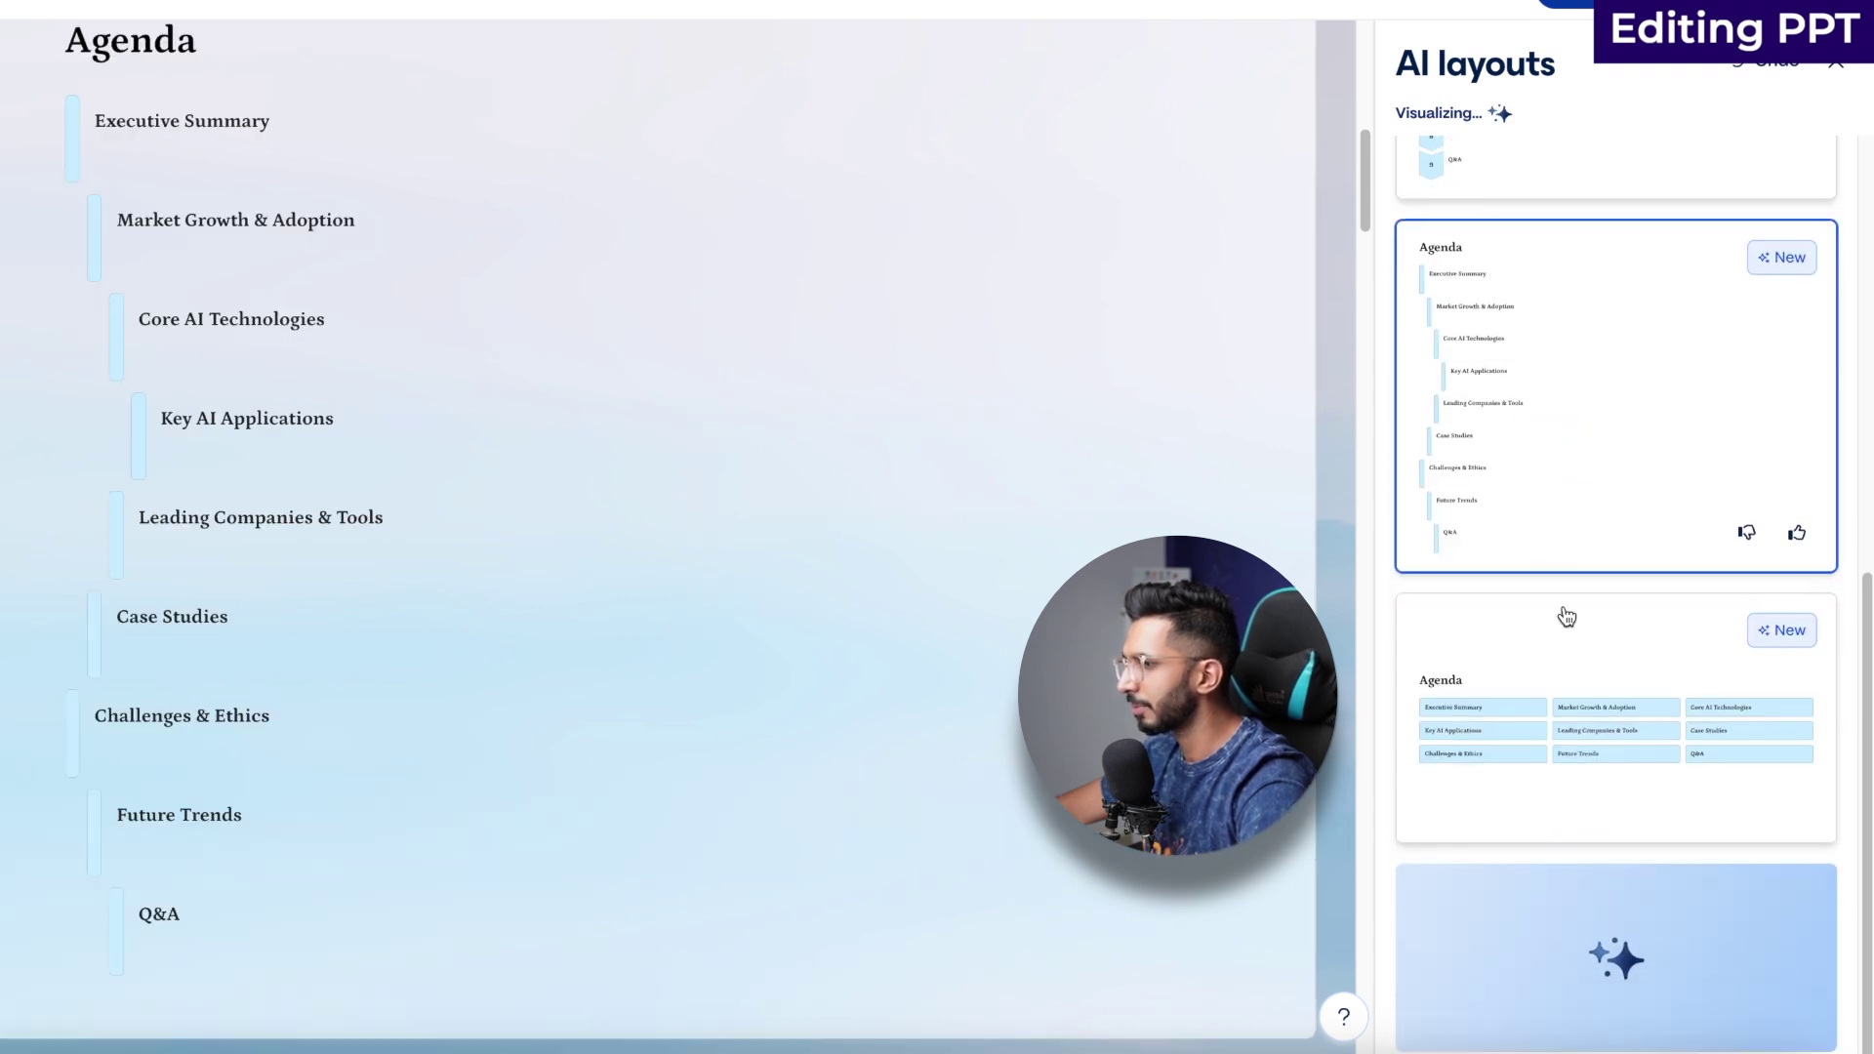
pyautogui.click(1566, 750)
pyautogui.scroll(-6, 976, 586)
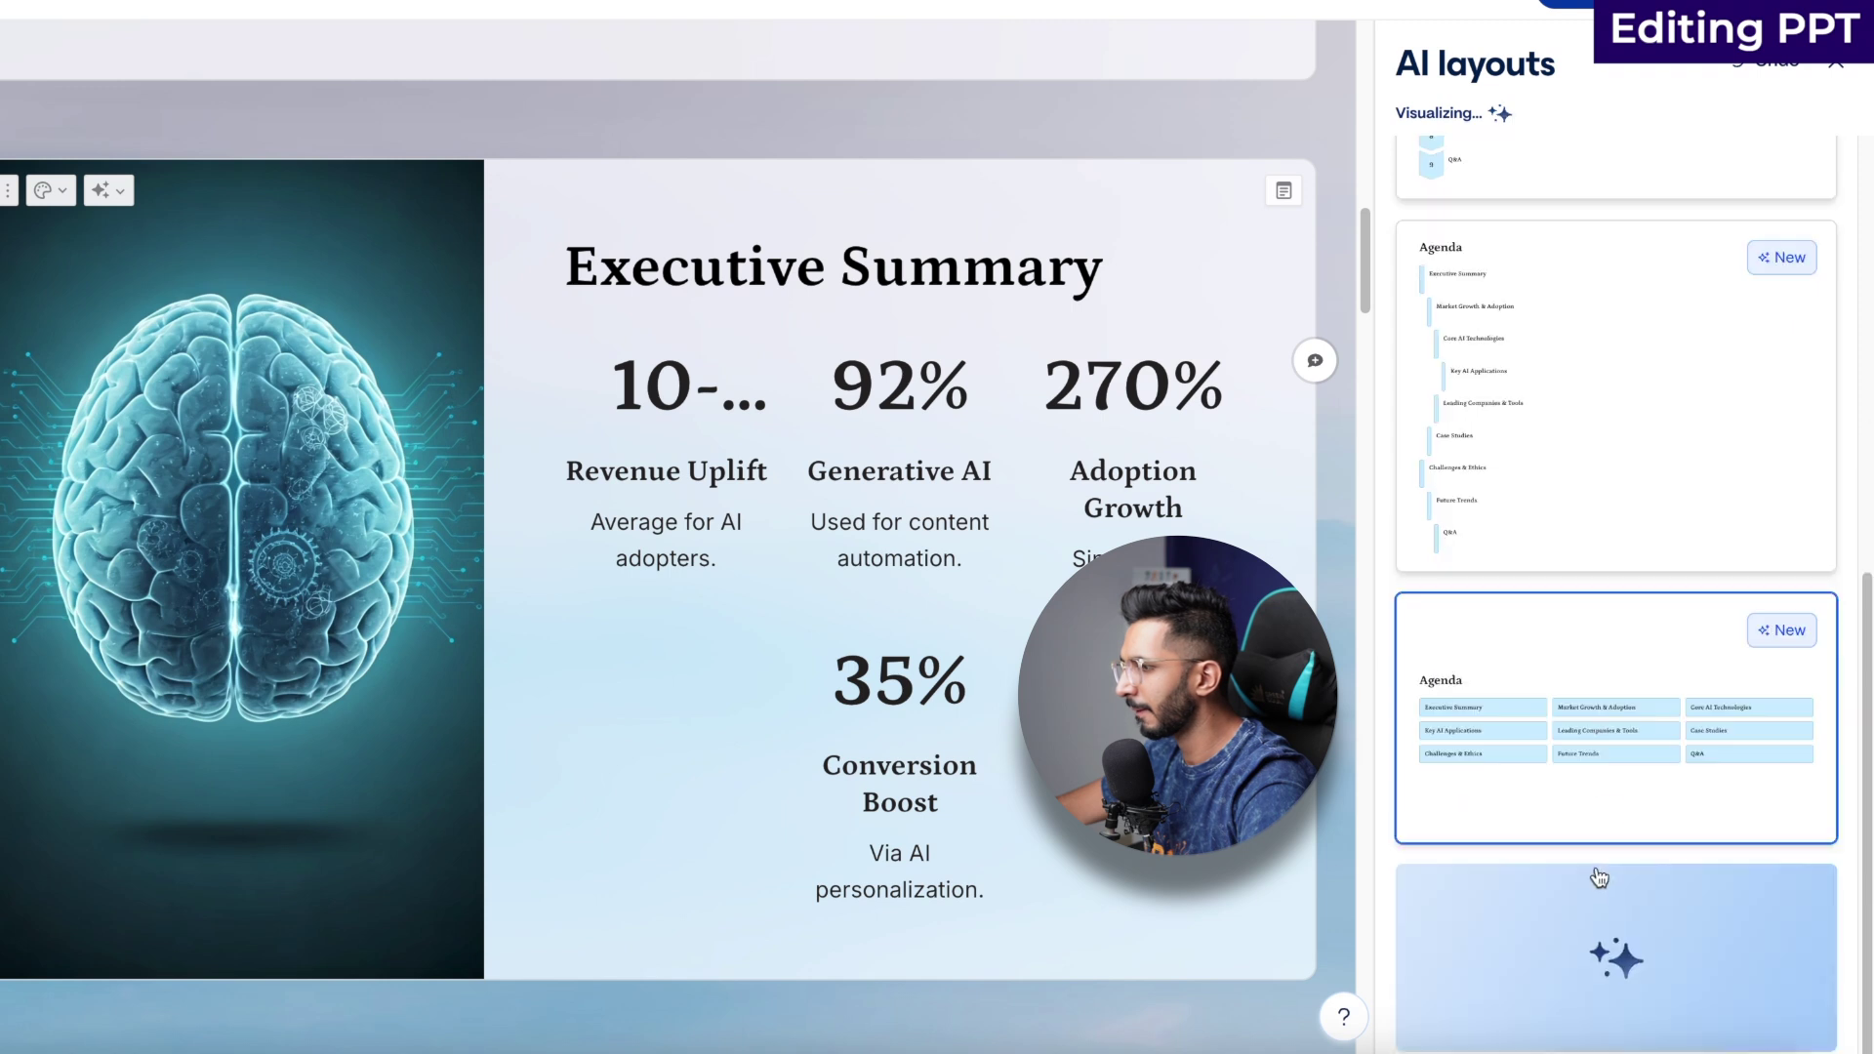
# Step: Compare the remaining layout proposals, including the circular one, and return the Agenda card to the two-column numbered layout
pyautogui.scroll(10, 1021, 548)
pyautogui.scroll(-2, 958, 559)
pyautogui.scroll(-3, 958, 560)
pyautogui.click(1602, 598)
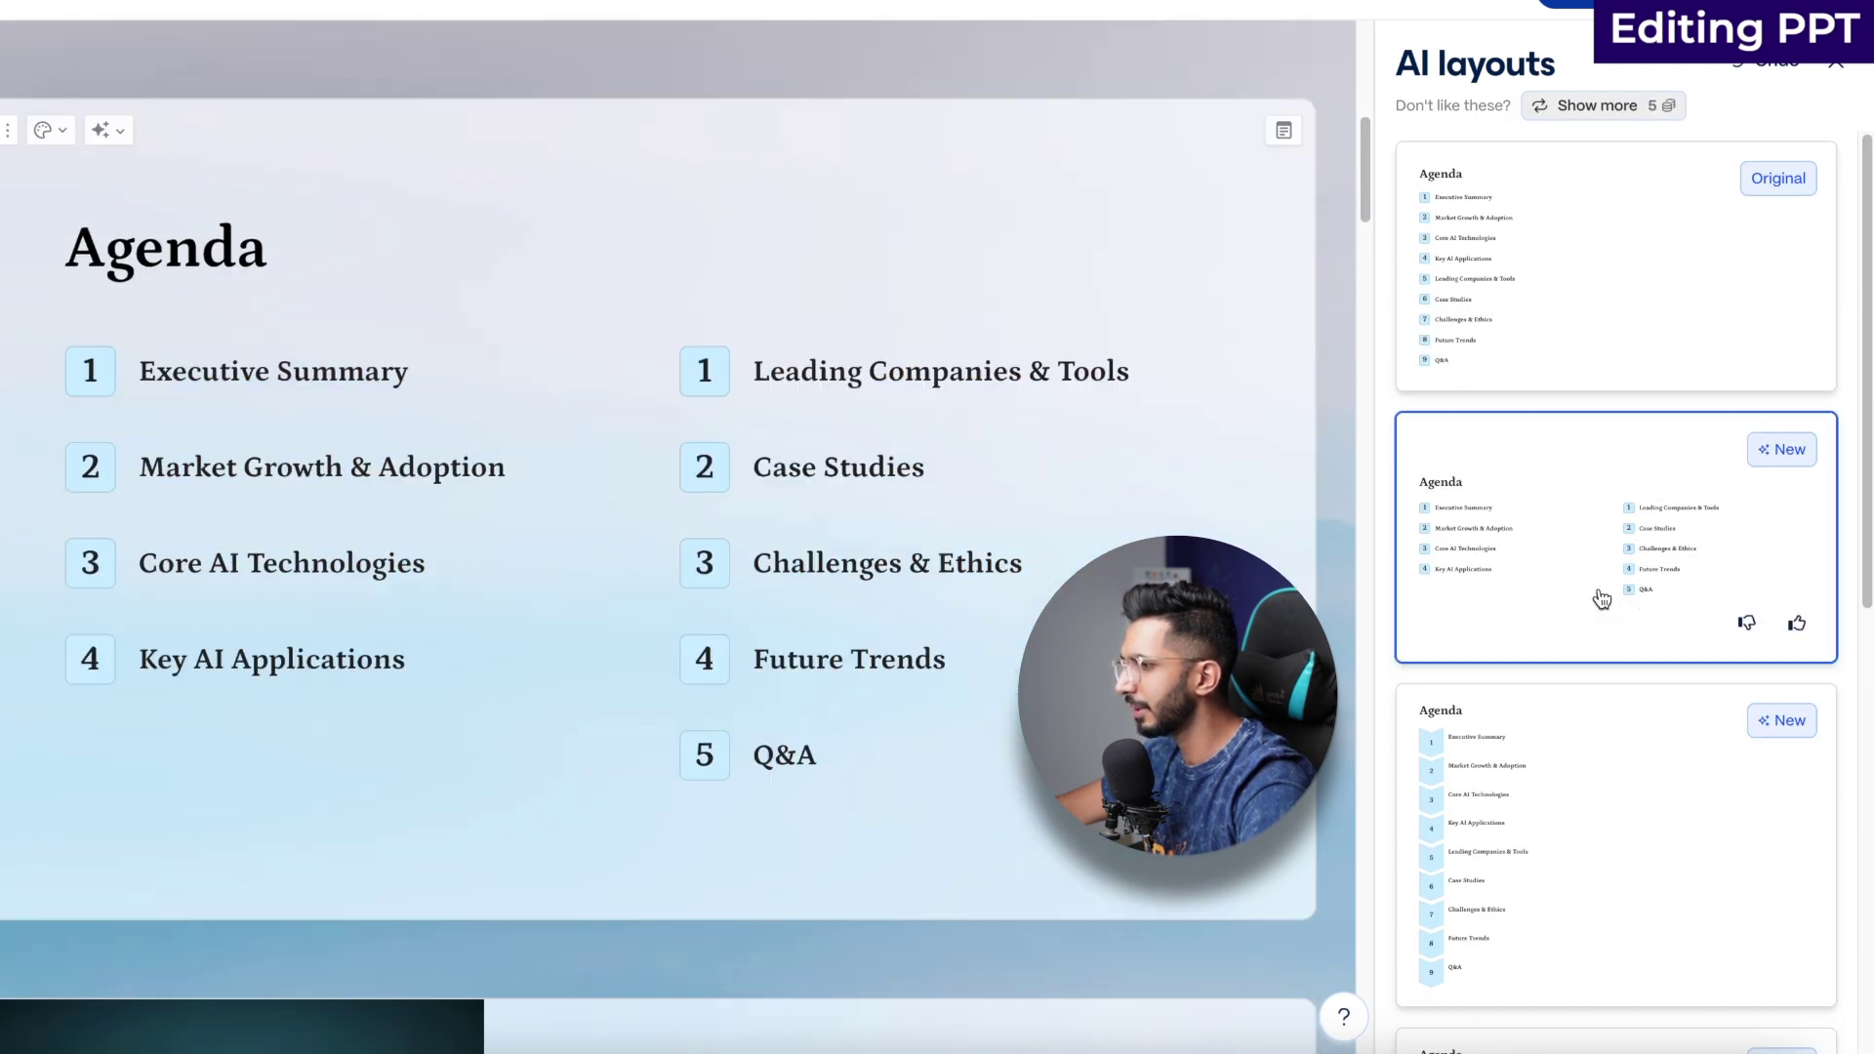
pyautogui.scroll(-3, 1611, 390)
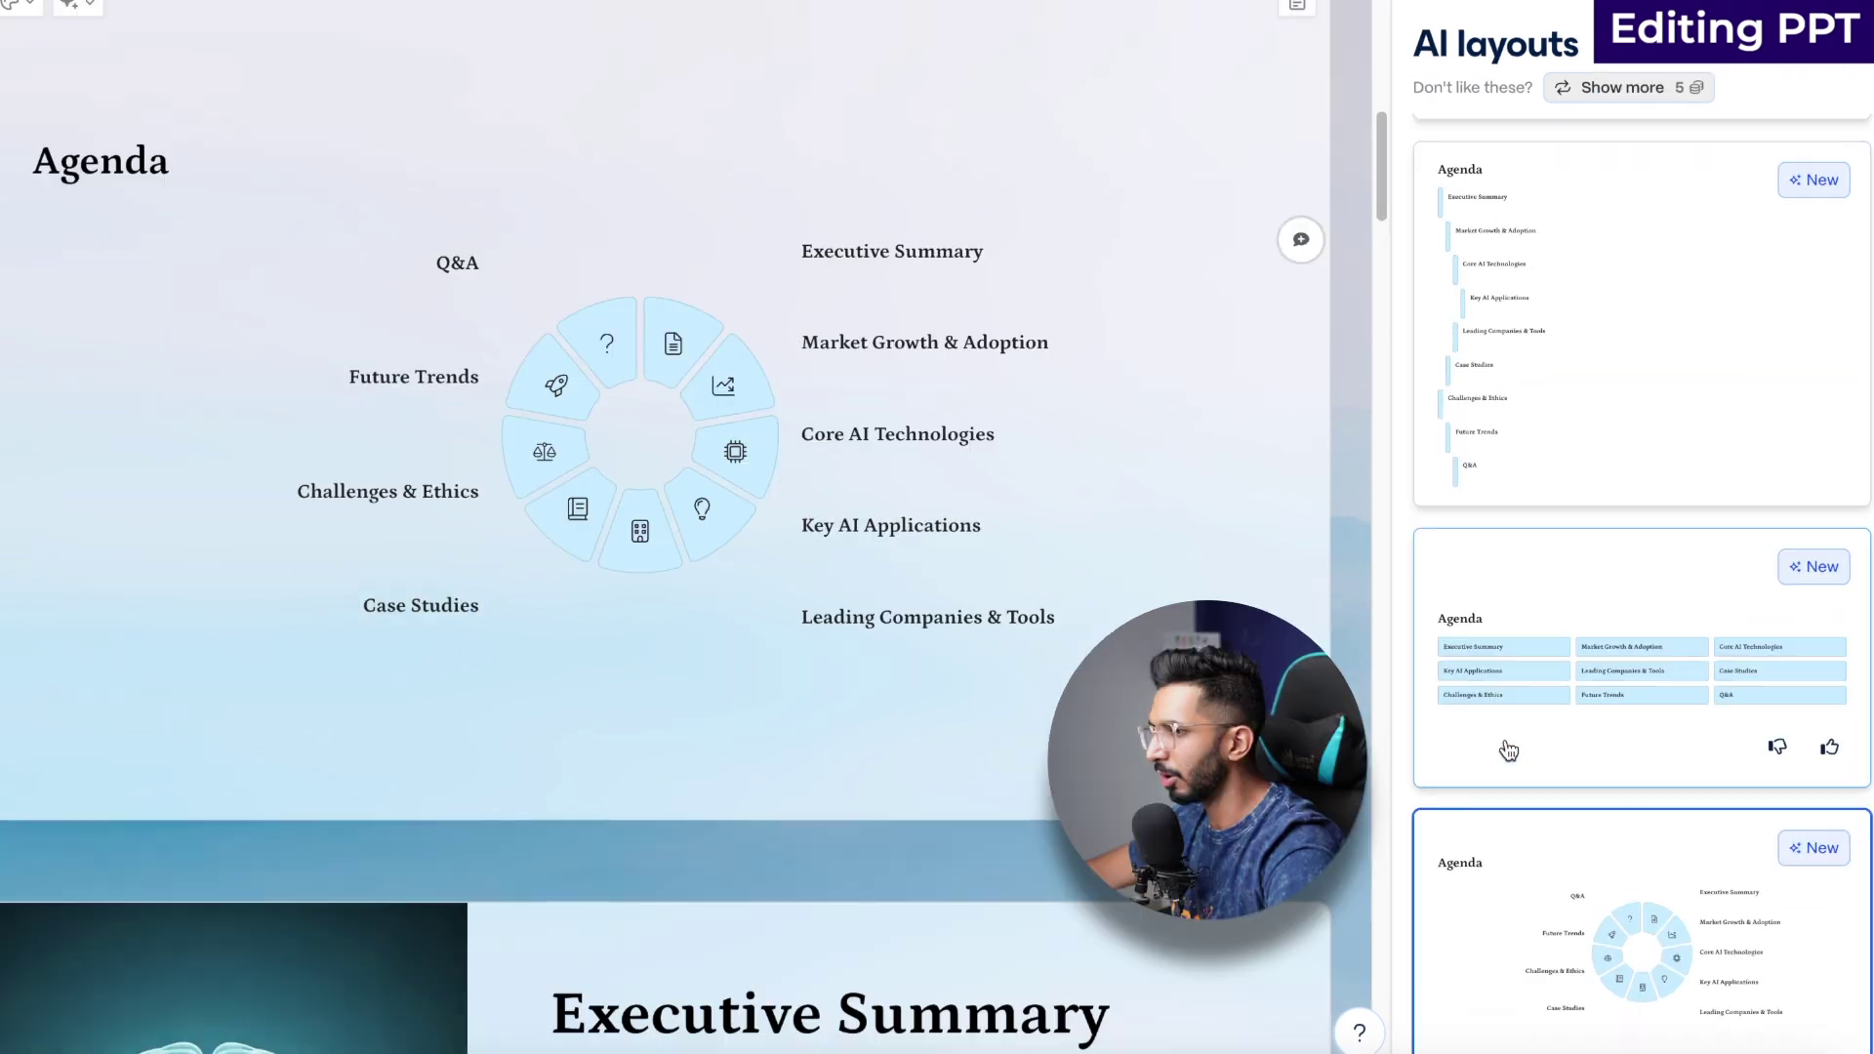
pyautogui.scroll(2, 1662, 526)
pyautogui.click(1602, 569)
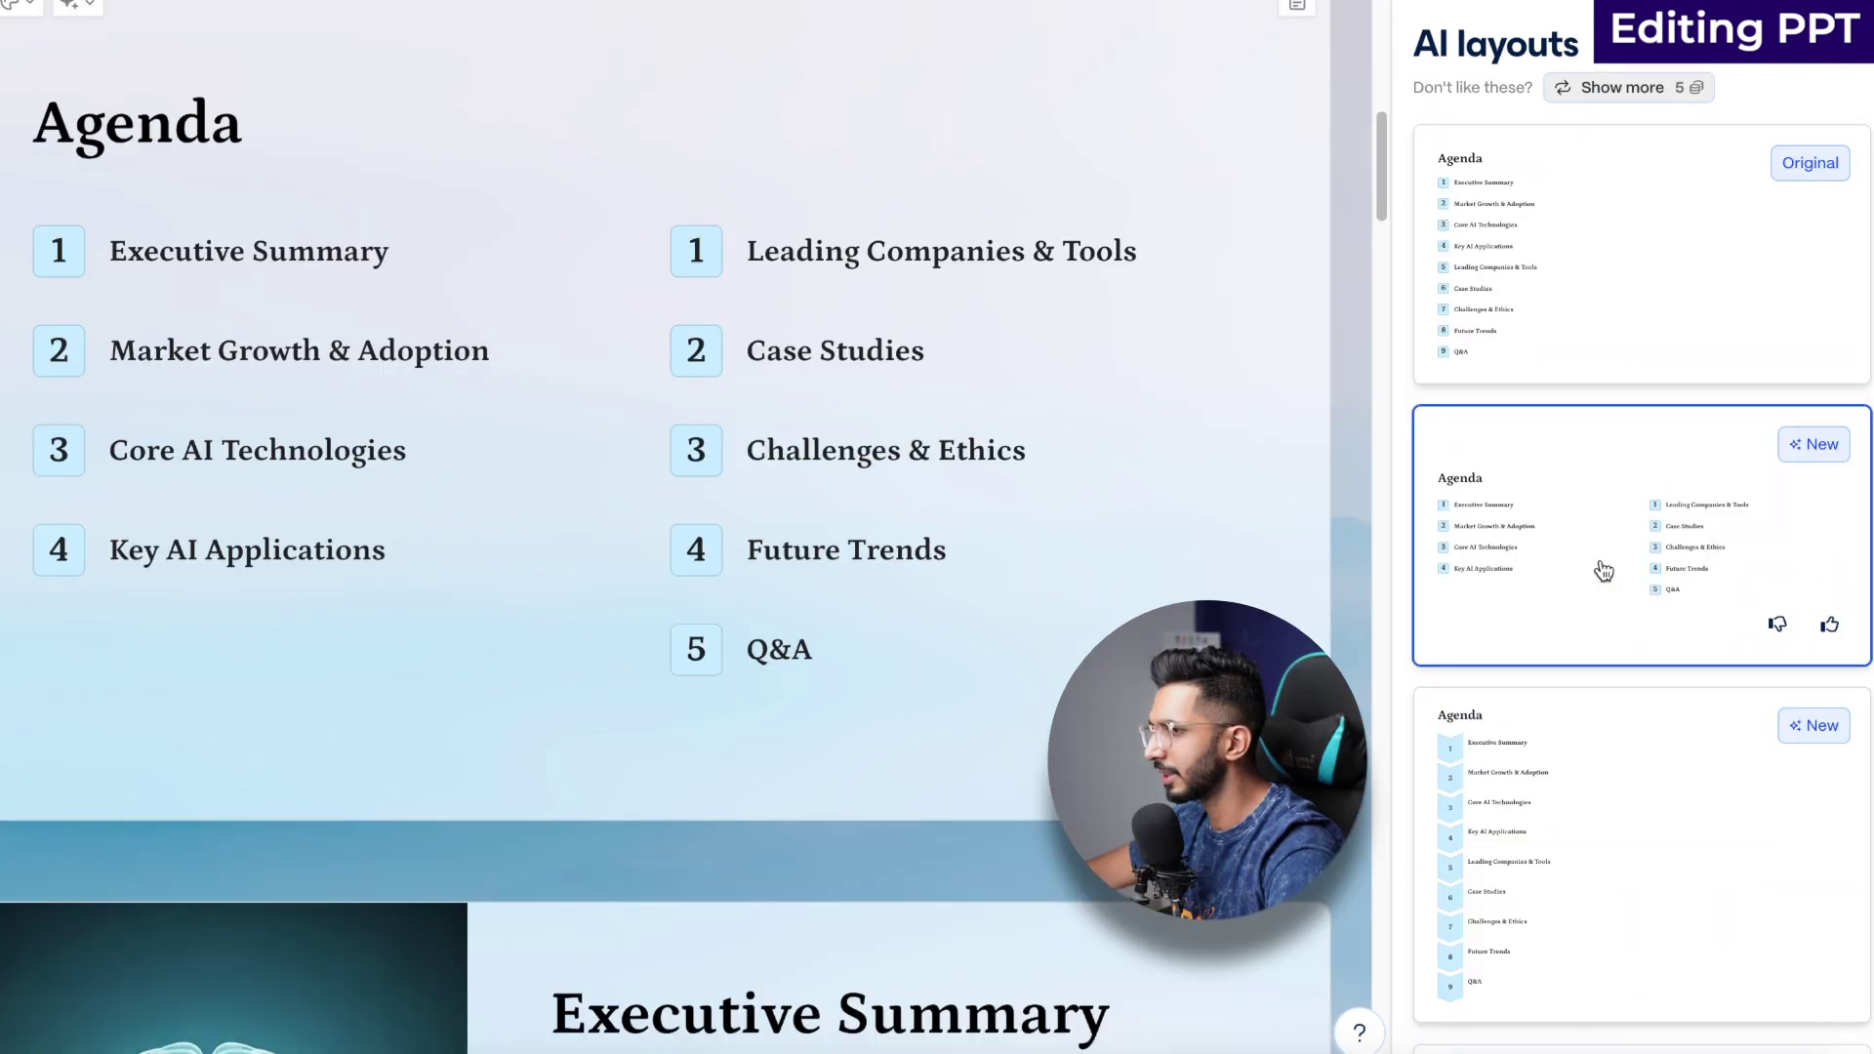
# Step: Reduce the number size of the Executive Summary stats and widen the items into a two-by-two grid
pyautogui.scroll(-6, 691, 423)
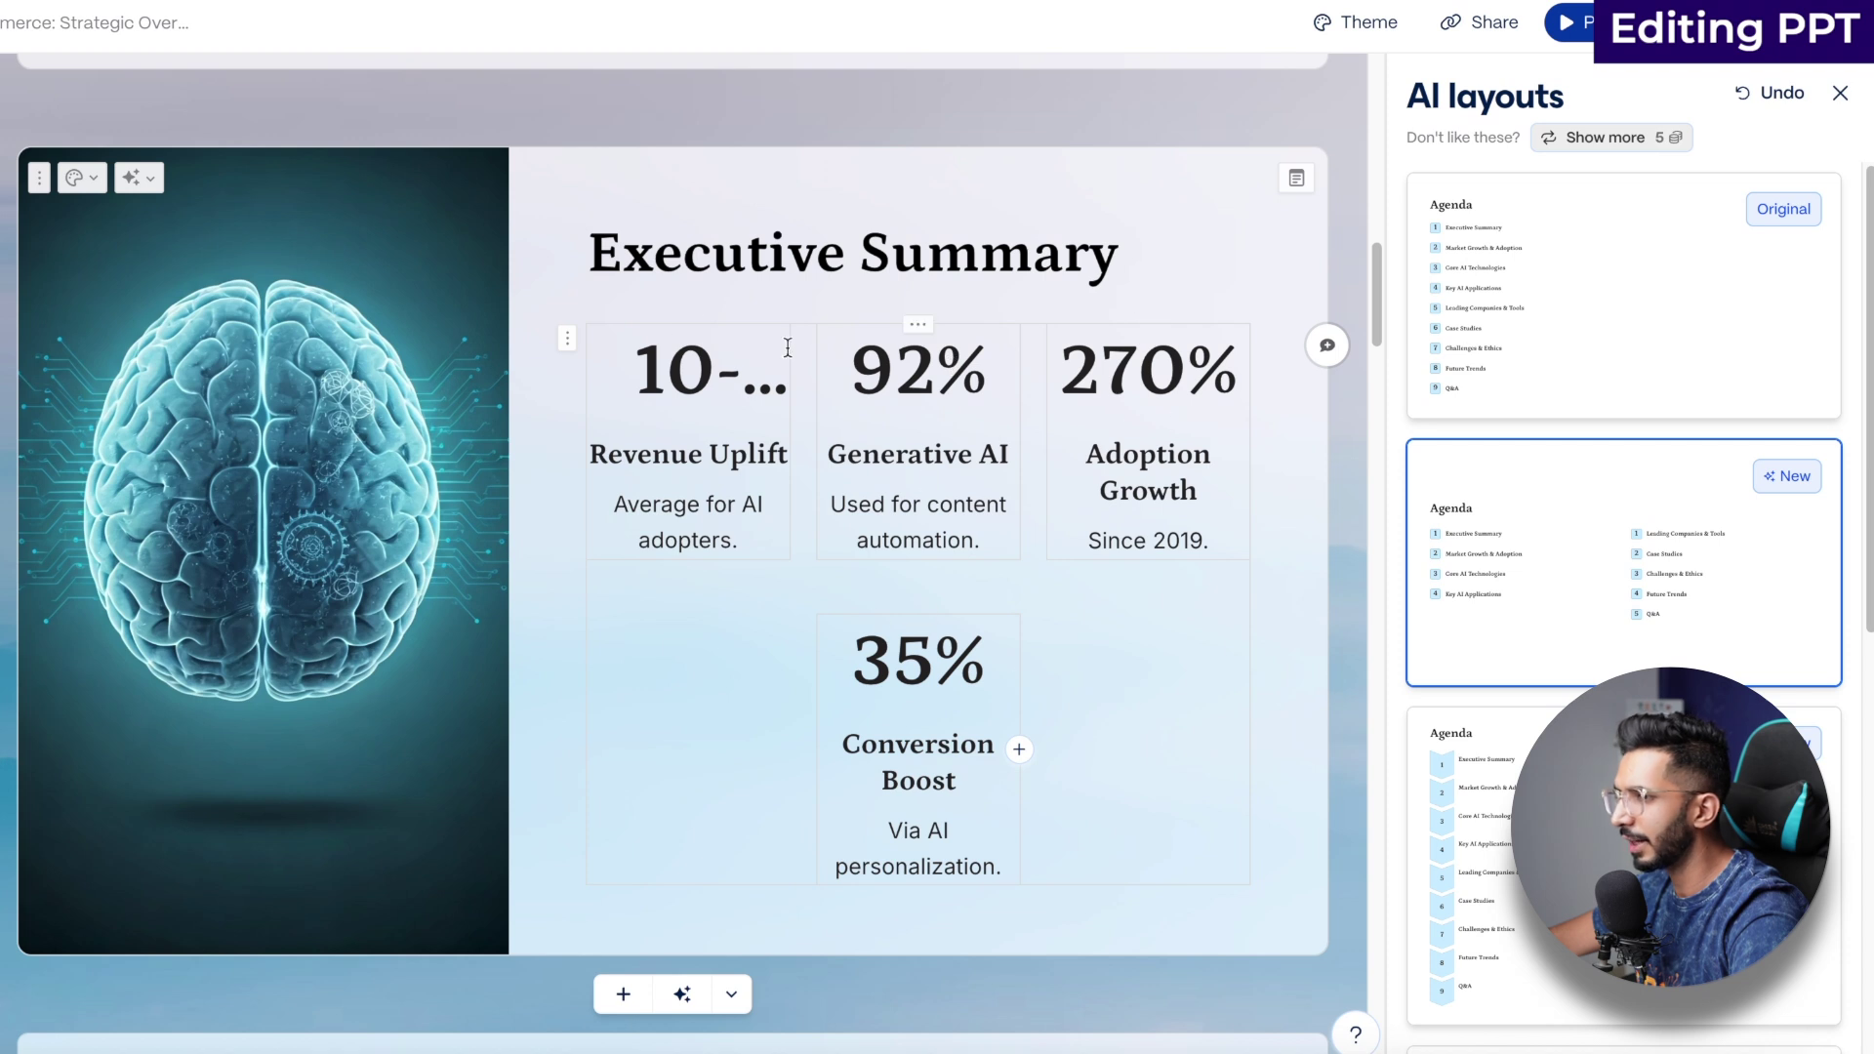
pyautogui.click(573, 345)
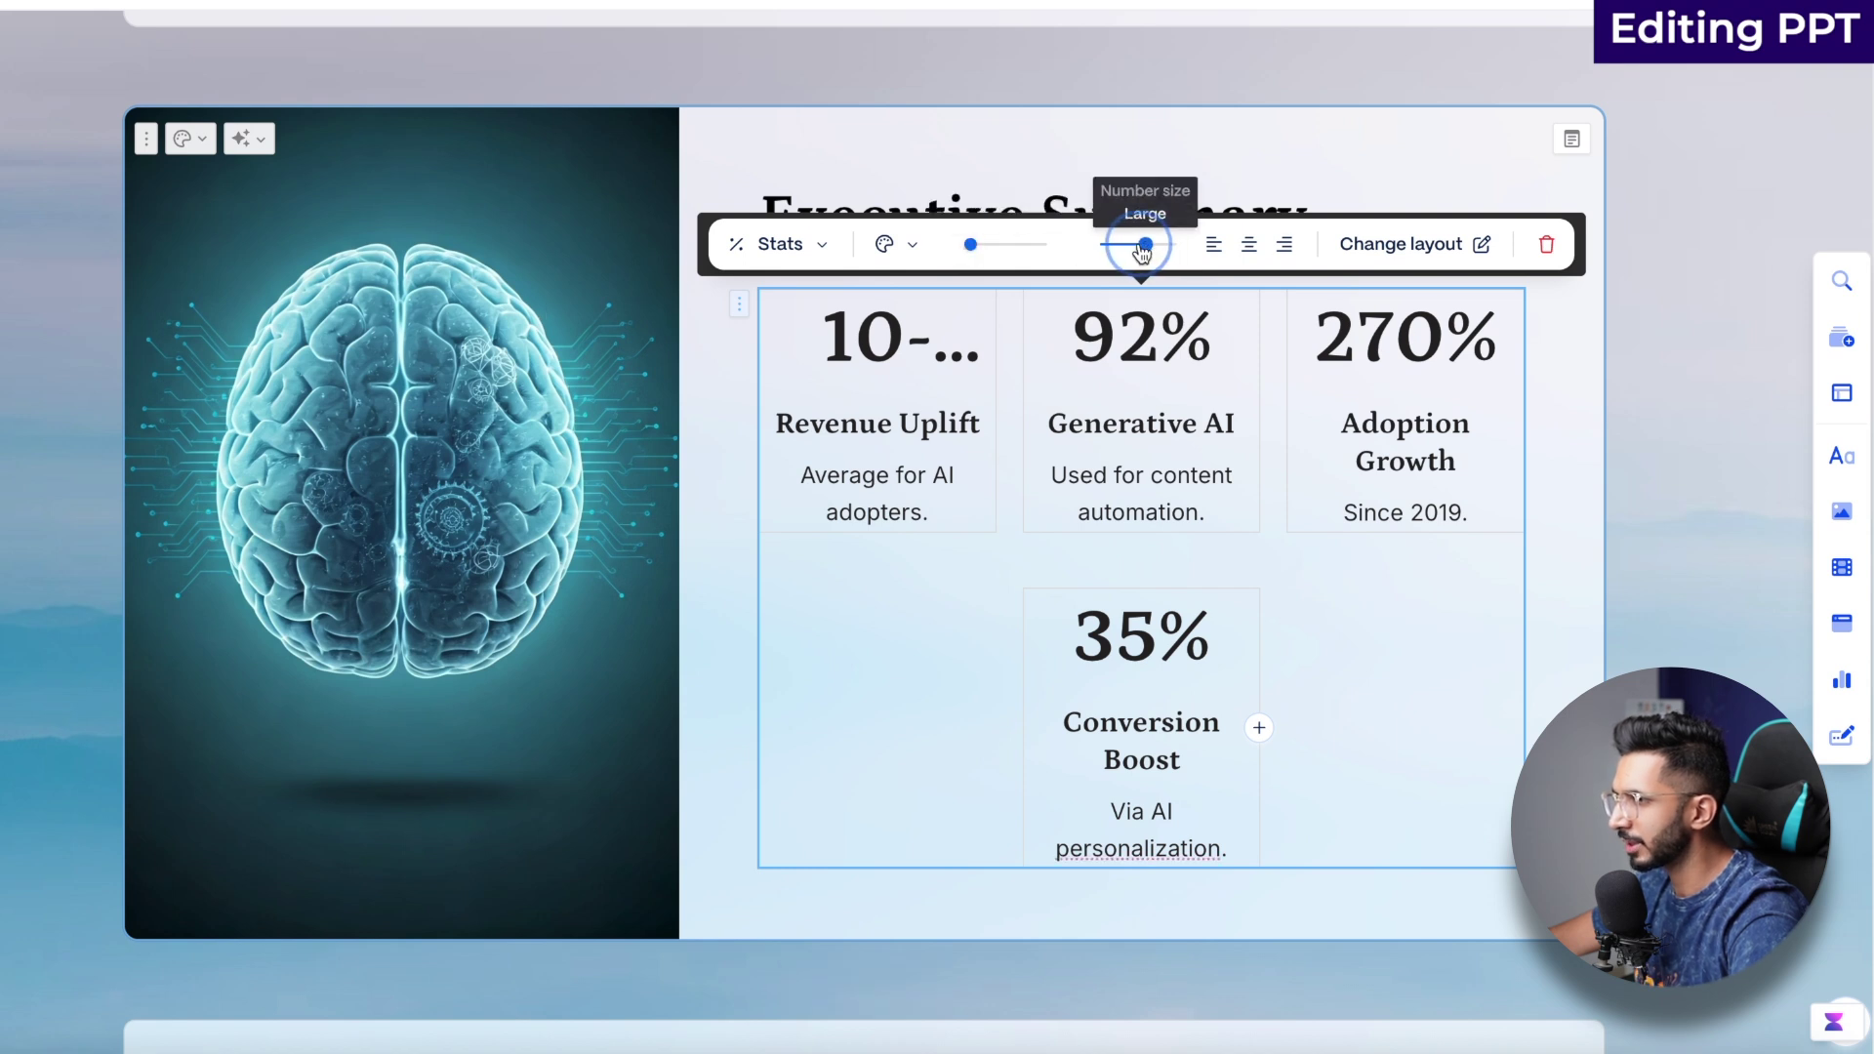
pyautogui.moveTo(1130, 251)
pyautogui.mouseDown()
pyautogui.moveTo(1101, 255)
pyautogui.moveTo(1120, 256)
pyautogui.mouseUp()
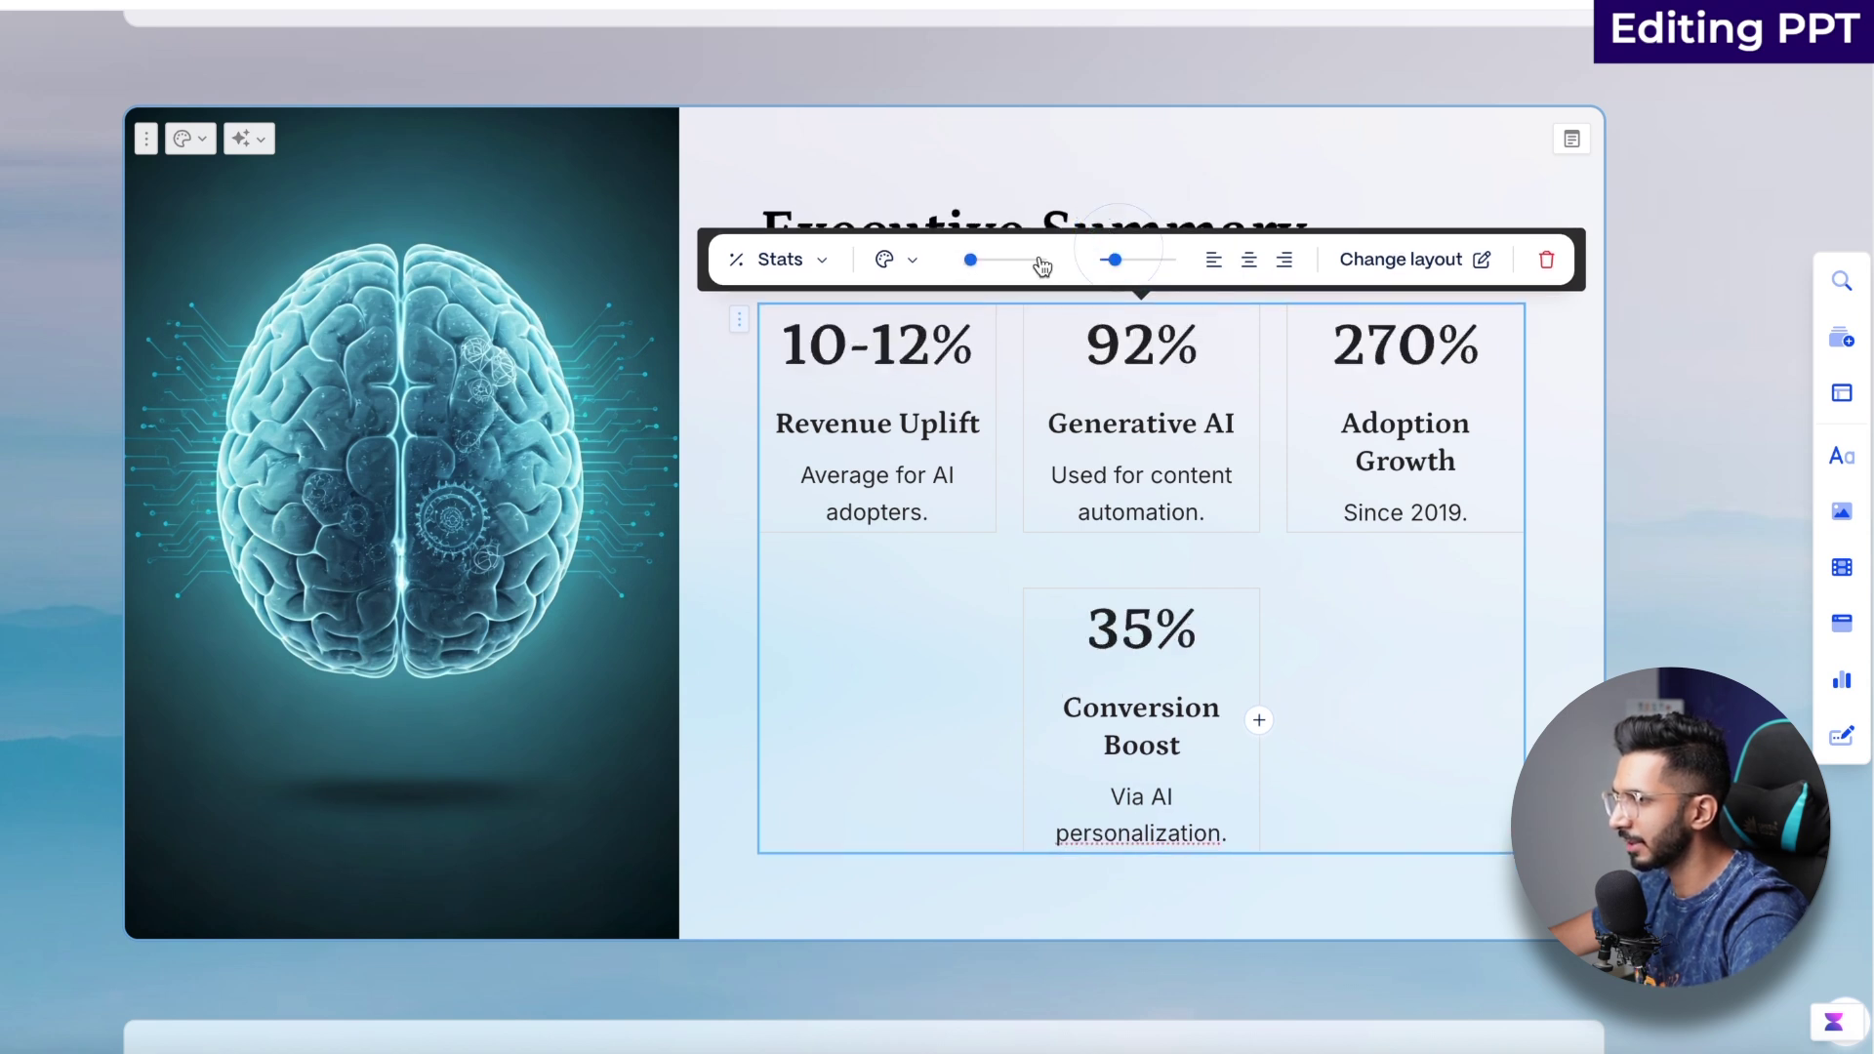
pyautogui.moveTo(979, 264); pyautogui.dragTo(988, 357)
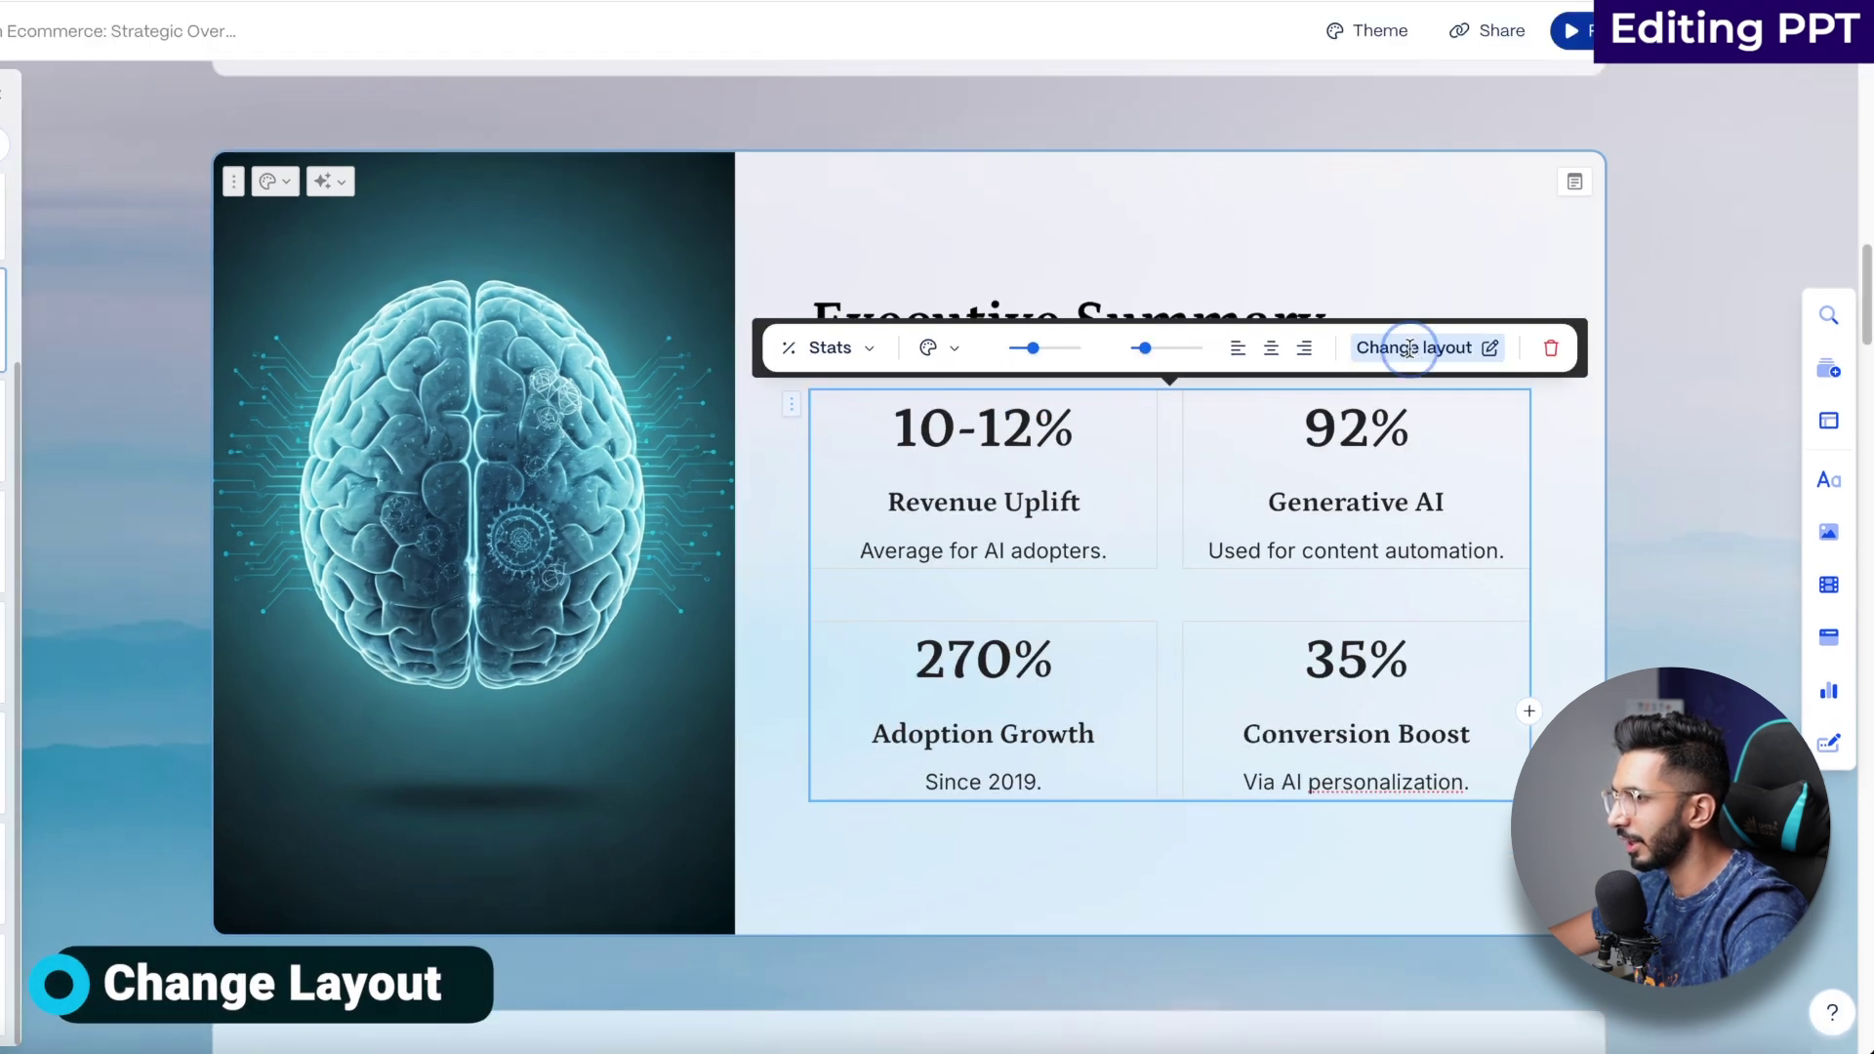
# Step: Change the layout of the Executive Summary stats to Number in circle and select the stats block
pyautogui.click(1409, 347)
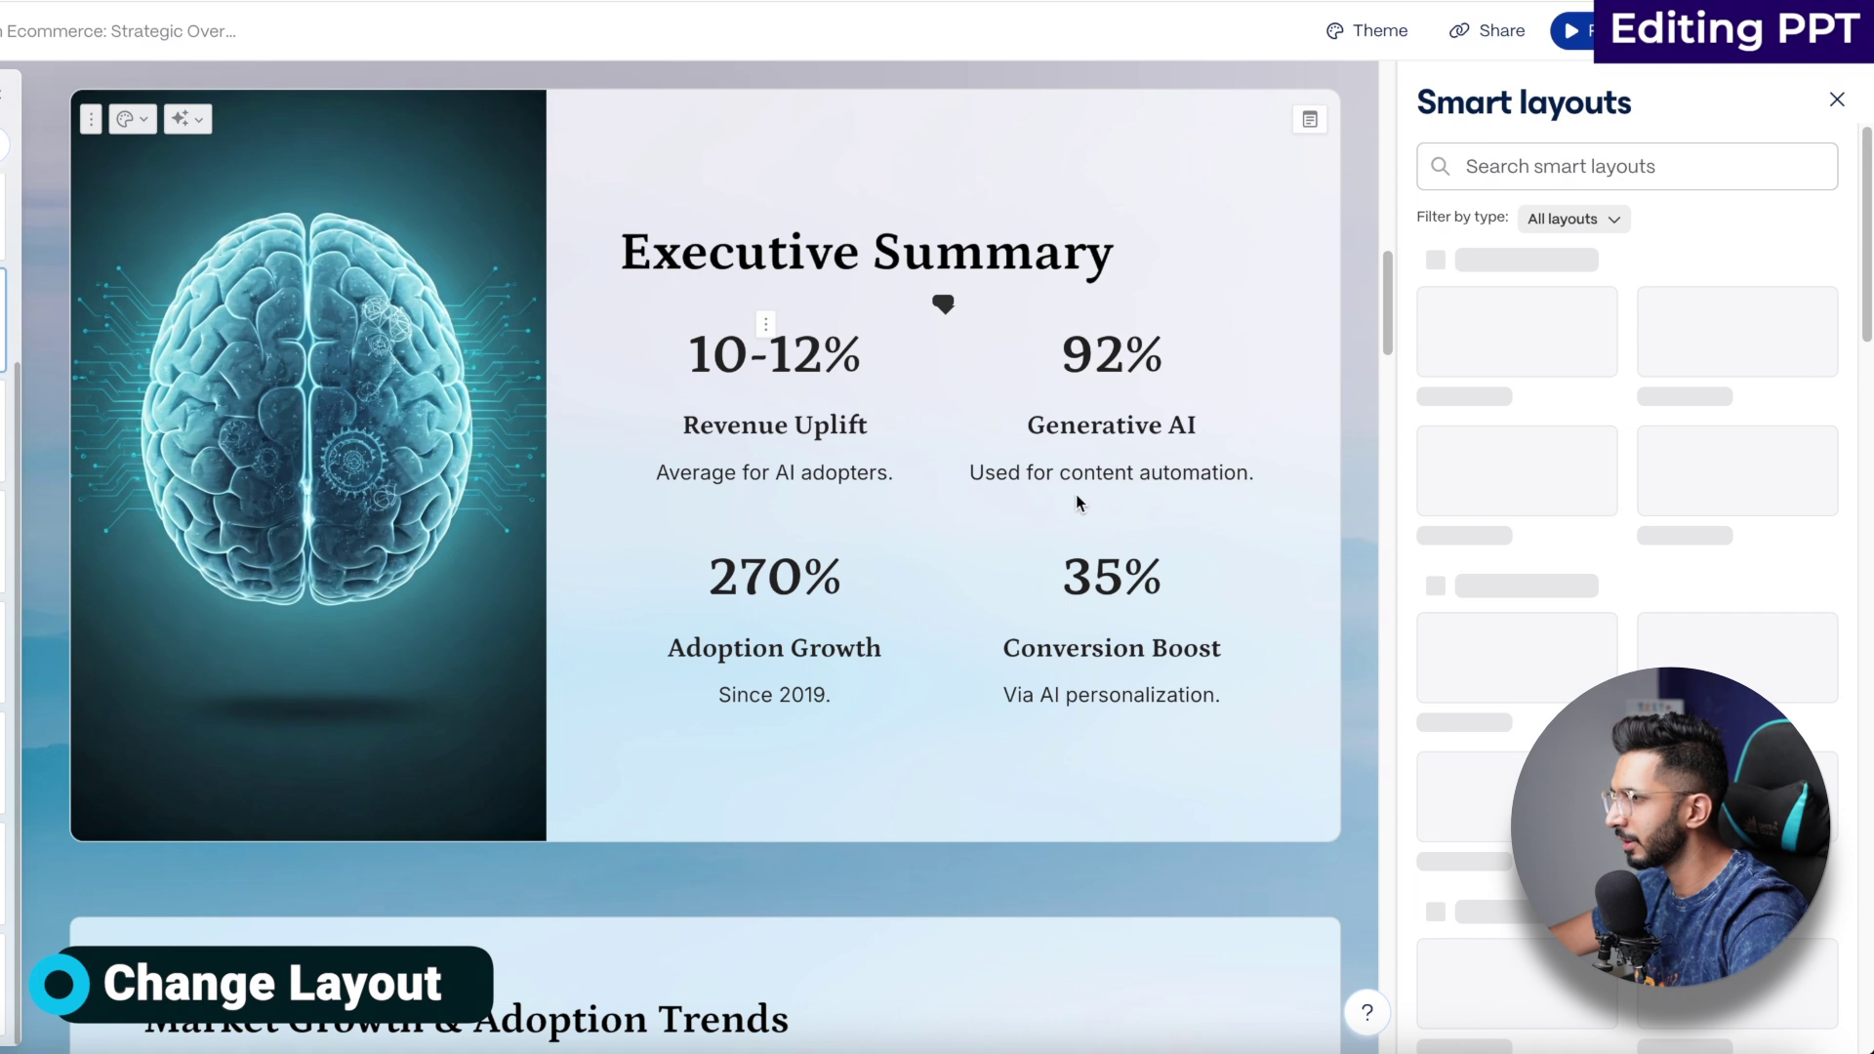
pyautogui.click(1715, 379)
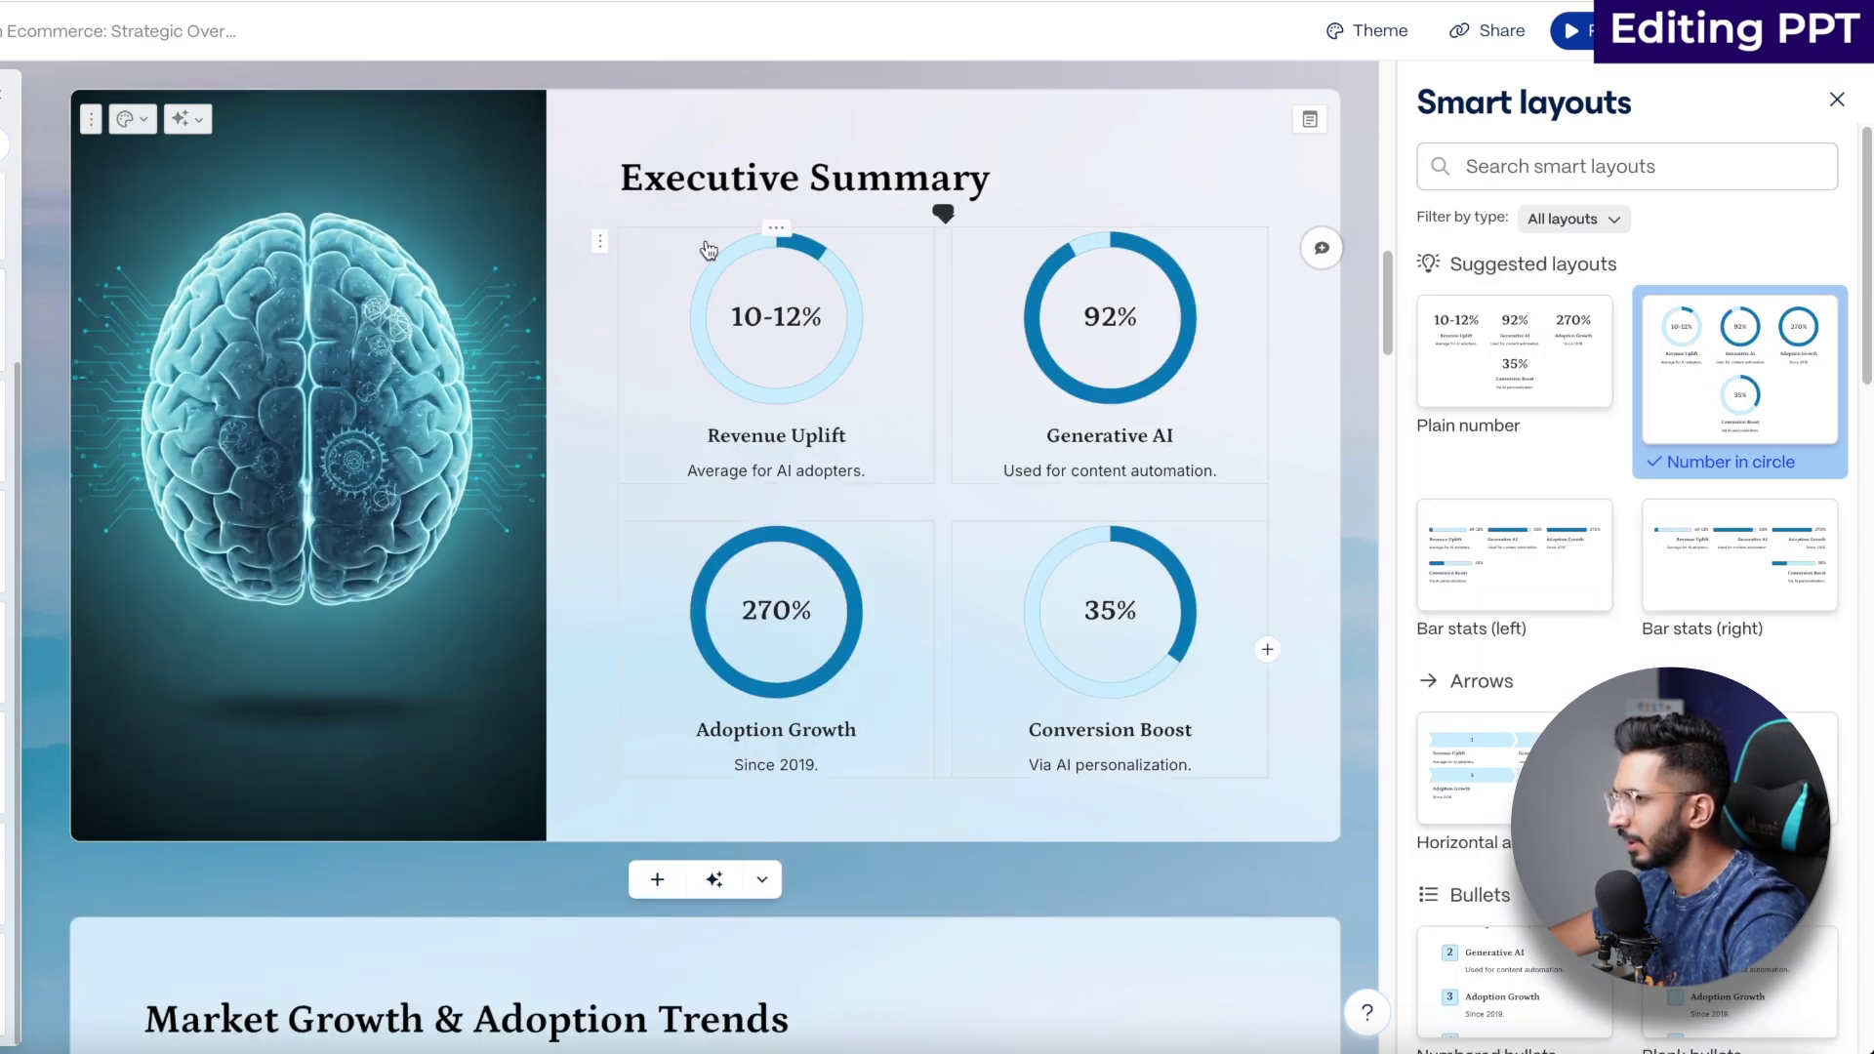
pyautogui.click(599, 241)
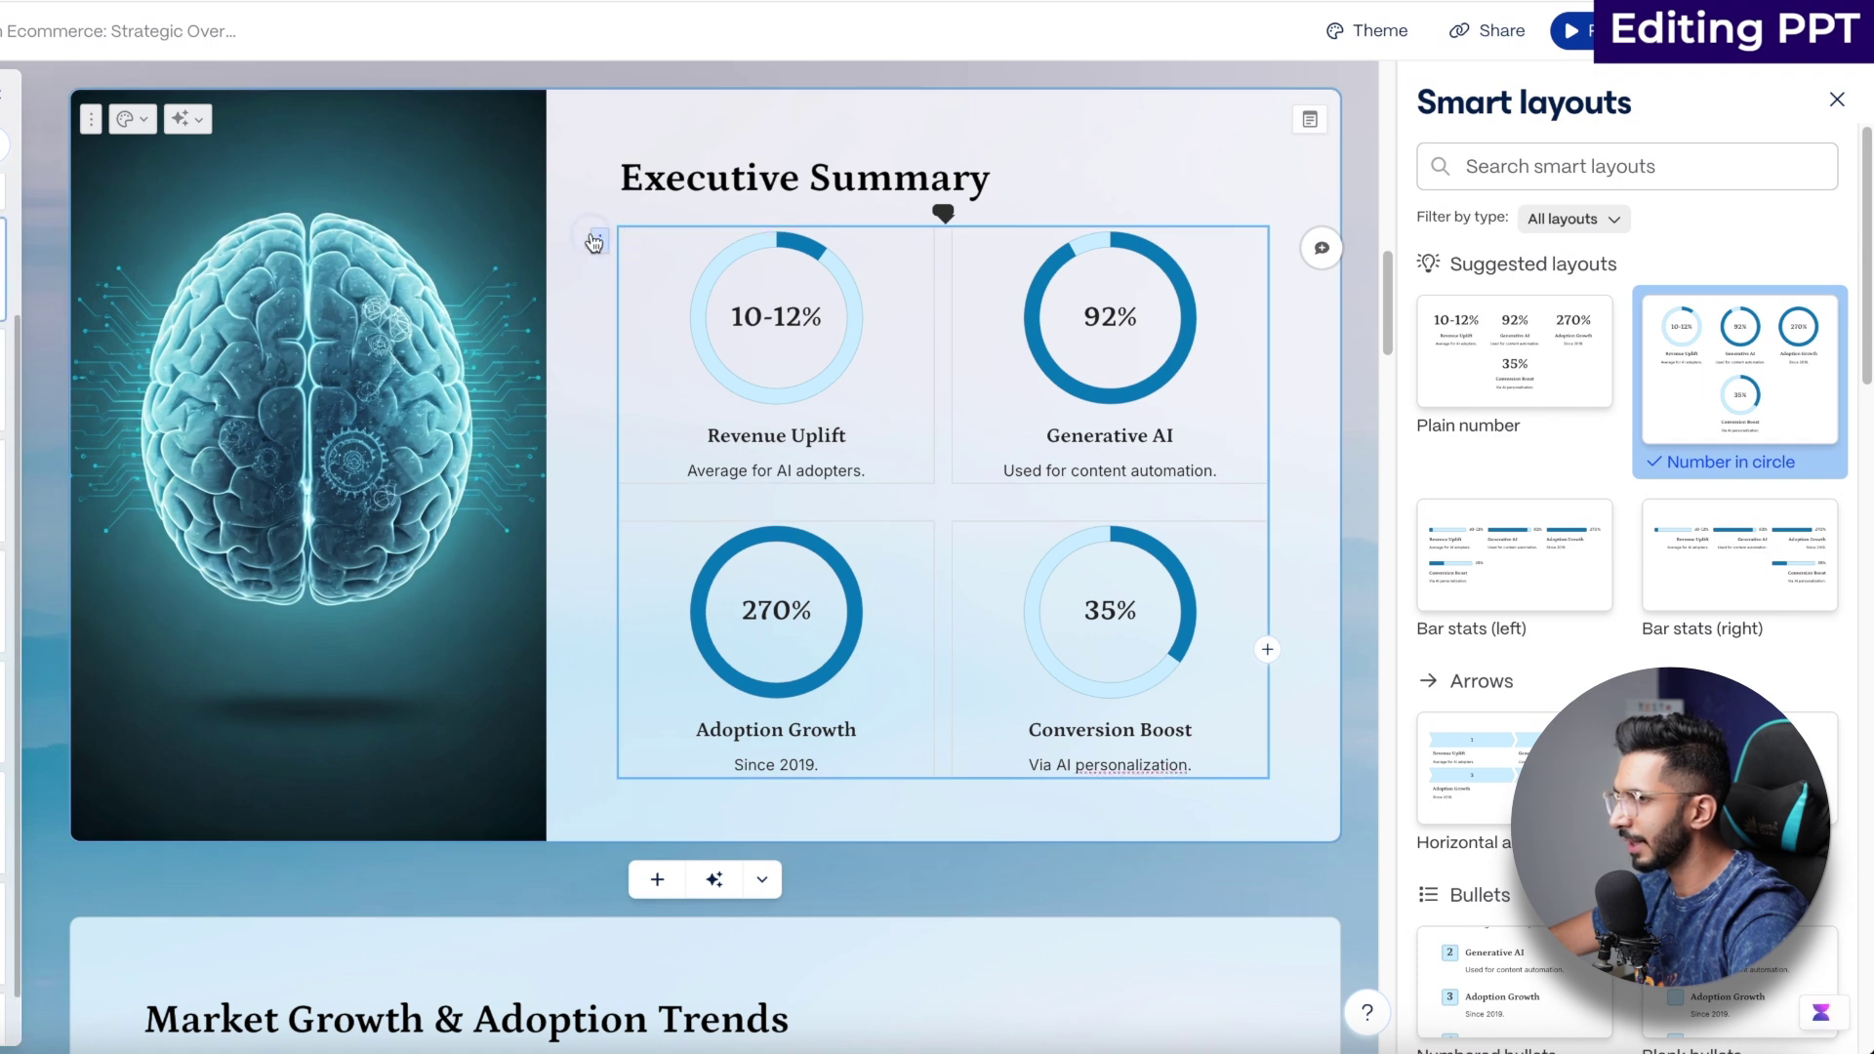